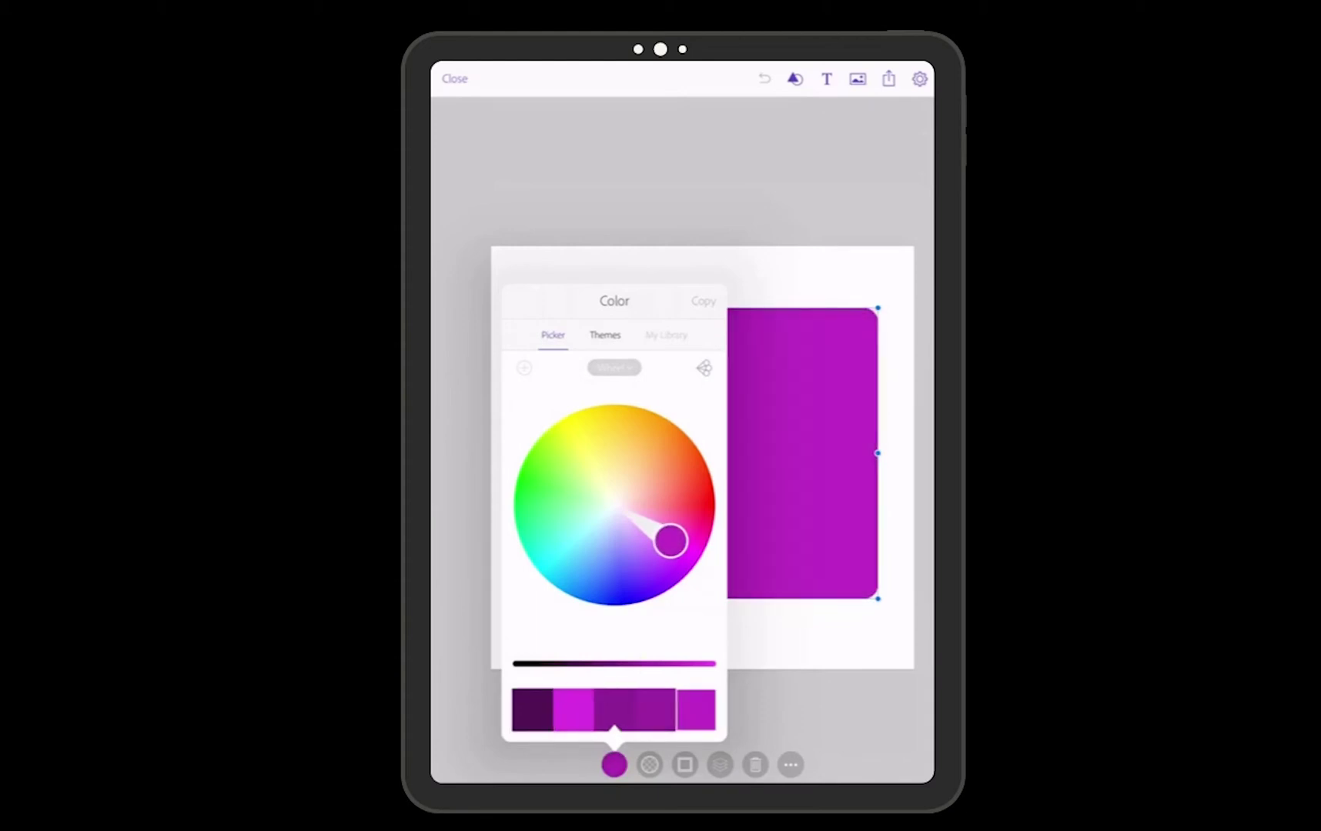
Choose the Triad colour harmony for the rectangle's fill
{"action": "scroll", "coordinate": [613, 539], "scroll_direction": "down", "scroll_amount": 2}
{"action": "scroll", "coordinate": [614, 539], "scroll_direction": "up", "scroll_amount": 3}
{"action": "left_click", "coordinate": [566, 468]}
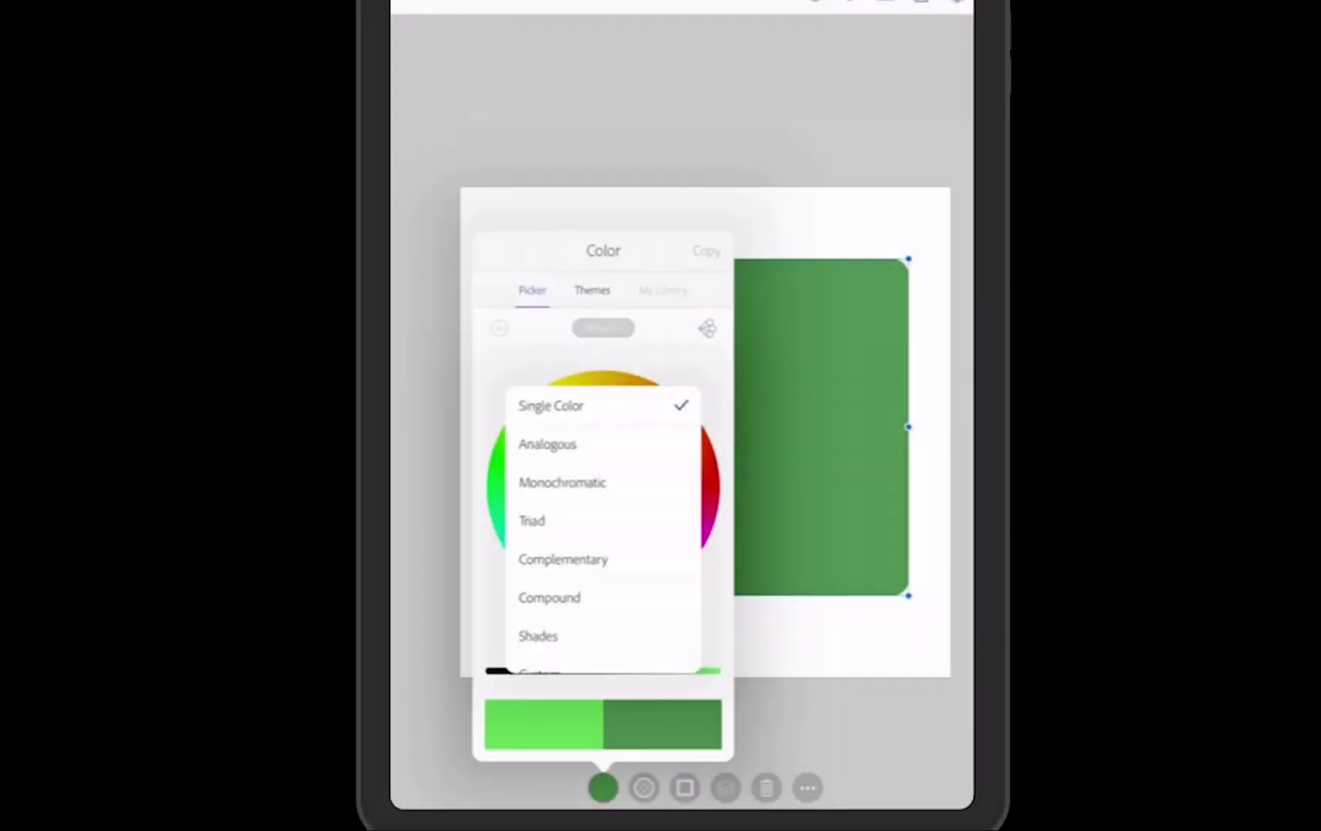
{"action": "left_click", "coordinate": [531, 522]}
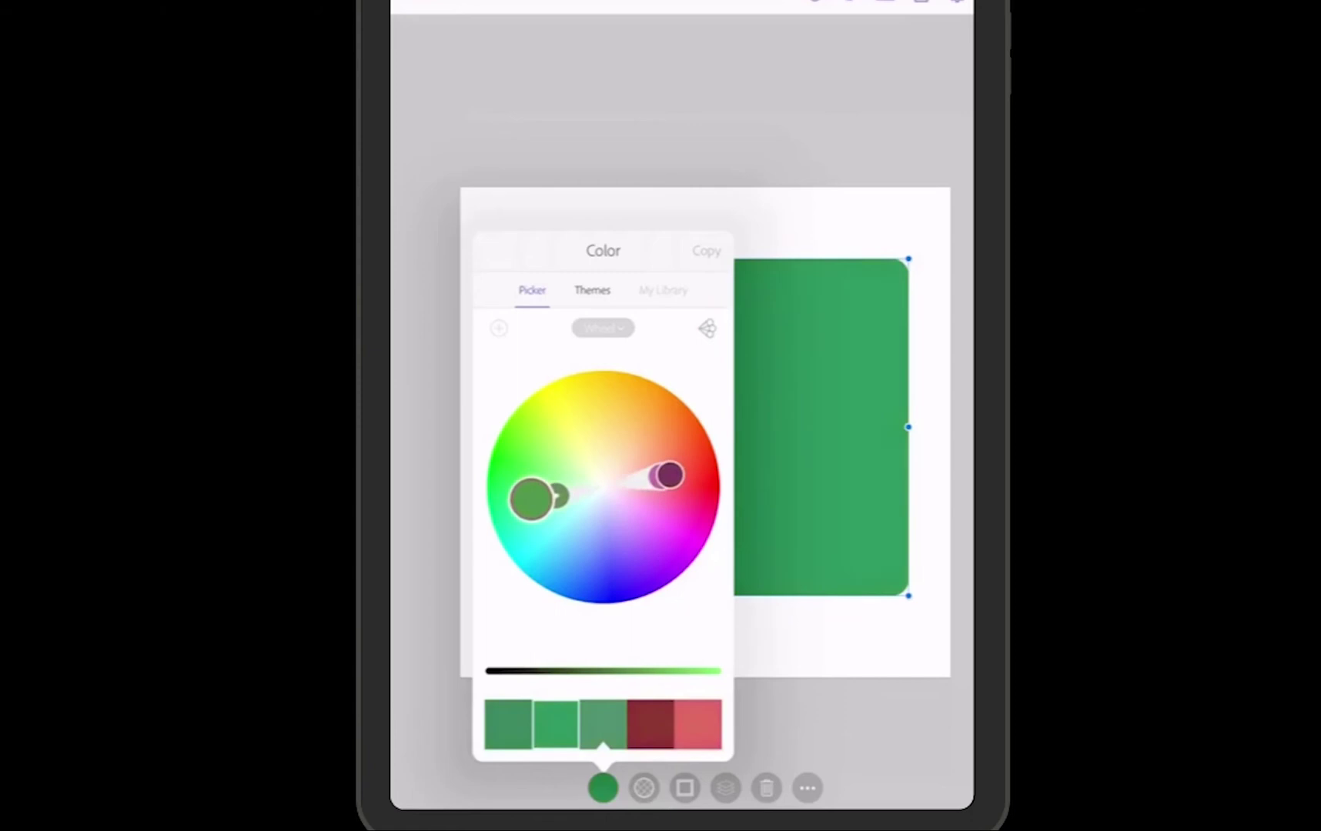
Shift the rectangle's fill to blue, apply the Compound harmony and move the colour to purple
{"action": "left_click_drag", "start_coordinate": [530, 512], "coordinate": [569, 545]}
{"action": "left_click", "coordinate": [707, 329]}
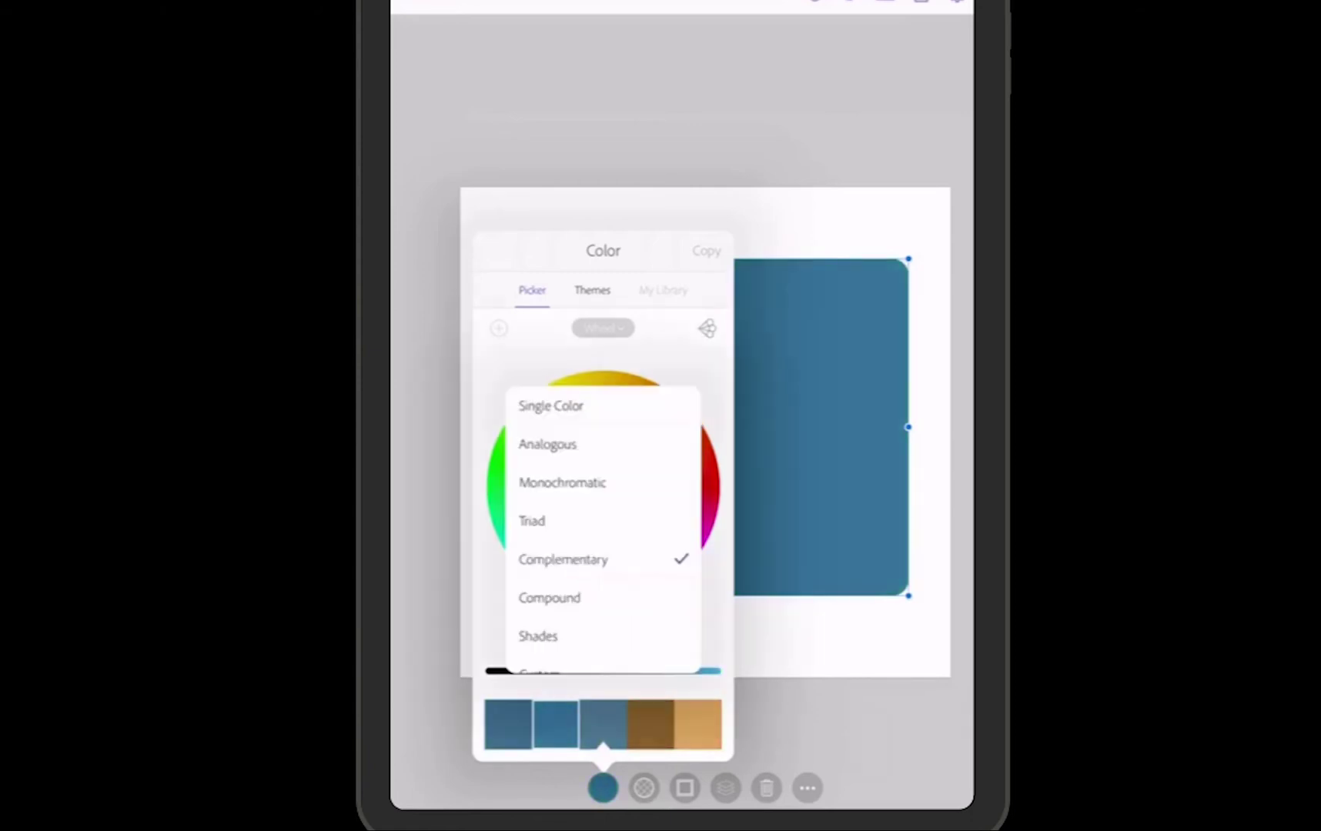
{"action": "left_click", "coordinate": [563, 560]}
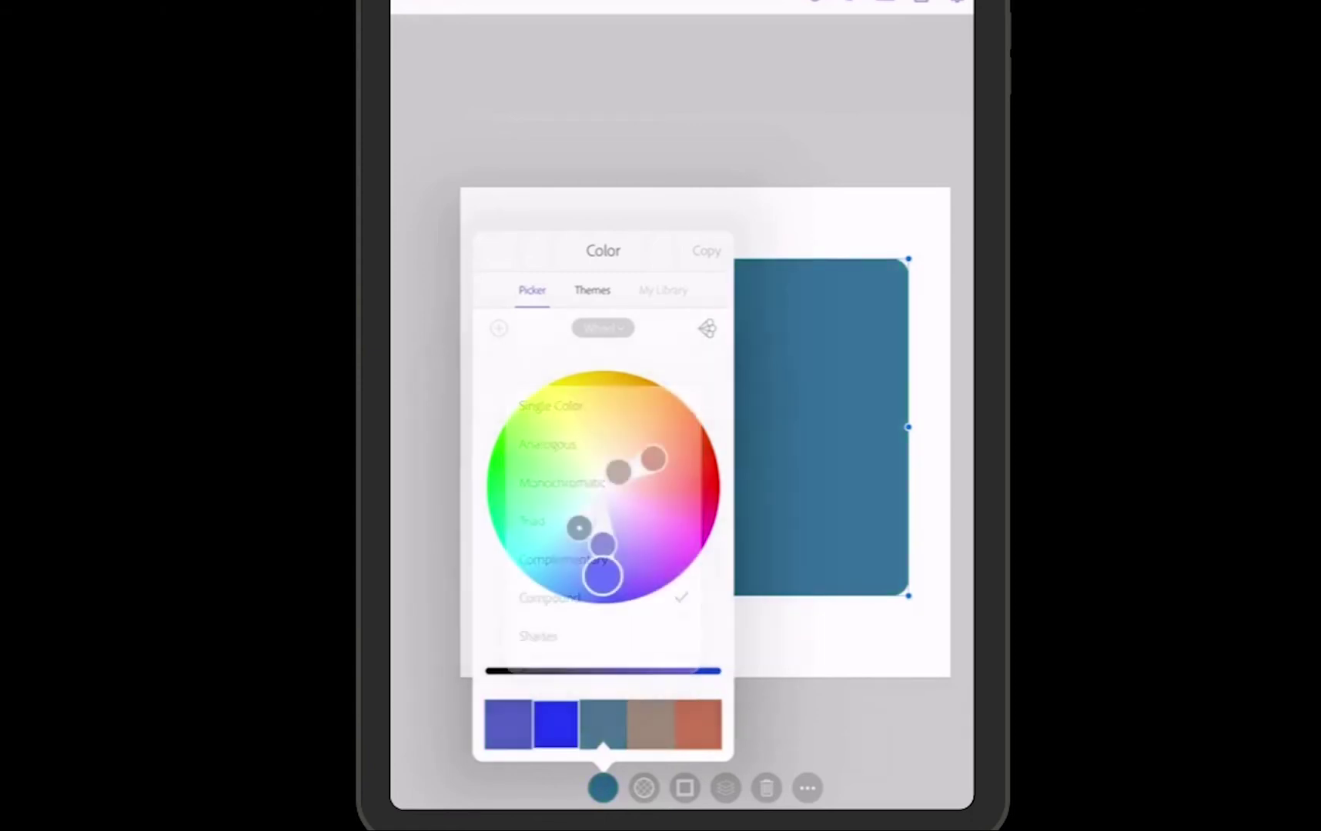
{"action": "mouse_move", "coordinate": [601, 574]}
{"action": "left_mouse_down"}
{"action": "mouse_move", "coordinate": [686, 525]}
{"action": "mouse_move", "coordinate": [671, 565]}
{"action": "left_mouse_up"}
{"action": "left_click", "coordinate": [707, 329]}
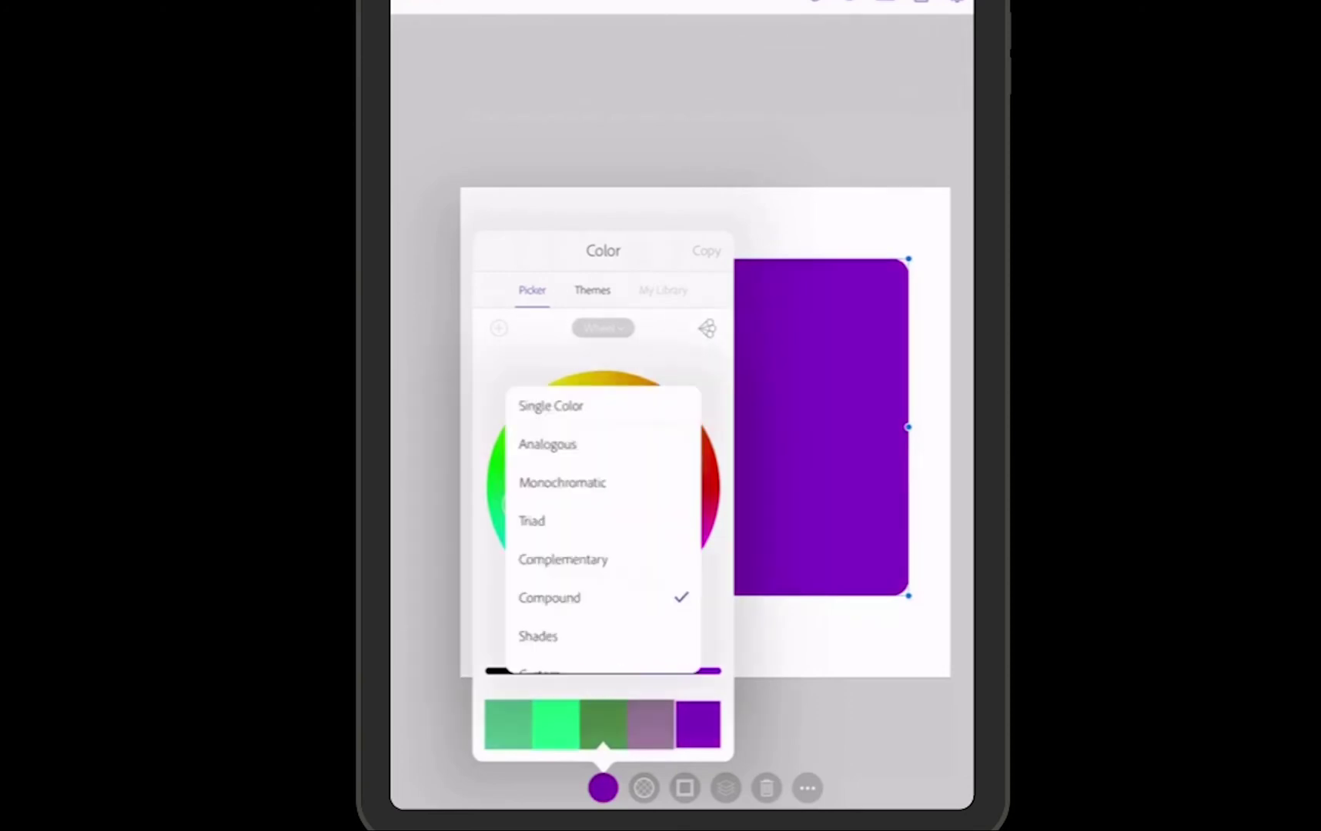
Apply the Shades harmony, try its swatches and set the rectangle's fill to olive yellow
{"action": "left_click", "coordinate": [539, 634]}
{"action": "mouse_move", "coordinate": [558, 472]}
{"action": "left_mouse_down"}
{"action": "mouse_move", "coordinate": [564, 557]}
{"action": "mouse_move", "coordinate": [668, 529]}
{"action": "left_mouse_up"}
{"action": "left_click", "coordinate": [556, 723]}
{"action": "left_click", "coordinate": [603, 723]}
{"action": "left_click", "coordinate": [650, 724]}
{"action": "left_click", "coordinate": [698, 723]}
{"action": "left_click", "coordinate": [509, 723]}
{"action": "left_click", "coordinate": [555, 723]}
{"action": "left_click", "coordinate": [603, 723]}
{"action": "left_click", "coordinate": [650, 724]}
{"action": "mouse_move", "coordinate": [668, 529]}
{"action": "left_mouse_down"}
{"action": "mouse_move", "coordinate": [584, 575]}
{"action": "mouse_move", "coordinate": [526, 464]}
{"action": "mouse_move", "coordinate": [575, 427]}
{"action": "left_mouse_up"}
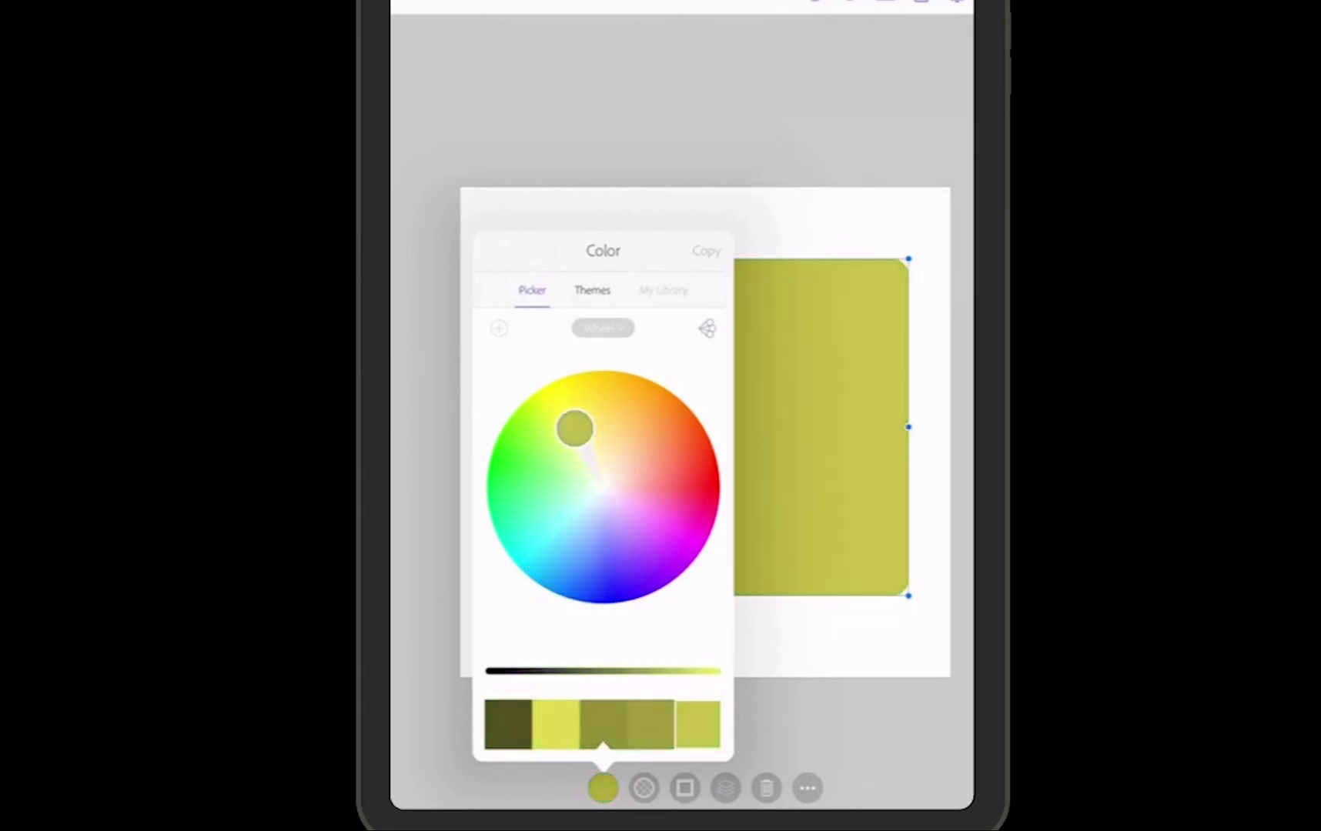
Switch the fill's colour harmony to Analogous
{"action": "left_click", "coordinate": [603, 328]}
{"action": "scroll", "coordinate": [603, 532], "scroll_direction": "down", "scroll_amount": 2}
{"action": "scroll", "coordinate": [603, 531], "scroll_direction": "up", "scroll_amount": 2}
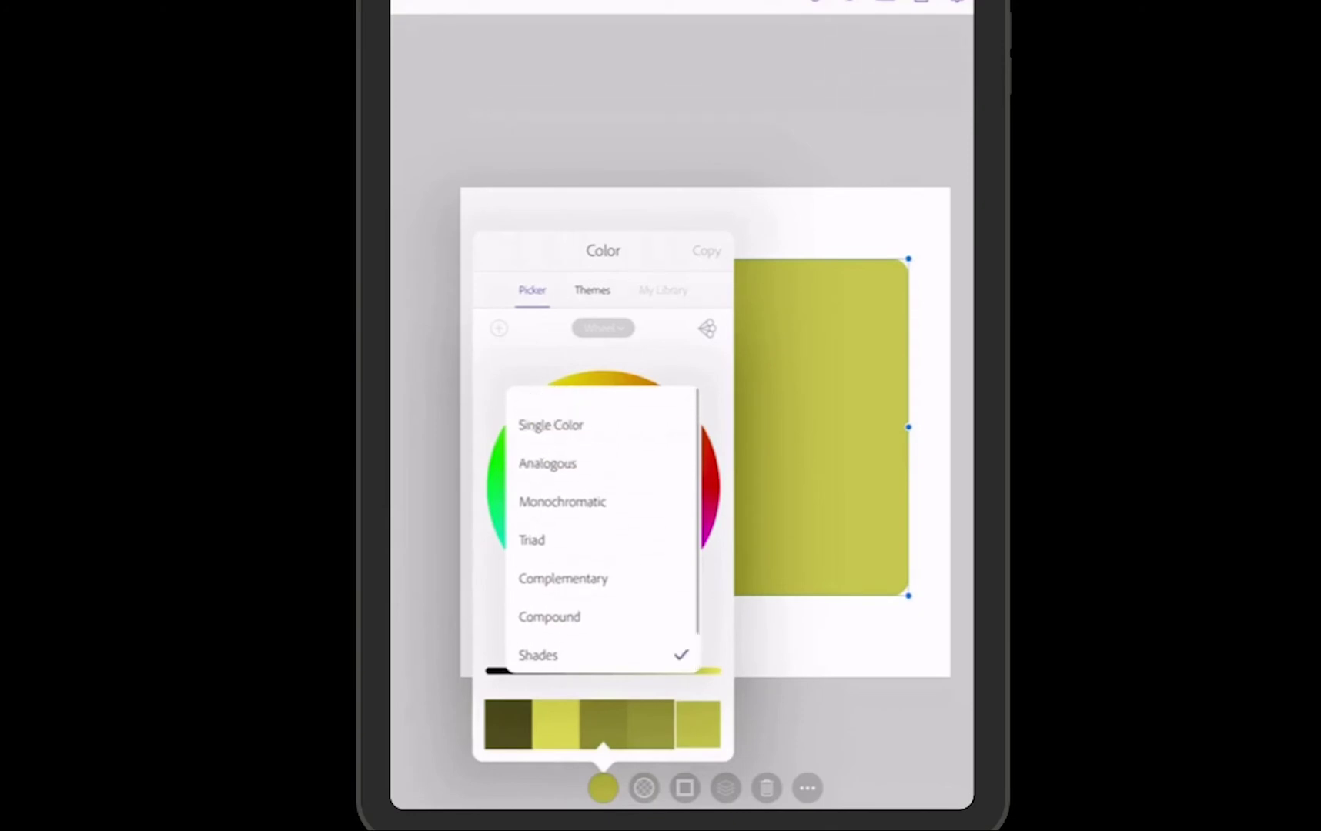
{"action": "left_click", "coordinate": [546, 443]}
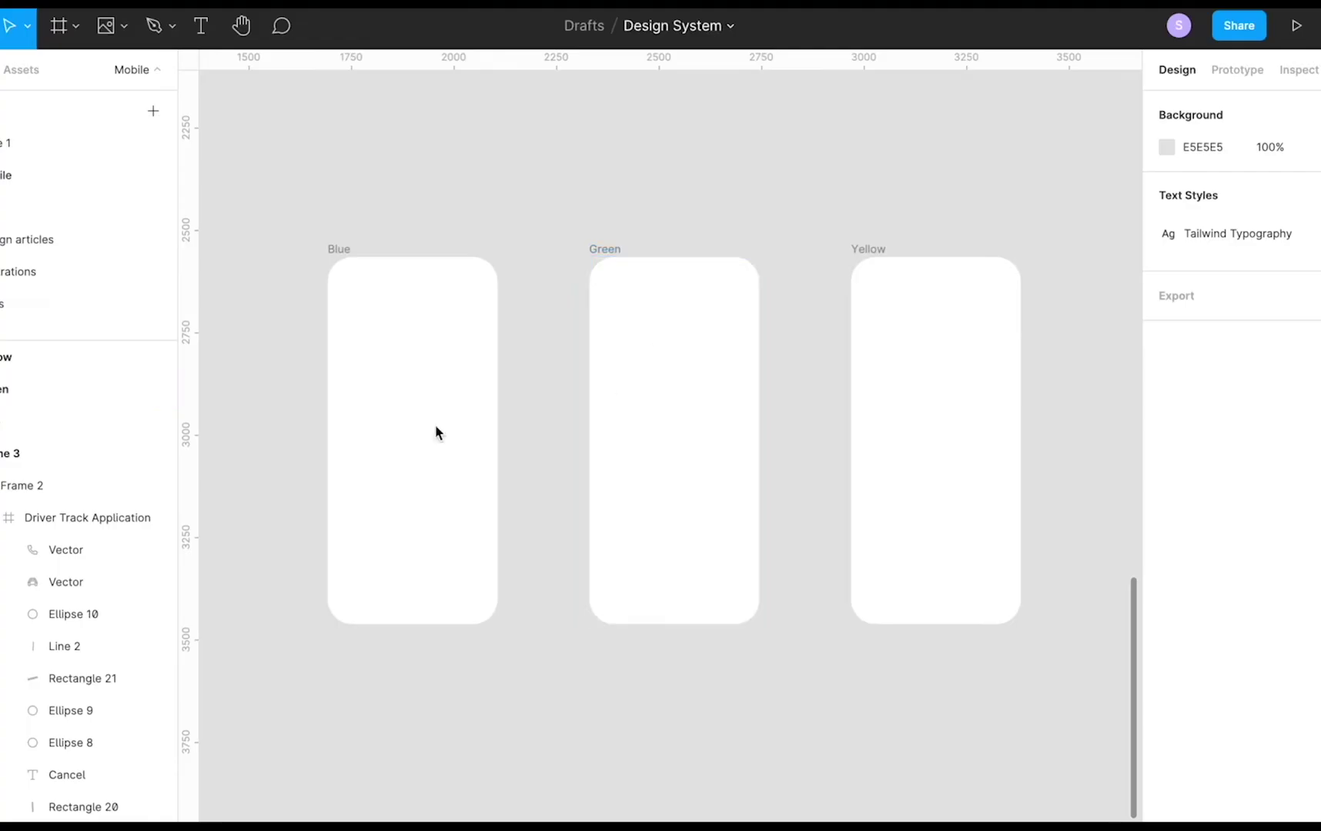
{"action": "left_click", "coordinate": [436, 432]}
{"action": "left_click", "coordinate": [655, 416]}
{"action": "left_click", "coordinate": [911, 430]}
In Figma, add a size 42 text label "Blue frame" below the Blue frame
{"action": "scroll", "coordinate": [664, 501], "scroll_direction": "down", "scroll_amount": 1}
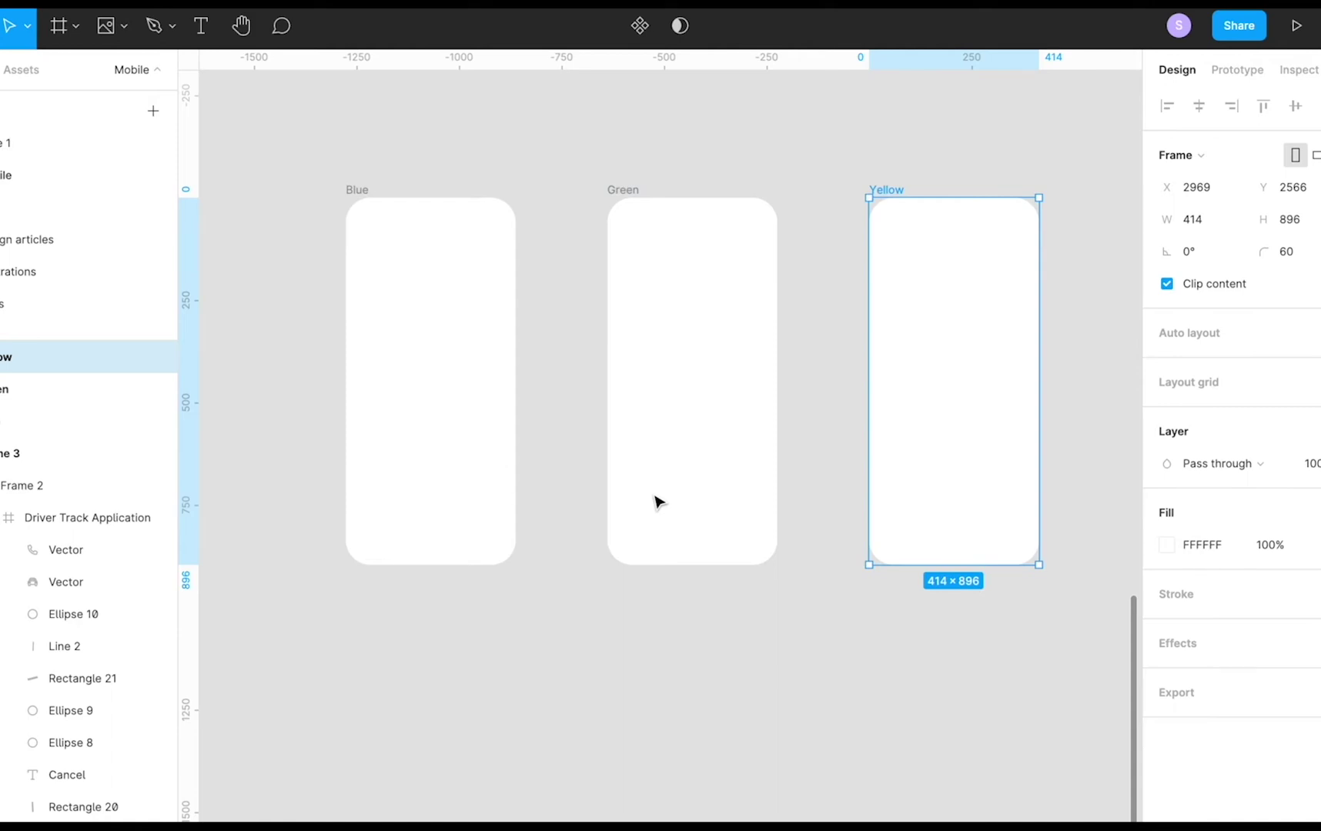
{"action": "scroll", "coordinate": [656, 502], "scroll_direction": "down", "scroll_amount": 2}
{"action": "scroll", "coordinate": [656, 502], "scroll_direction": "right", "scroll_amount": 1}
{"action": "left_click", "coordinate": [402, 605]}
{"action": "key", "text": "t"}
{"action": "left_click", "coordinate": [357, 555]}
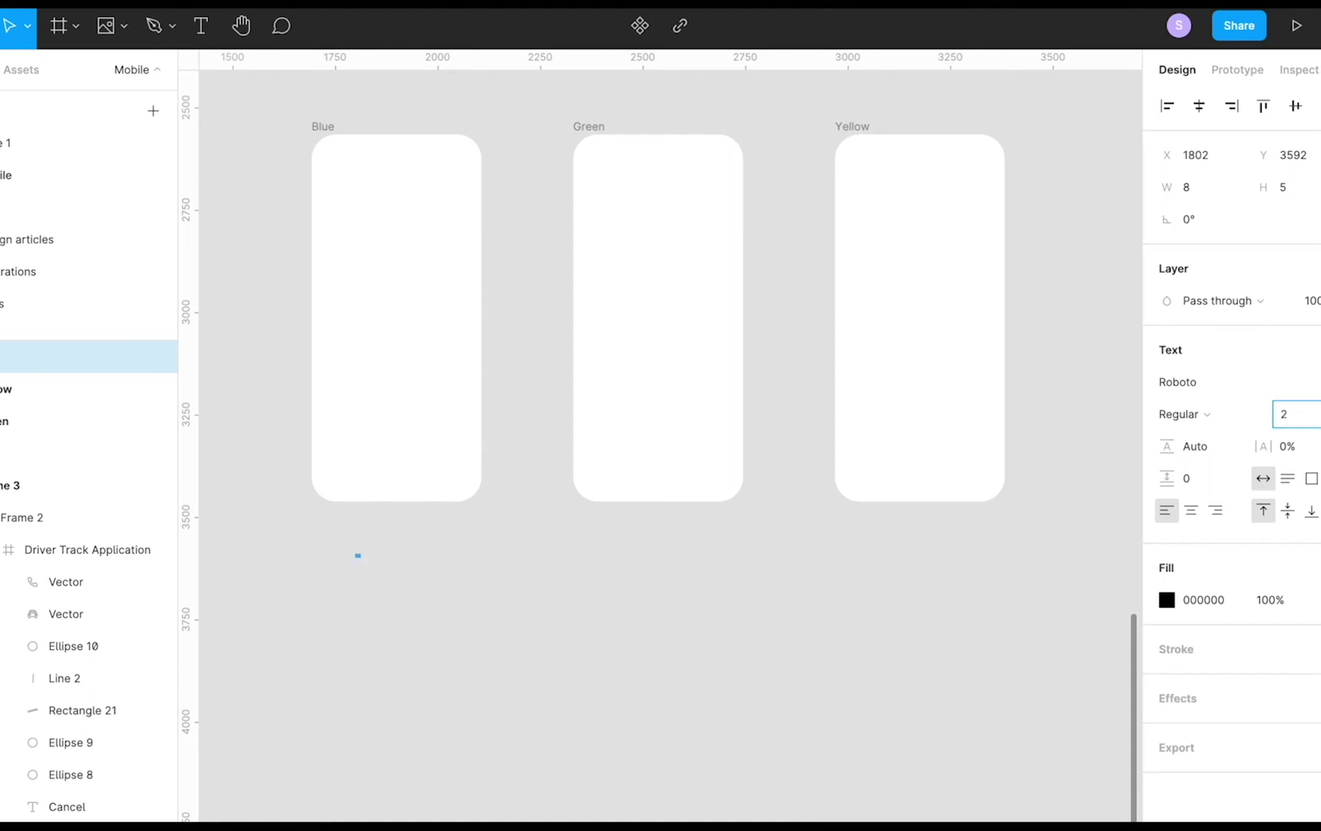
{"action": "key", "text": "Escape"}
{"action": "double_click", "coordinate": [375, 567]}
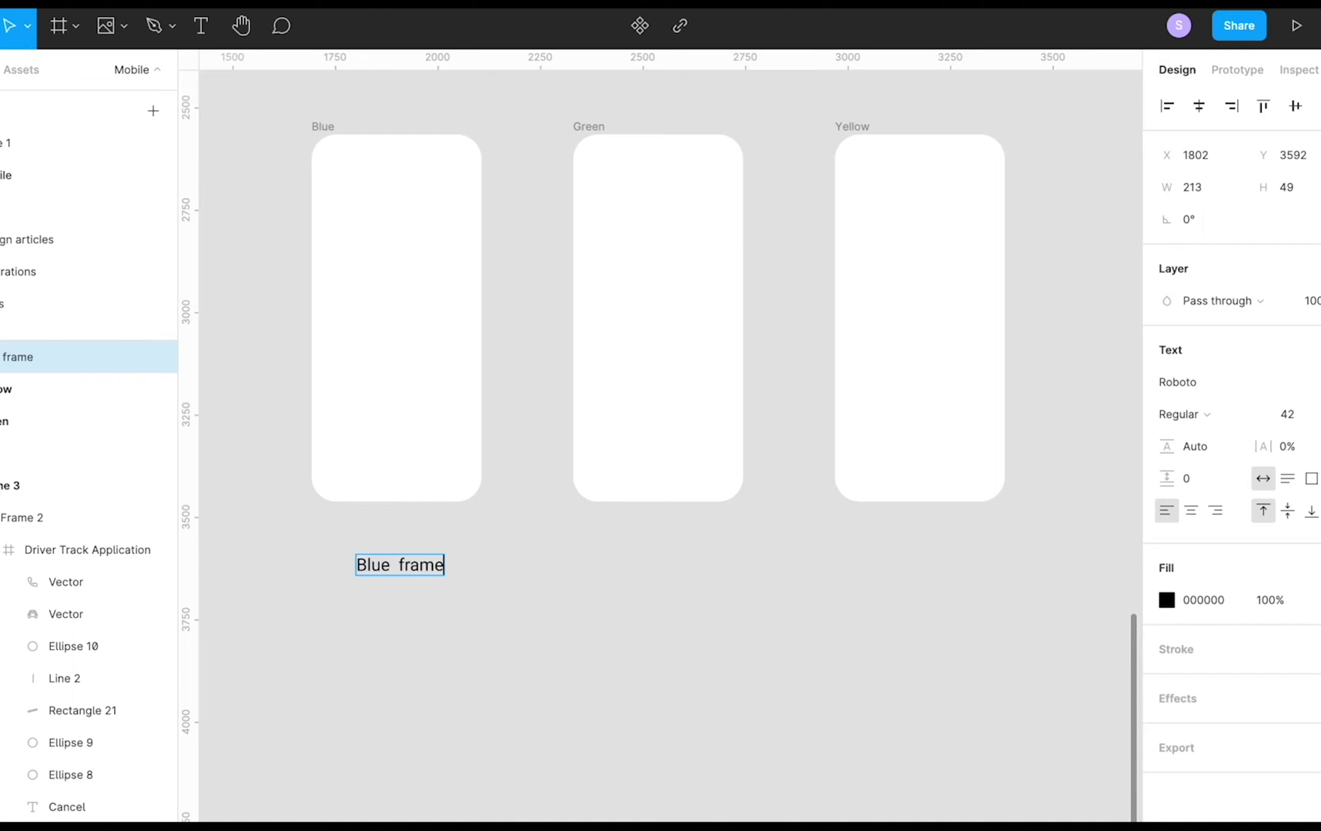
{"action": "key", "text": "Escape"}
Duplicate the "Blue frame" label below the Green frame and change its text to "Green frame"
{"action": "left_click_drag", "start_coordinate": [420, 567], "coordinate": [683, 567]}
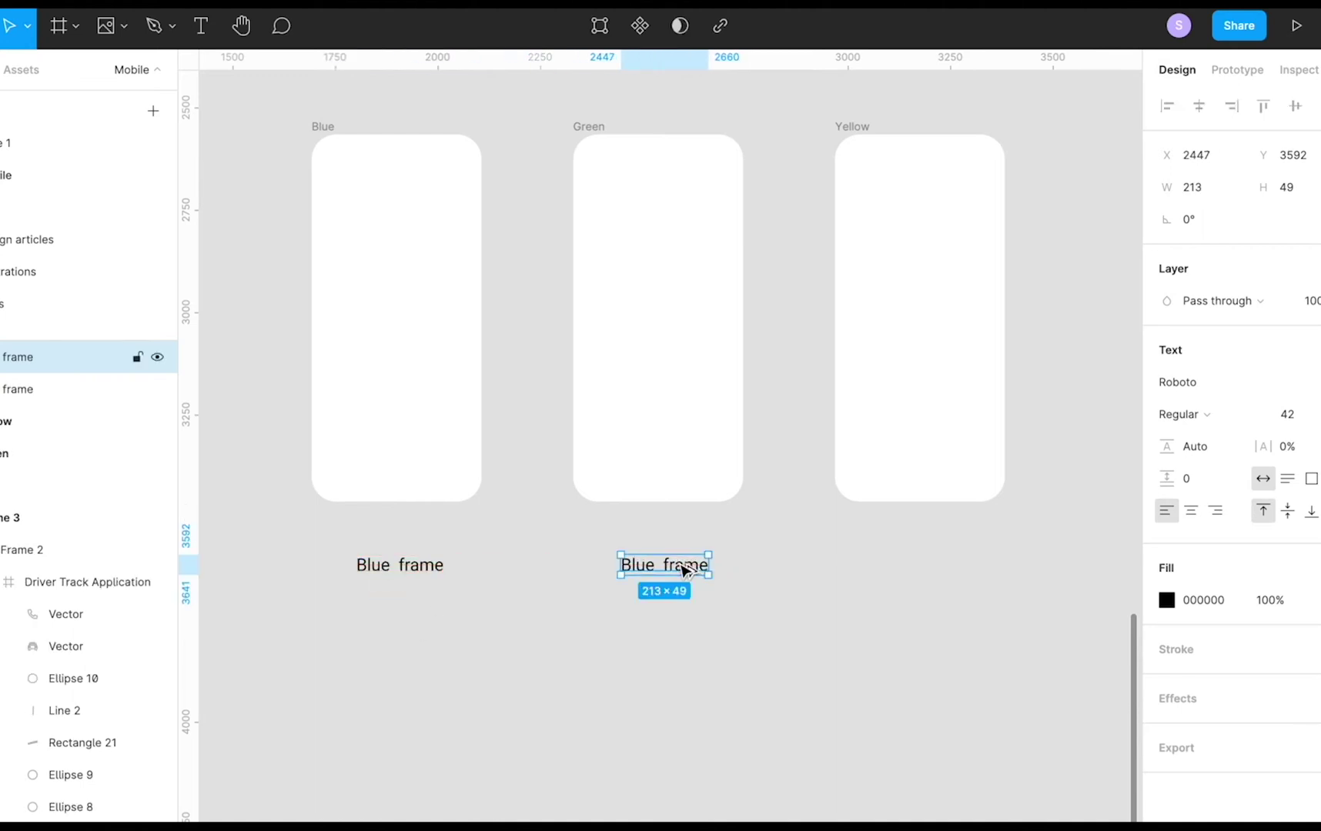
{"action": "key", "text": "Return"}
{"action": "type", "text": "Green f"}
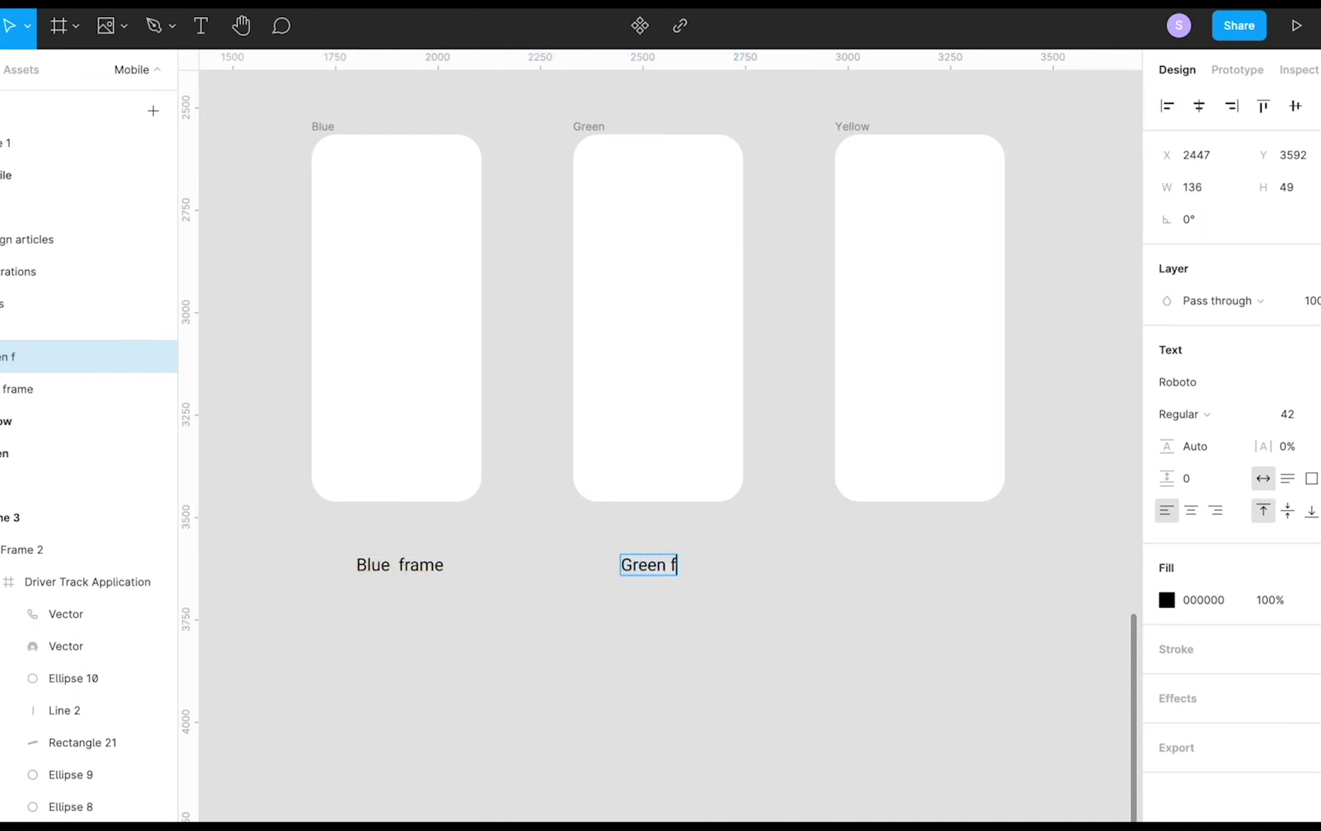
{"action": "key", "text": "Escape"}
Duplicate the label below the Yellow frame, change its text to "yellow frame" and adjust its height alignment
{"action": "left_click_drag", "start_coordinate": [696, 570], "coordinate": [949, 568]}
{"action": "key", "text": "Return"}
{"action": "type", "text": "yellow frame"}
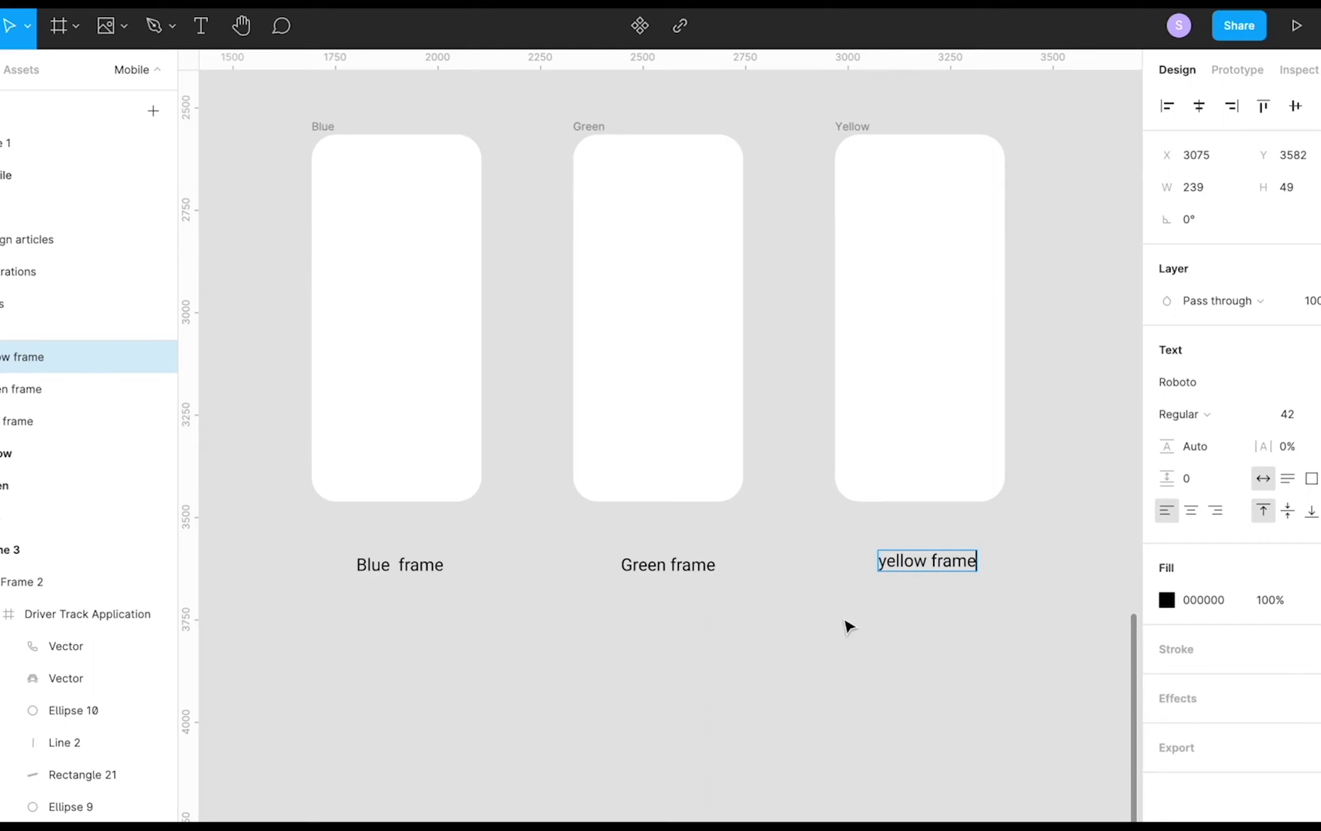
{"action": "key", "text": "Escape"}
{"action": "left_click_drag", "start_coordinate": [910, 566], "coordinate": [909, 575]}
Draw a rectangle about 287 × 110 beneath the "Blue frame" label
{"action": "left_click", "coordinate": [405, 565]}
{"action": "scroll", "coordinate": [404, 574], "scroll_direction": "down", "scroll_amount": 1}
{"action": "key", "text": "r"}
{"action": "mouse_move", "coordinate": [355, 573]}
{"action": "left_mouse_down"}
{"action": "mouse_move", "coordinate": [473, 618]}
{"action": "mouse_move", "coordinate": [433, 616]}
{"action": "left_mouse_up"}
{"action": "scroll", "coordinate": [433, 585], "scroll_direction": "down", "scroll_amount": 2}
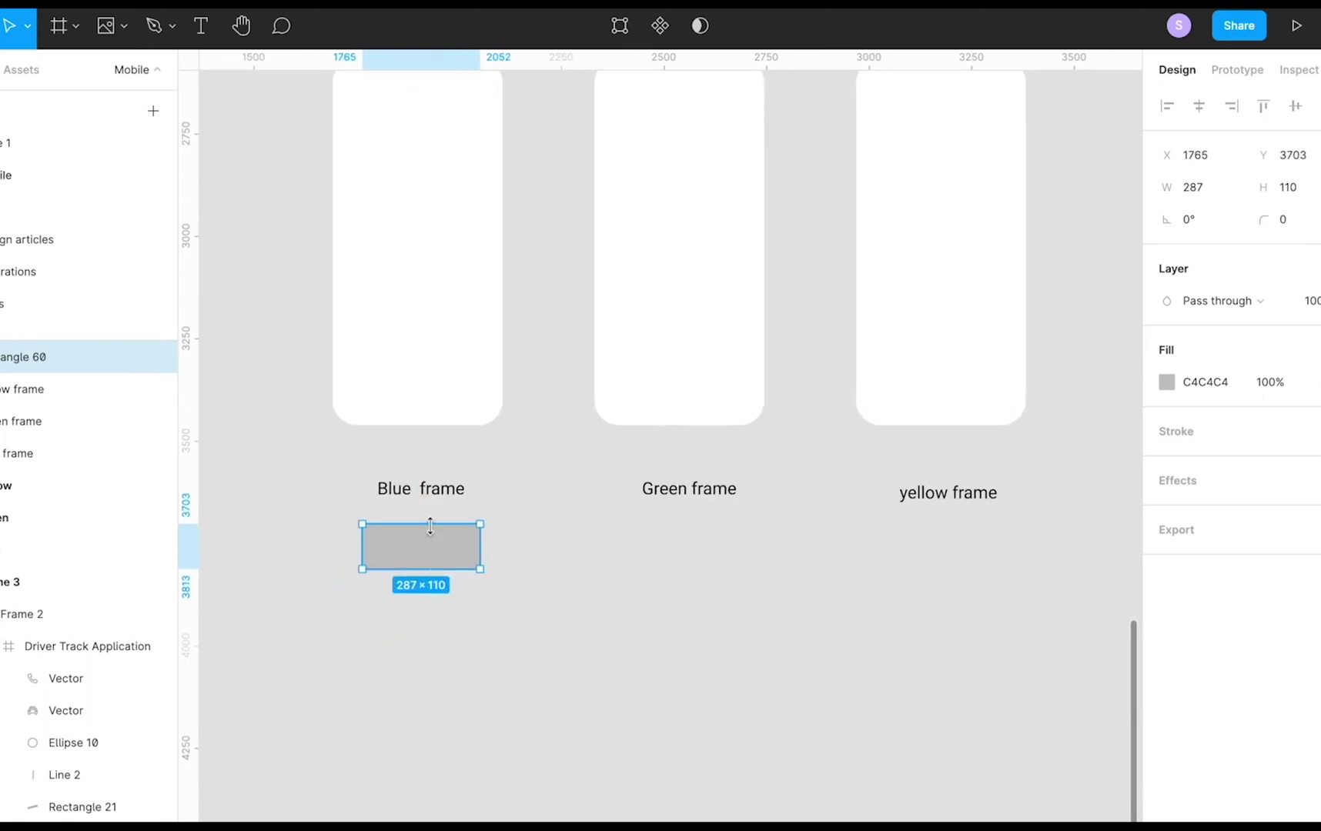
Fill the rectangle beneath the "Blue frame" label with blue 3562FF
{"action": "left_click", "coordinate": [1167, 383]}
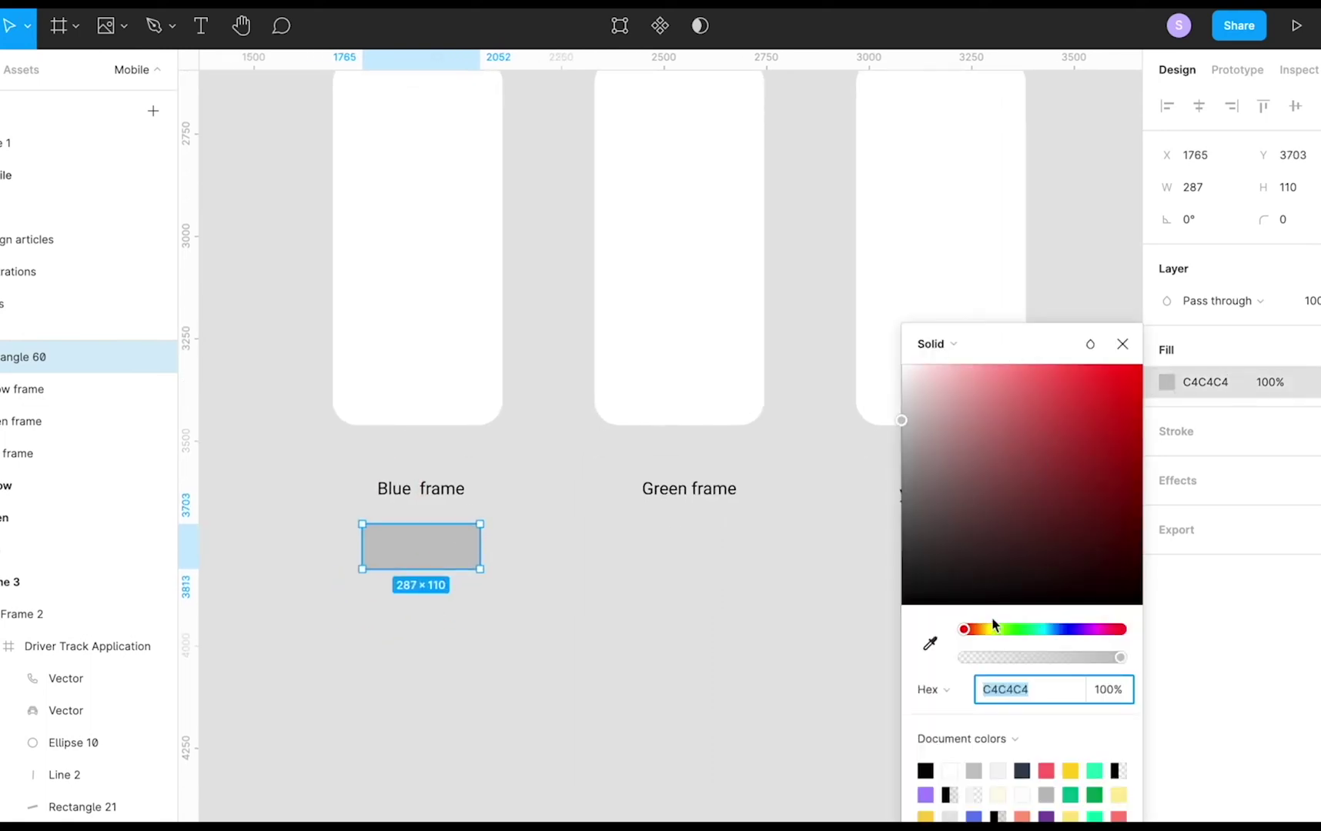
{"action": "left_click", "coordinate": [1063, 630]}
{"action": "left_click_drag", "start_coordinate": [905, 434], "coordinate": [1093, 367]}
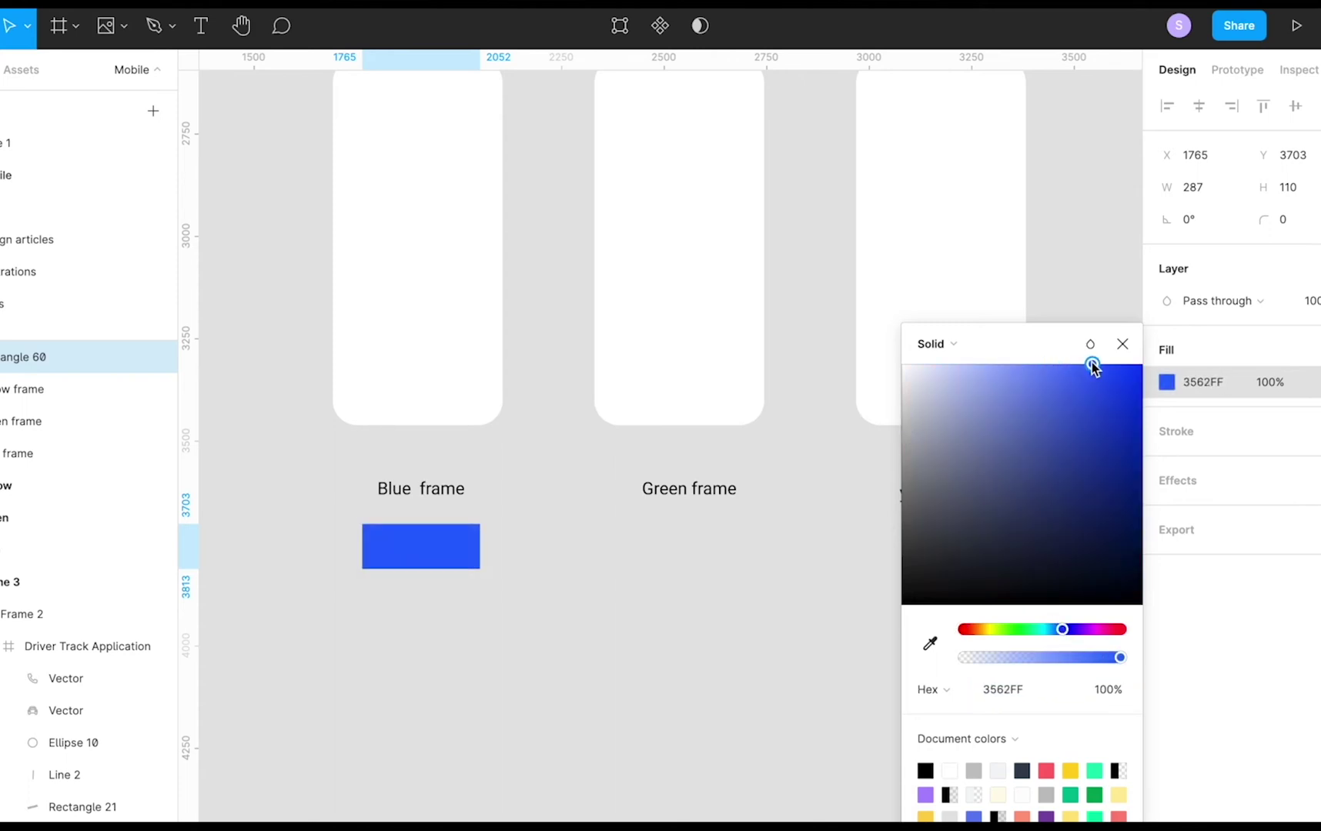
{"action": "left_click", "coordinate": [1123, 346]}
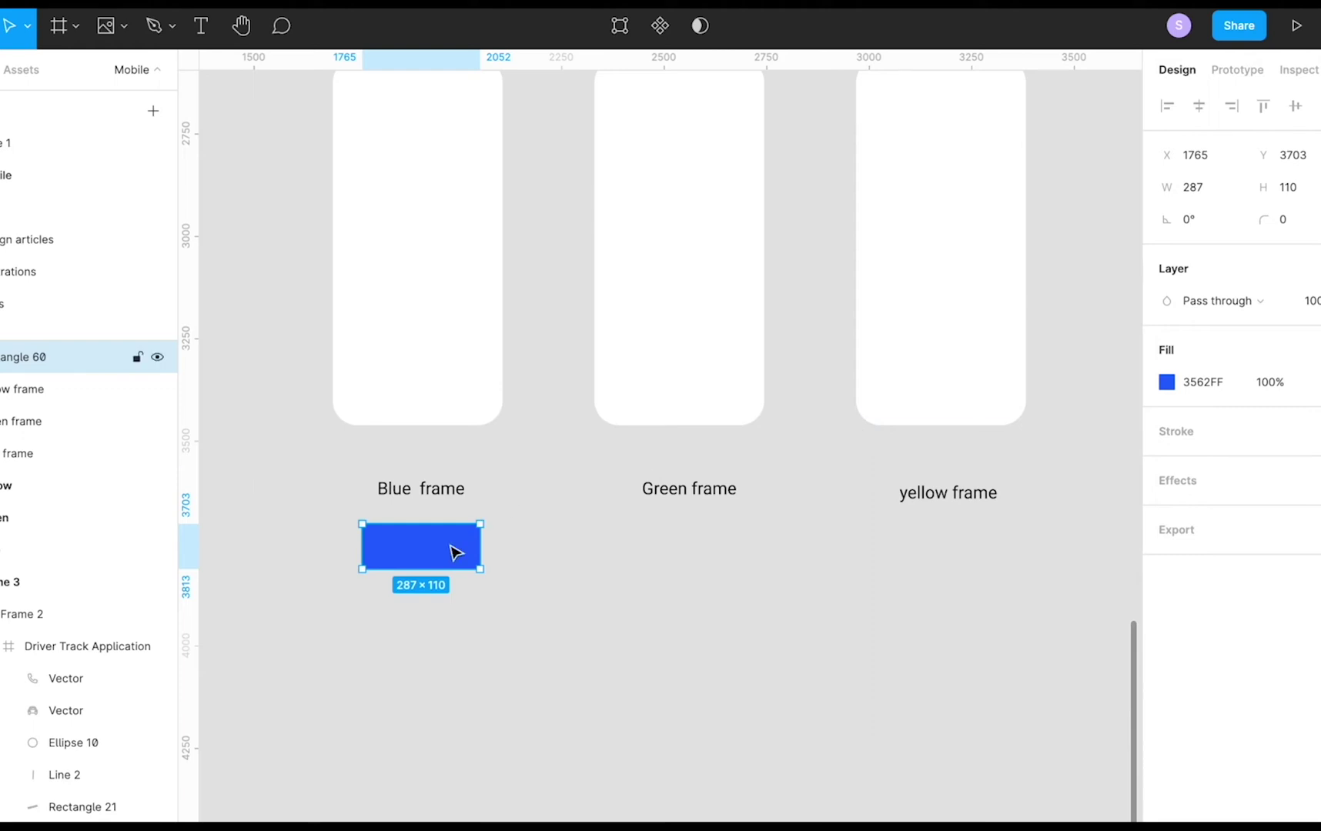
Duplicate the blue rectangle twice below itself and fill the middle one with lighter blue 6587FF
{"action": "left_click_drag", "start_coordinate": [421, 555], "coordinate": [422, 669], "text": "alt"}
{"action": "left_click", "coordinate": [422, 620]}
{"action": "left_click", "coordinate": [1164, 385]}
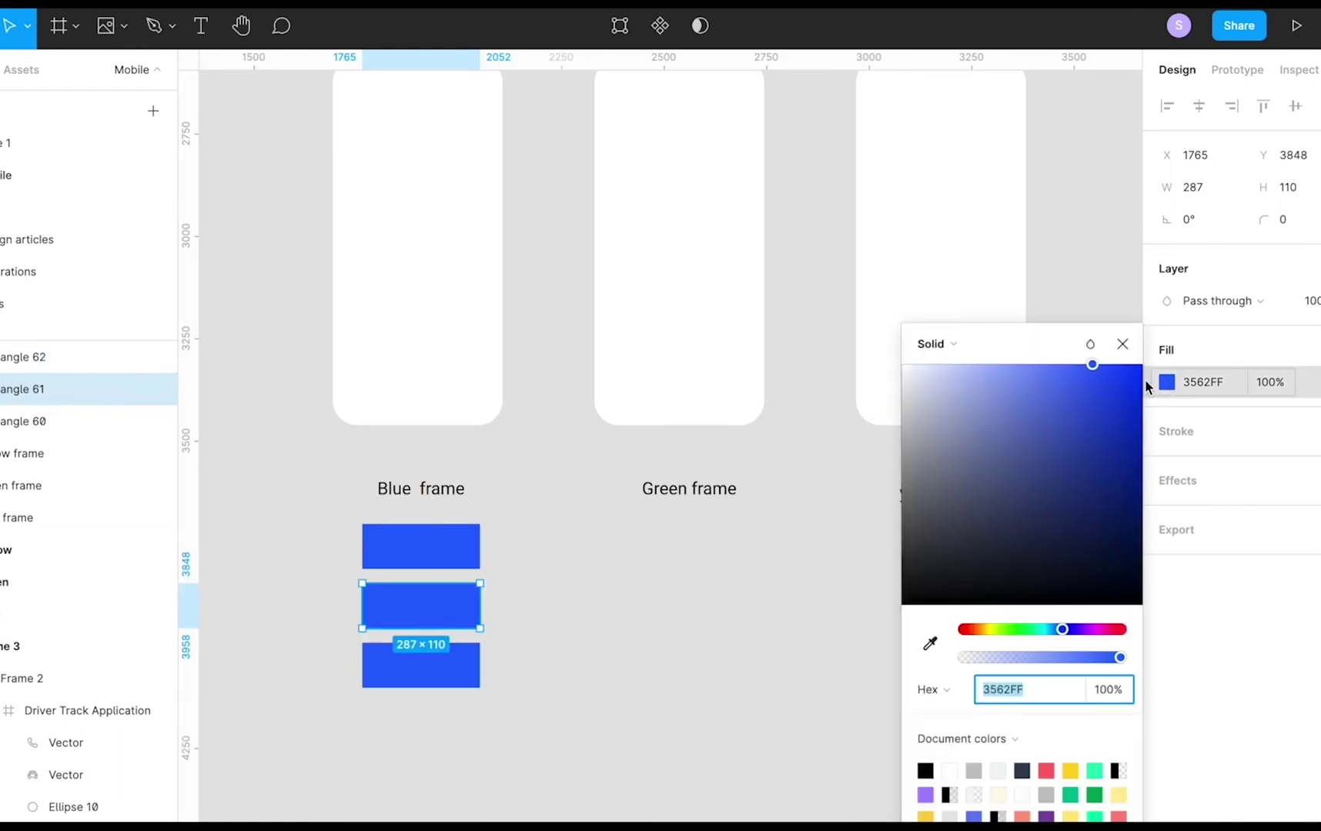
{"action": "left_click_drag", "start_coordinate": [1098, 368], "coordinate": [1094, 366]}
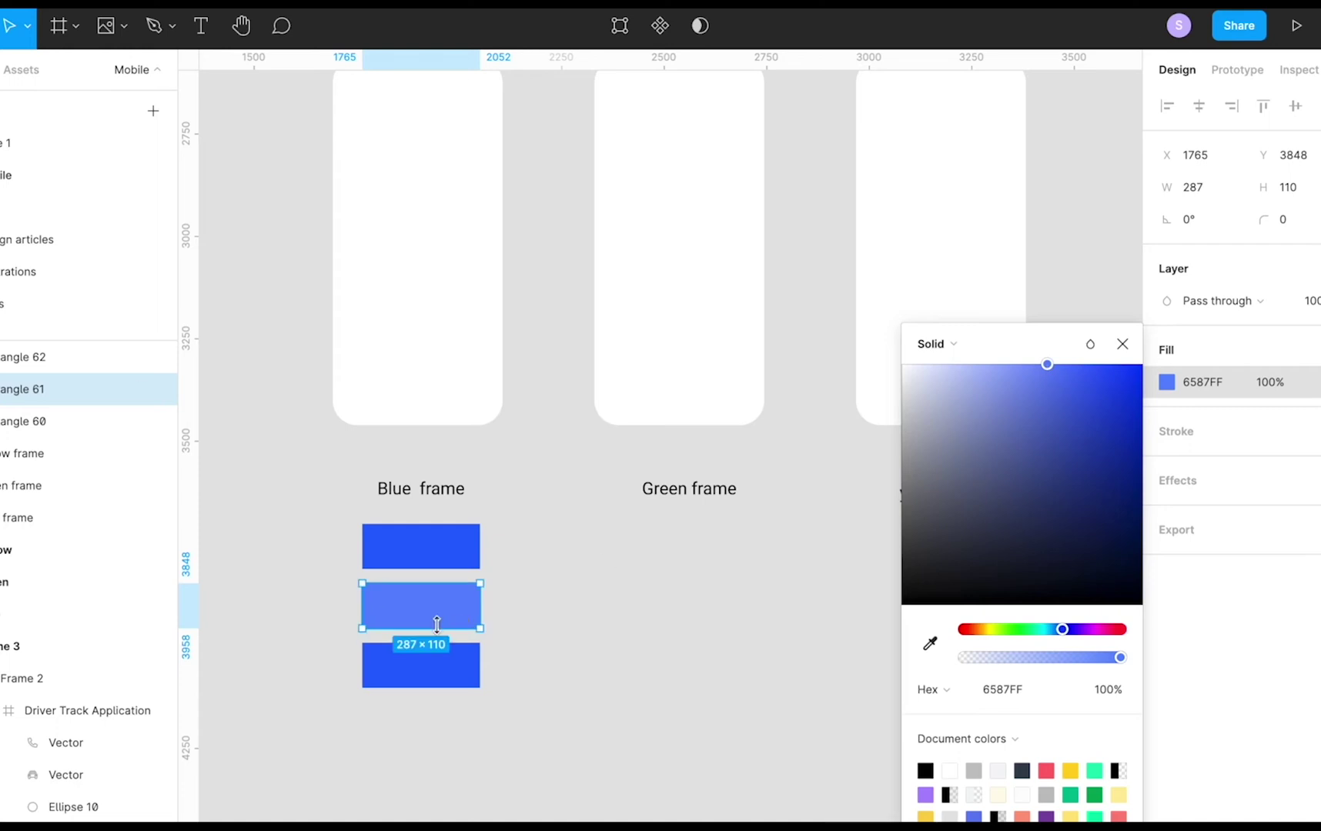
Fill the bottom rectangle of the blue stack with 87A1FF
{"action": "left_click", "coordinate": [421, 665]}
{"action": "left_click", "coordinate": [1164, 385]}
{"action": "left_click_drag", "start_coordinate": [1091, 365], "coordinate": [1015, 371]}
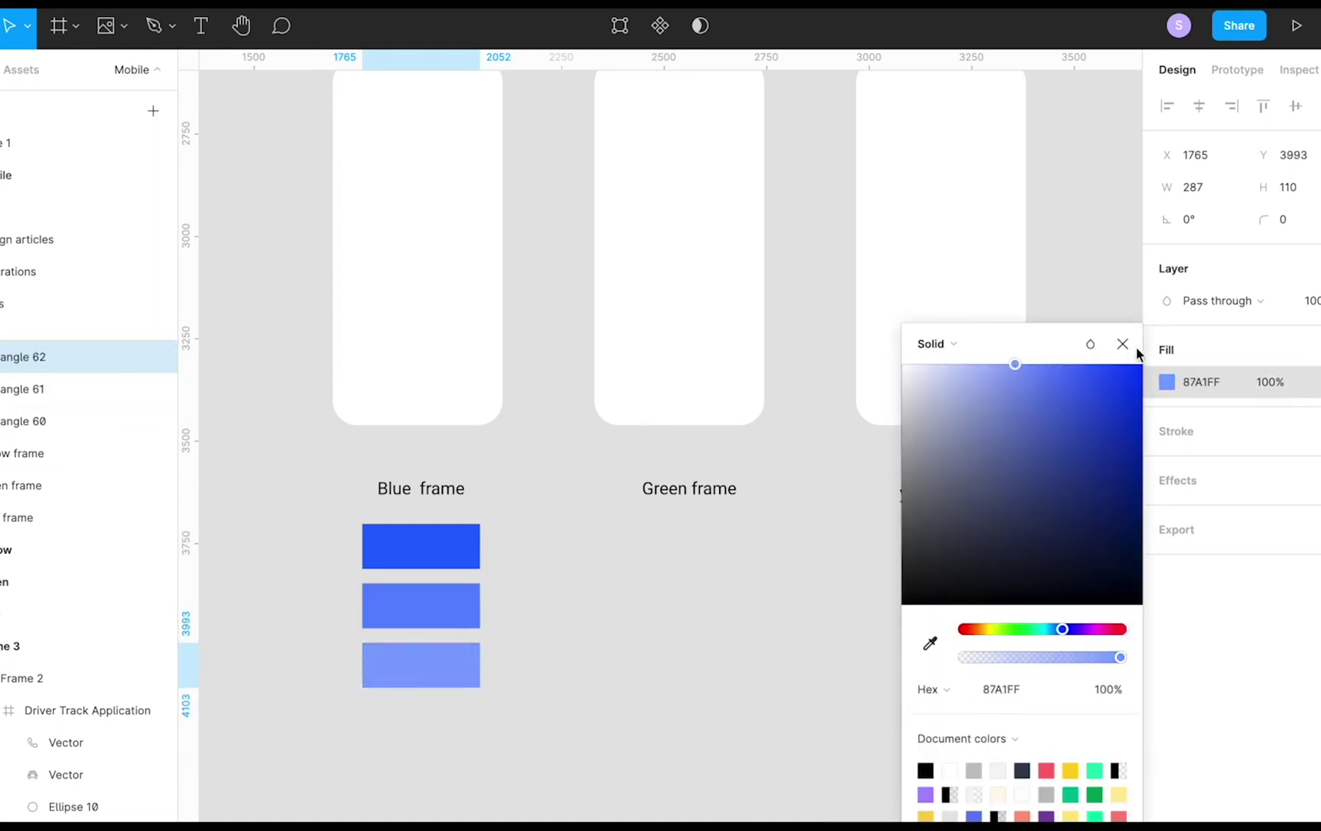
{"action": "left_click", "coordinate": [1123, 344]}
Copy the three blue rectangles beneath the "Green frame" and "yellow frame" labels, nudging the yellow label up slightly
{"action": "left_click_drag", "start_coordinate": [351, 548], "coordinate": [448, 666]}
{"action": "left_click", "coordinate": [606, 637]}
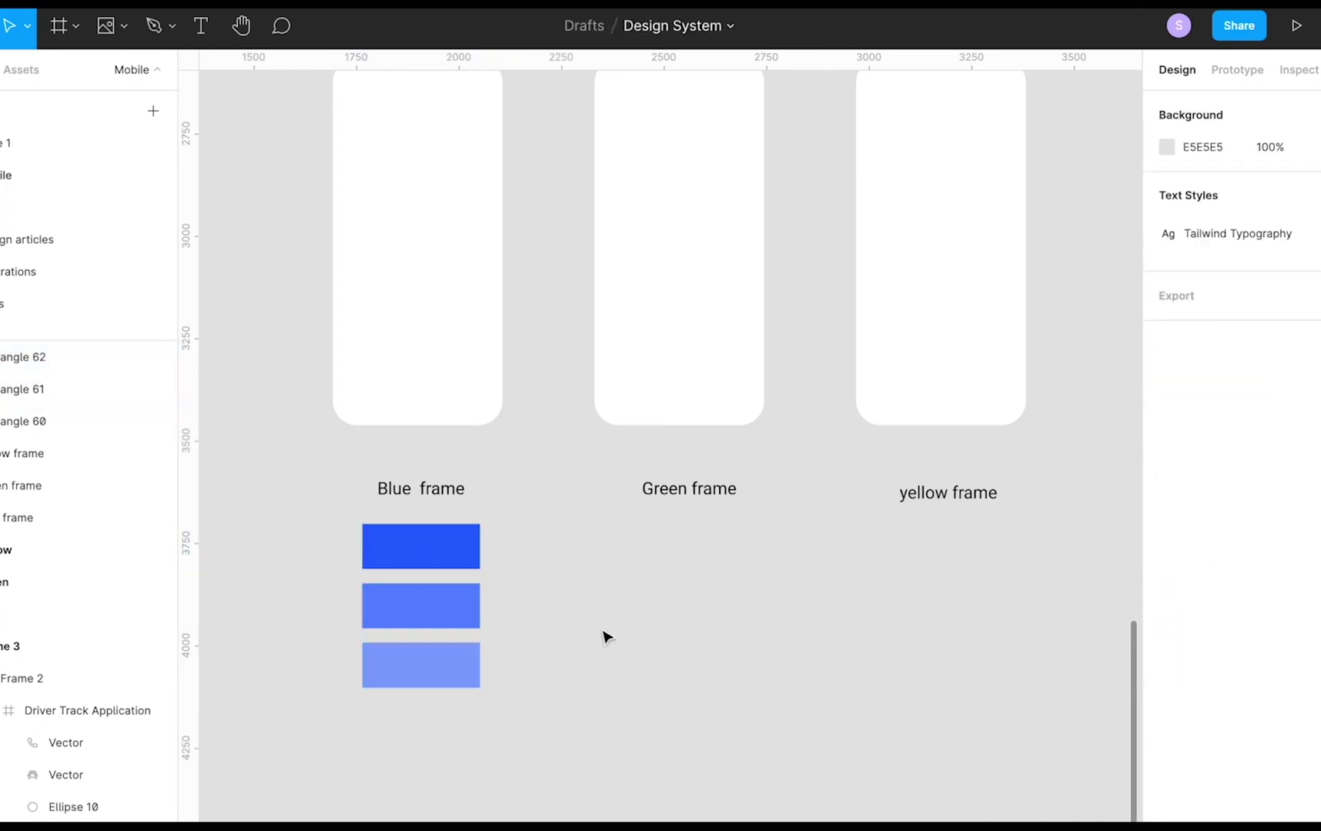
{"action": "left_click_drag", "start_coordinate": [310, 526], "coordinate": [485, 692]}
{"action": "left_click_drag", "start_coordinate": [451, 575], "coordinate": [717, 575], "text": "alt"}
{"action": "left_click_drag", "start_coordinate": [971, 492], "coordinate": [967, 485]}
{"action": "left_click_drag", "start_coordinate": [581, 540], "coordinate": [770, 672]}
{"action": "left_click_drag", "start_coordinate": [676, 568], "coordinate": [935, 568], "text": "alt"}
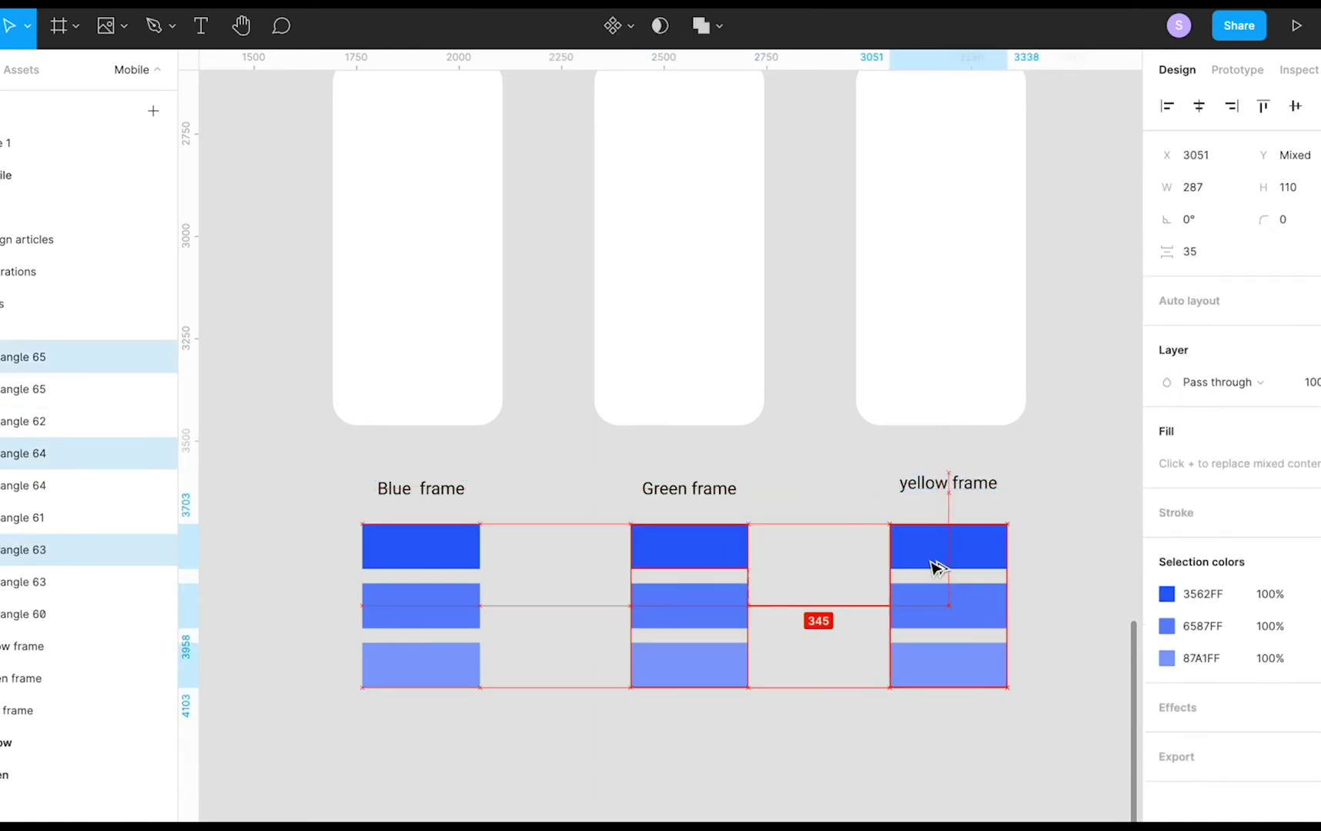
Fill the top rectangle beneath the "Green frame" label with yellow FCD34D
{"action": "left_click", "coordinate": [689, 549]}
{"action": "left_click", "coordinate": [1167, 382]}
{"action": "left_click", "coordinate": [1068, 771]}
Apply the same yellow to the middle rectangle beneath the "Green frame" label and lighten it
{"action": "left_click", "coordinate": [689, 606]}
{"action": "left_click", "coordinate": [1167, 382]}
{"action": "left_click", "coordinate": [689, 548]}
{"action": "left_click", "coordinate": [1205, 383]}
{"action": "key", "text": "ctrl+c"}
{"action": "left_click", "coordinate": [689, 606]}
{"action": "left_click", "coordinate": [1190, 380]}
{"action": "key", "text": "ctrl+v"}
{"action": "left_click", "coordinate": [760, 519]}
{"action": "left_click", "coordinate": [699, 616]}
{"action": "left_click", "coordinate": [1167, 383]}
{"action": "left_click", "coordinate": [1063, 367]}
Paste the yellow onto the bottom rectangle of that stack and lighten its fill to FFE79A
{"action": "left_click", "coordinate": [711, 675]}
{"action": "key", "text": "ctrl+v"}
{"action": "left_click", "coordinate": [823, 625]}
{"action": "left_click", "coordinate": [689, 666]}
{"action": "left_click", "coordinate": [1167, 383]}
{"action": "left_click_drag", "start_coordinate": [1071, 365], "coordinate": [996, 366]}
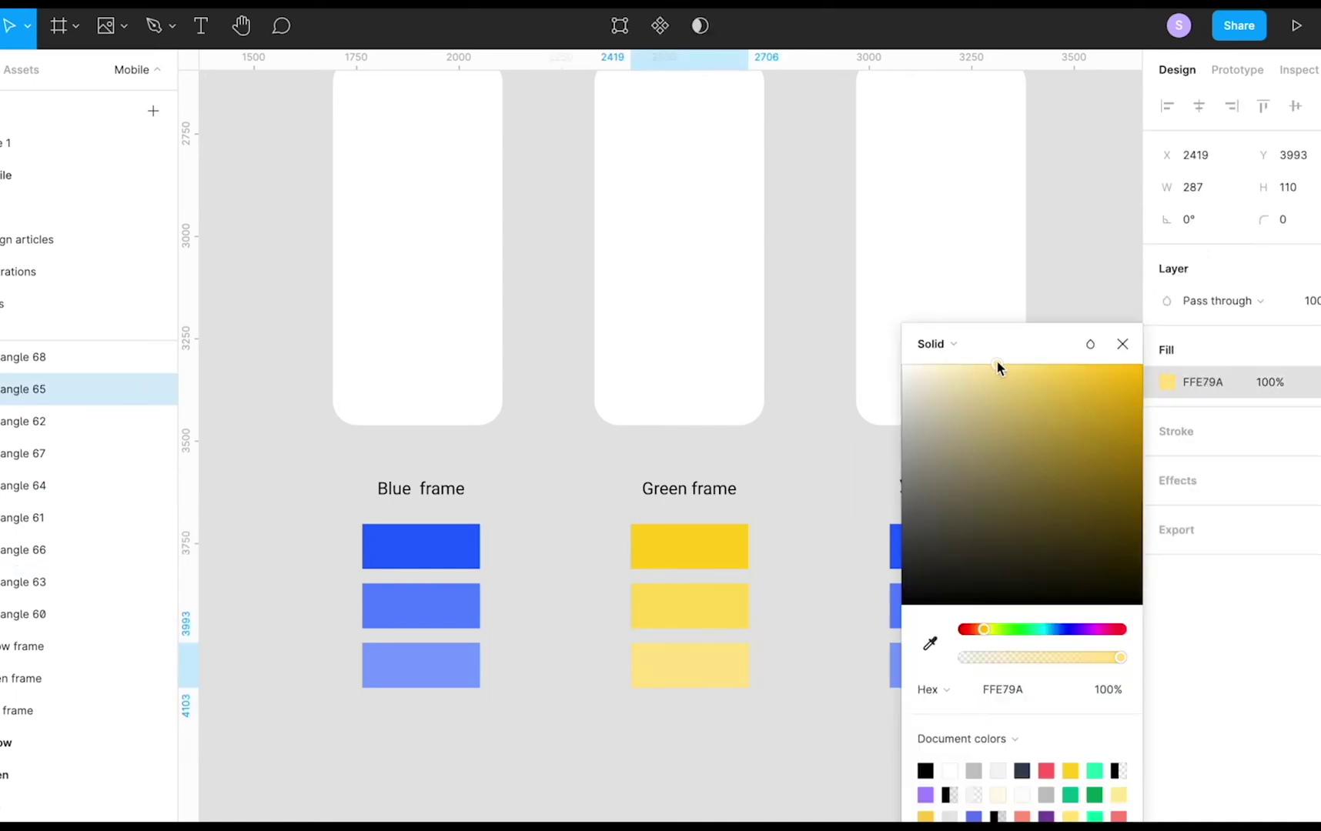
Move the three yellow rectangles beneath the "yellow frame" label and the other stack beneath "Green frame"
{"action": "left_click", "coordinate": [757, 781]}
{"action": "left_click_drag", "start_coordinate": [757, 782], "coordinate": [620, 514]}
{"action": "left_click_drag", "start_coordinate": [675, 542], "coordinate": [964, 604]}
{"action": "left_click", "coordinate": [979, 554]}
{"action": "left_click_drag", "start_coordinate": [847, 520], "coordinate": [977, 673]}
{"action": "left_click_drag", "start_coordinate": [958, 590], "coordinate": [702, 578]}
Delete the middle and bottom rectangles beneath the "Green frame" label
{"action": "left_click", "coordinate": [673, 481]}
{"action": "left_click", "coordinate": [679, 539]}
{"action": "left_click_drag", "start_coordinate": [598, 603], "coordinate": [739, 675]}
{"action": "key", "text": "Delete"}
Fill the remaining rectangle beneath the "Green frame" label with dark green 009051
{"action": "left_click", "coordinate": [697, 556]}
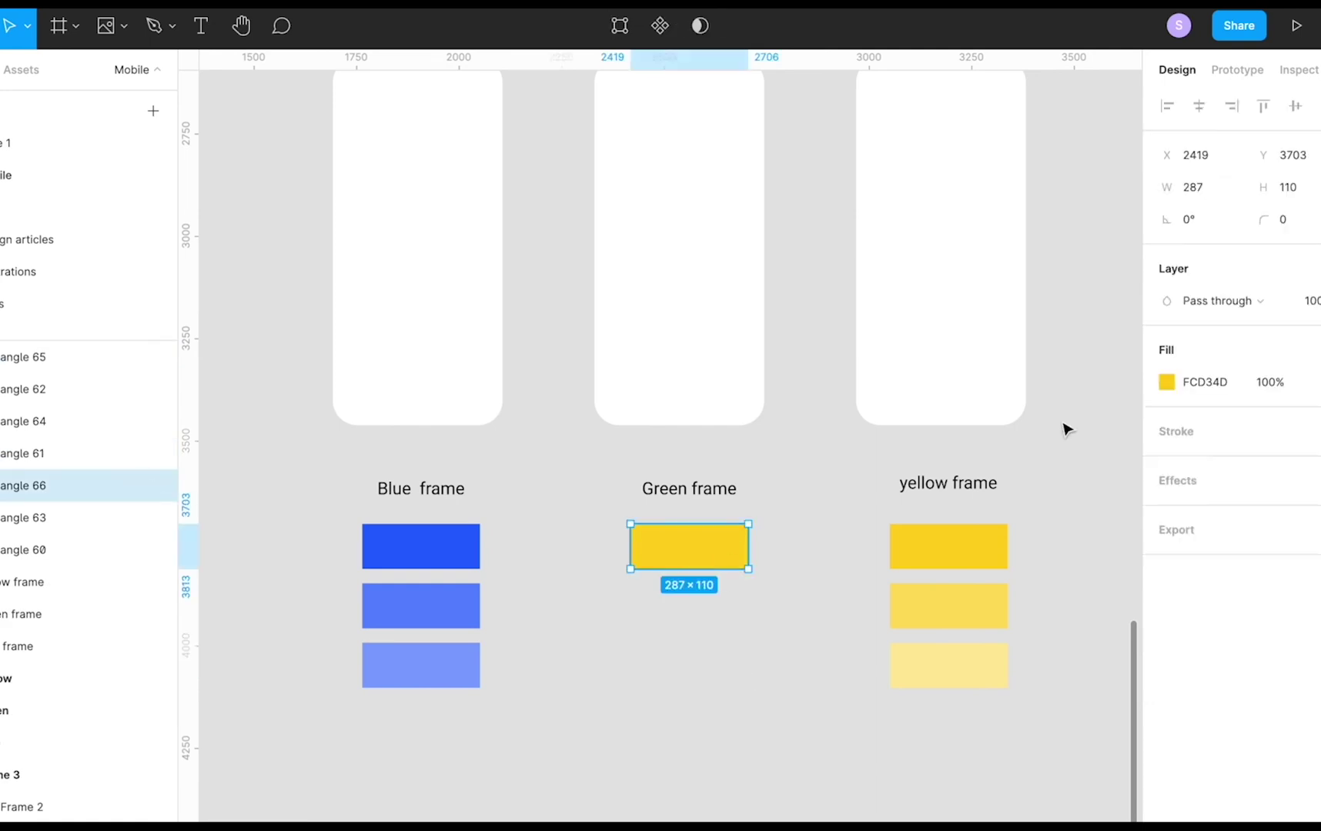
{"action": "left_click", "coordinate": [1167, 382]}
{"action": "left_click", "coordinate": [1094, 794]}
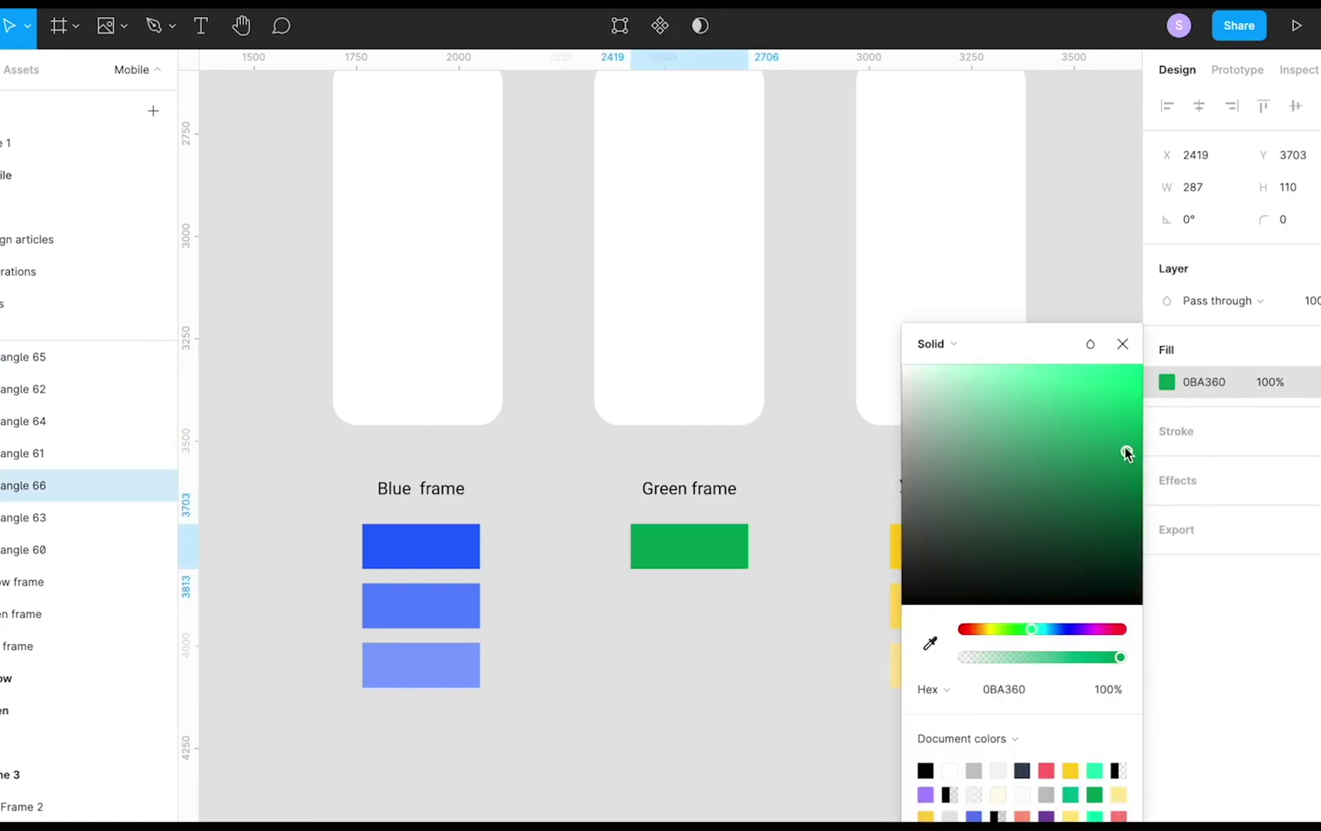
{"action": "left_click_drag", "start_coordinate": [1126, 454], "coordinate": [1123, 375]}
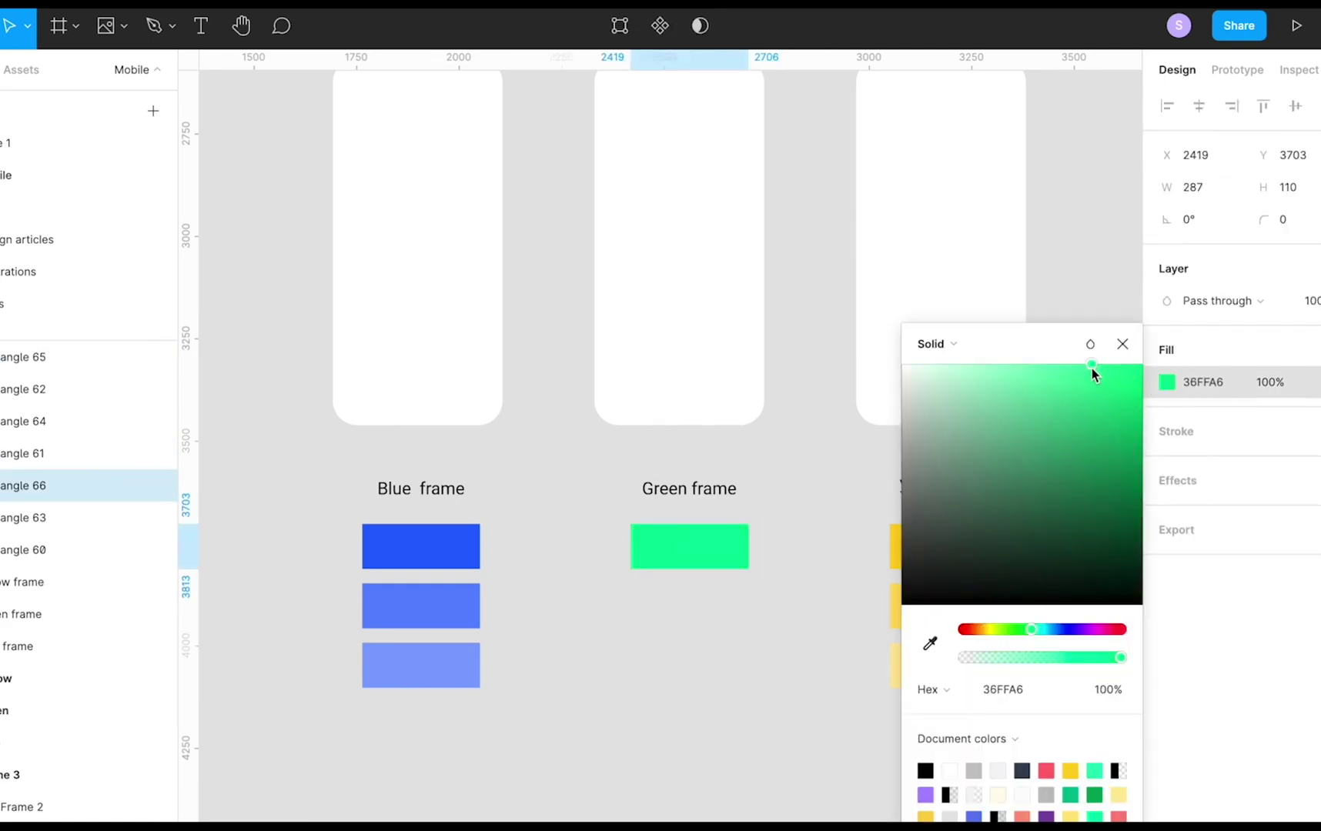
{"action": "left_click_drag", "start_coordinate": [1097, 375], "coordinate": [1147, 481]}
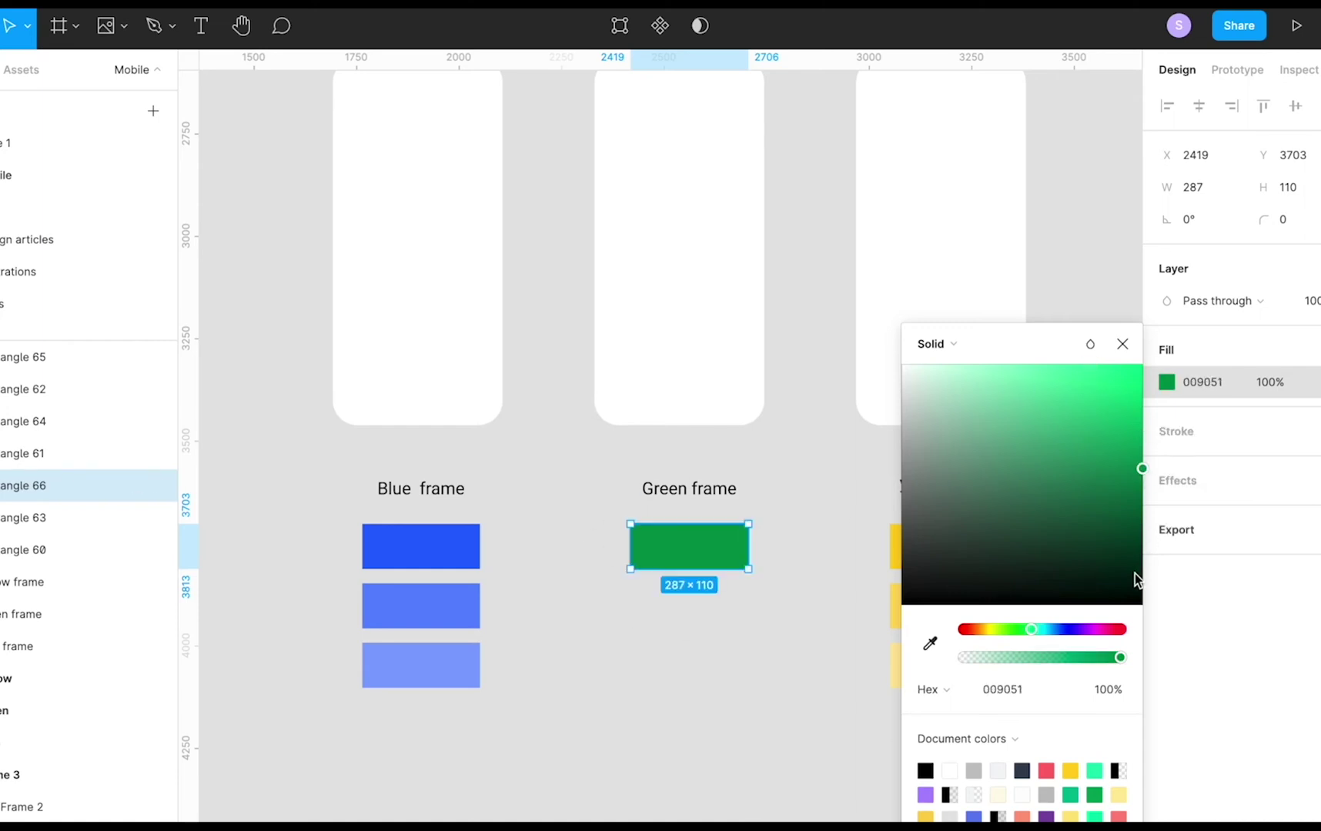
{"action": "left_click", "coordinate": [1123, 344]}
Duplicate the green rectangle twice below itself and give the copies progressively lighter greens
{"action": "left_click_drag", "start_coordinate": [667, 551], "coordinate": [685, 672]}
{"action": "left_click", "coordinate": [704, 531]}
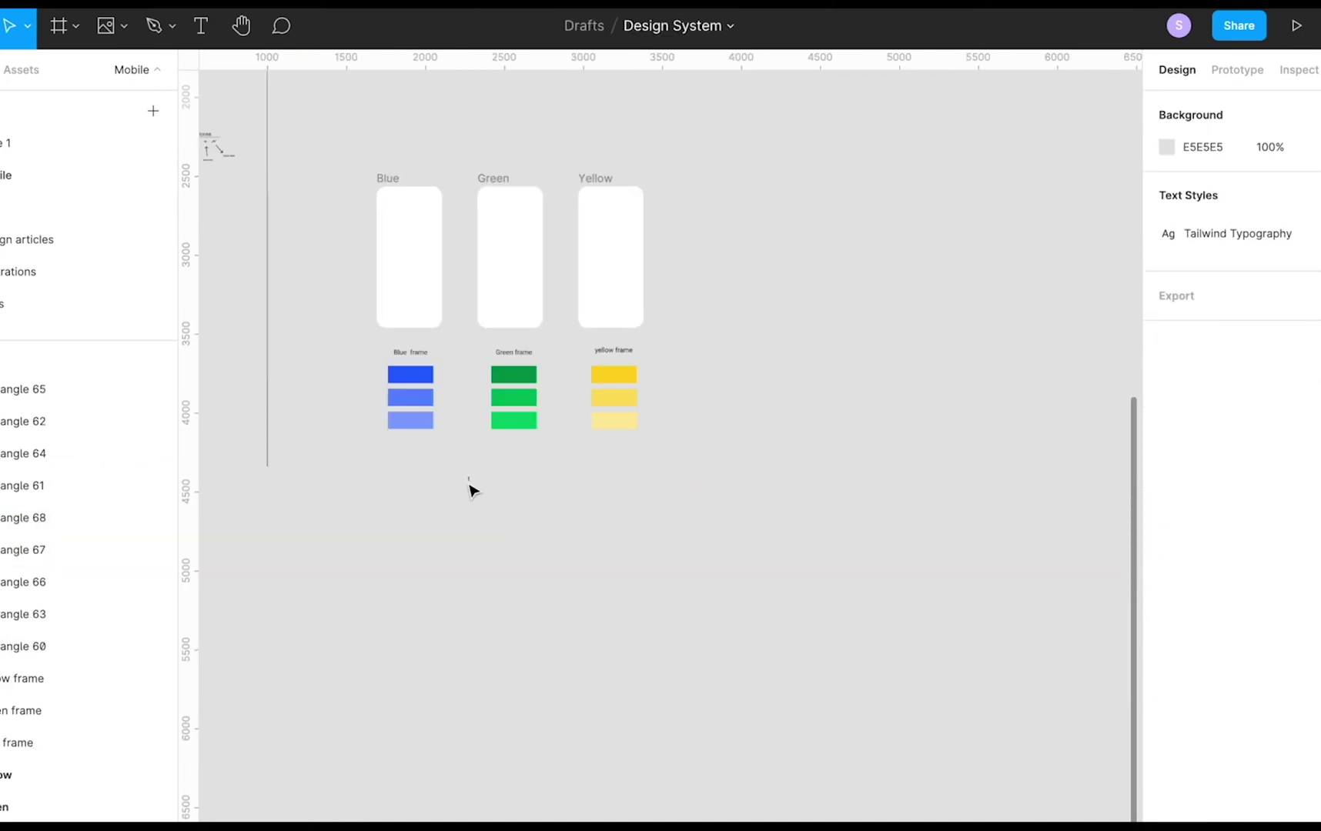
Delete the stray object below the colour stacks
{"action": "scroll", "coordinate": [466, 479], "scroll_direction": "up", "scroll_amount": 5}
{"action": "left_click", "coordinate": [472, 477]}
{"action": "key", "text": "Delete"}
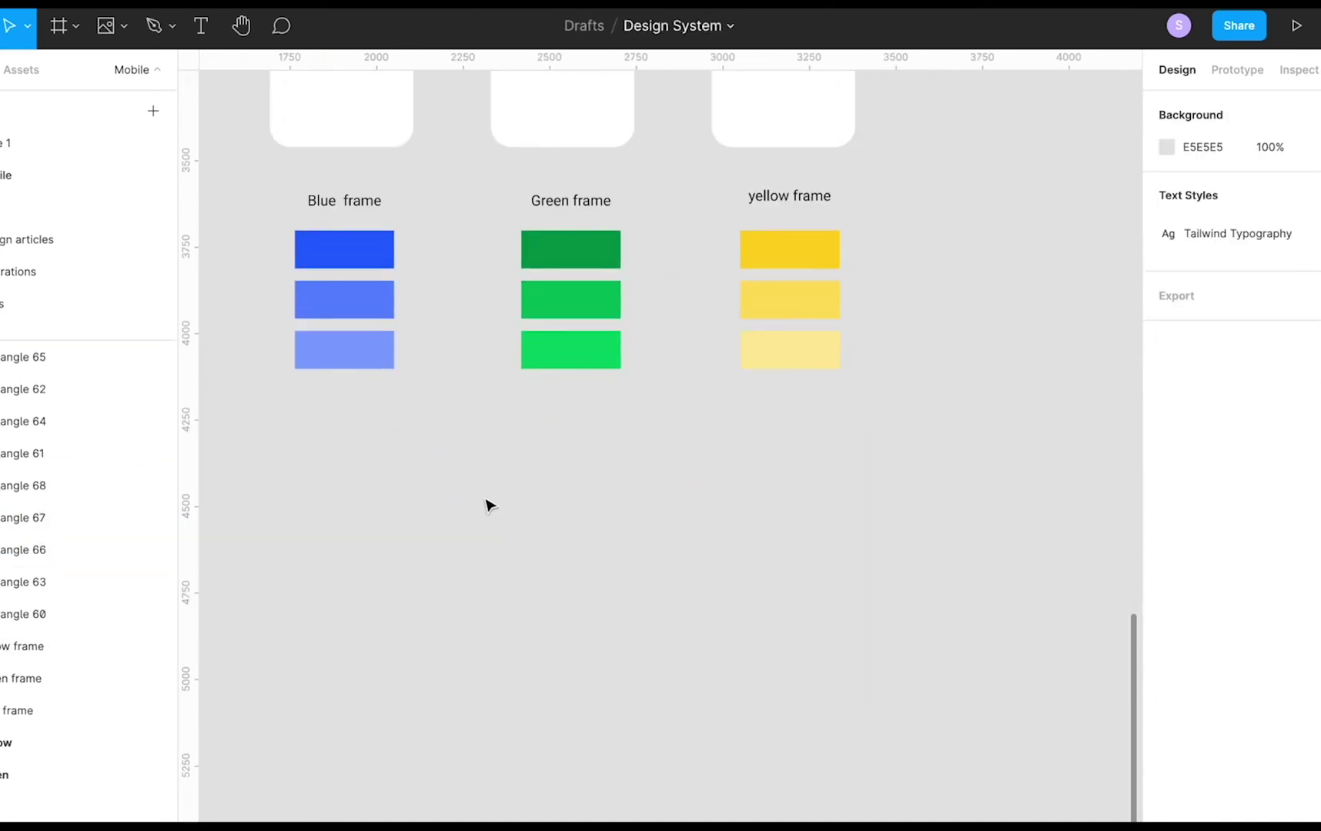
Add the text "Neutral colours" and place it below the green rectangles
{"action": "key", "text": "t"}
{"action": "left_click", "coordinate": [430, 462]}
{"action": "type", "text": "Neu"}
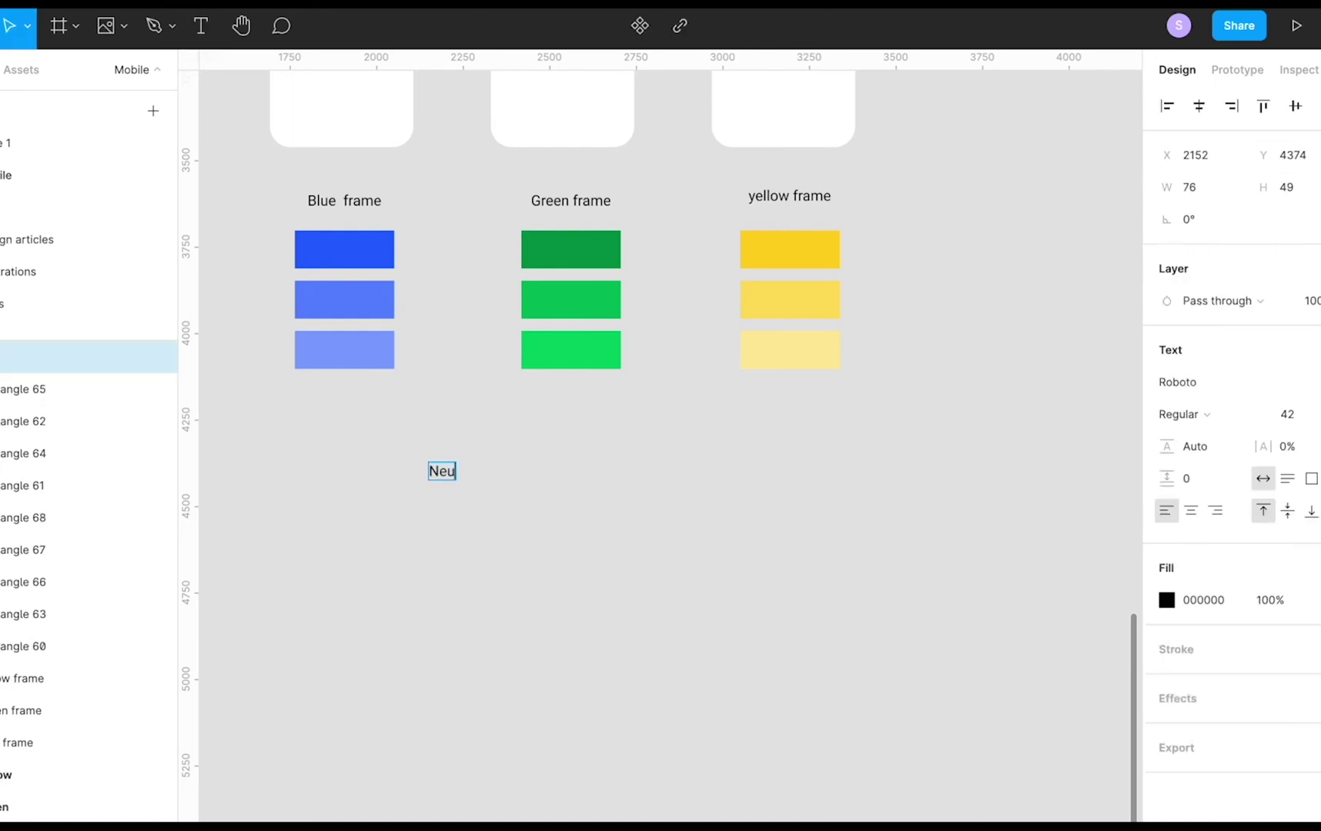
{"action": "type", "text": "tral colour"}
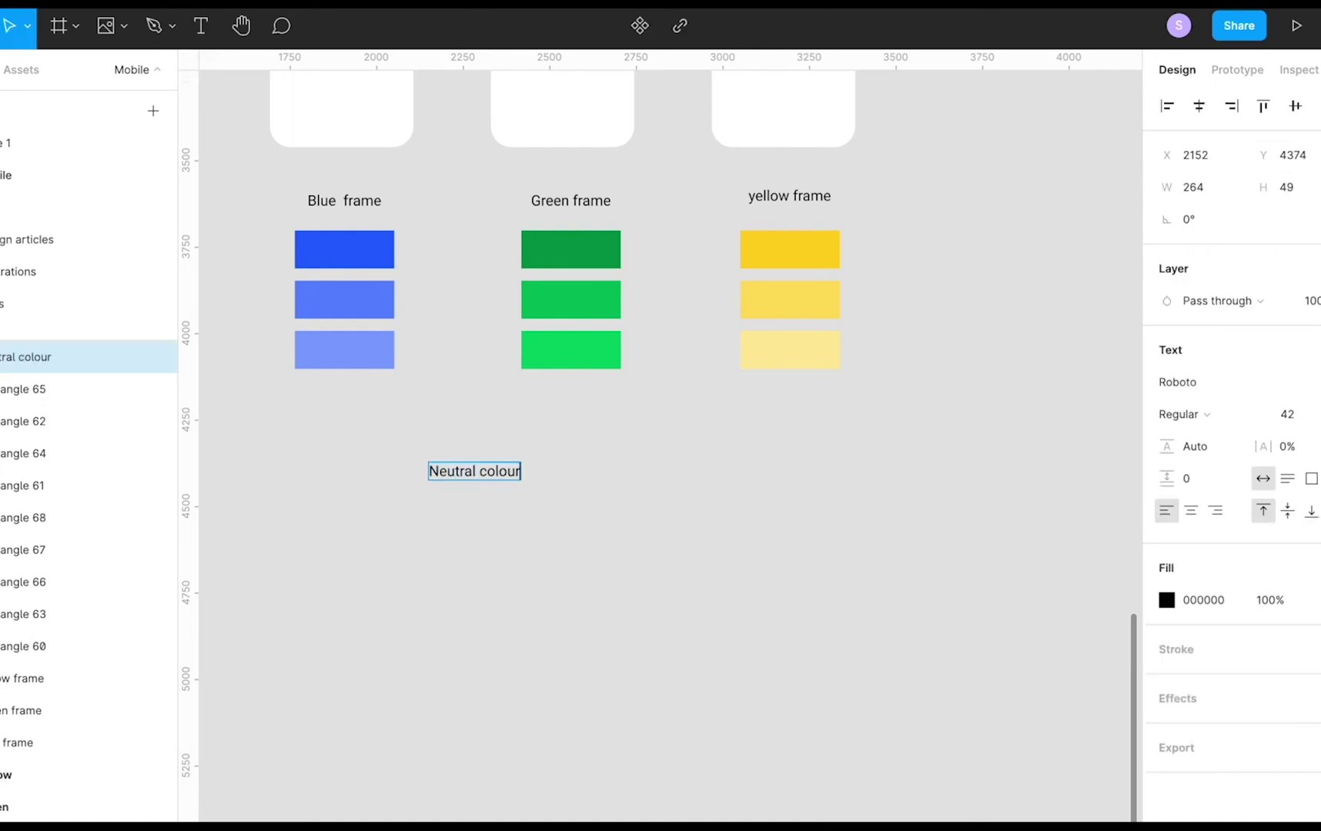
{"action": "type", "text": "s"}
{"action": "key", "text": "Escape"}
{"action": "left_click_drag", "start_coordinate": [497, 478], "coordinate": [572, 456]}
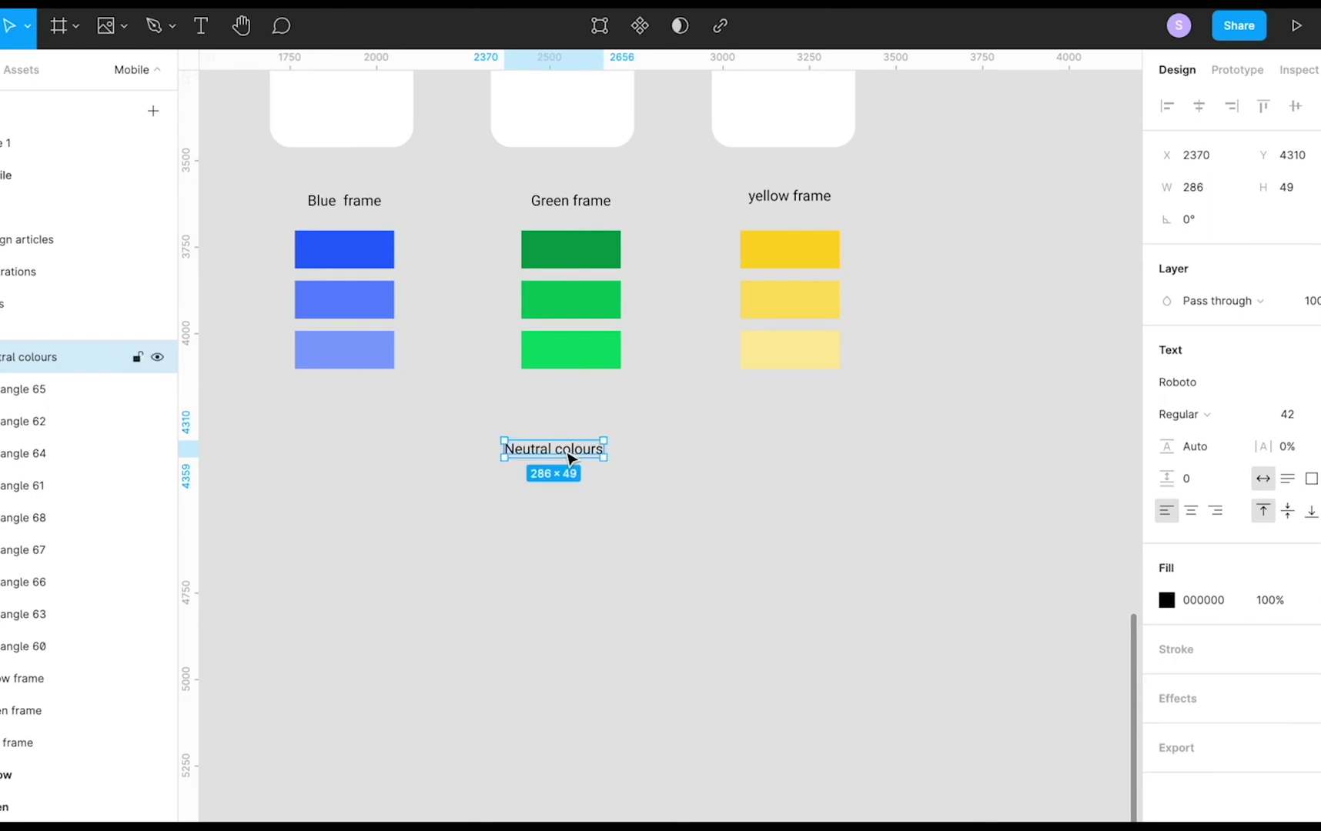
{"action": "double_click", "coordinate": [572, 455]}
{"action": "scroll", "coordinate": [537, 460], "scroll_direction": "up", "scroll_amount": 3}
{"action": "scroll", "coordinate": [538, 461], "scroll_direction": "down", "scroll_amount": 2}
{"action": "scroll", "coordinate": [536, 463], "scroll_direction": "up", "scroll_amount": 1}
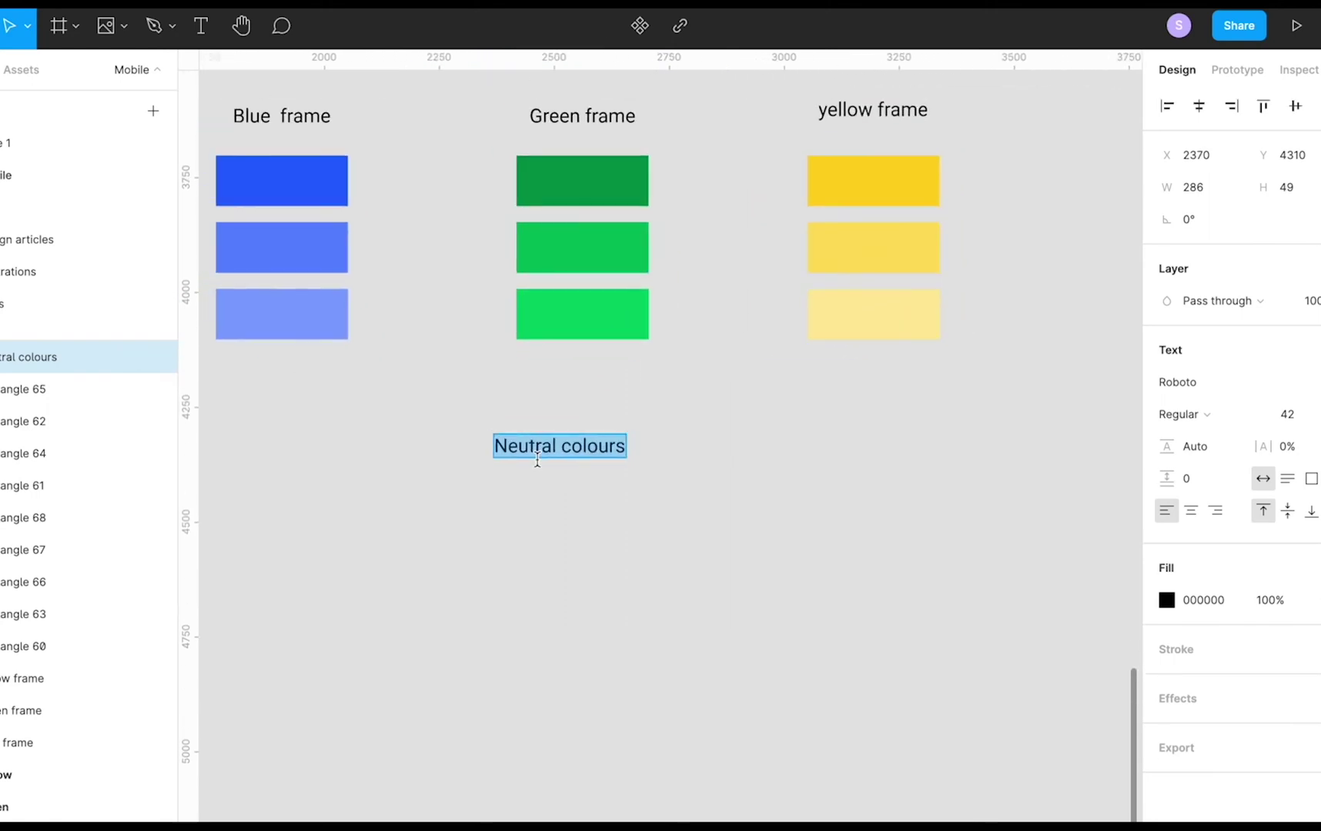
{"action": "scroll", "coordinate": [536, 466], "scroll_direction": "left", "scroll_amount": 2}
{"action": "key", "text": "BackSpace"}
{"action": "key", "text": "ctrl+z"}
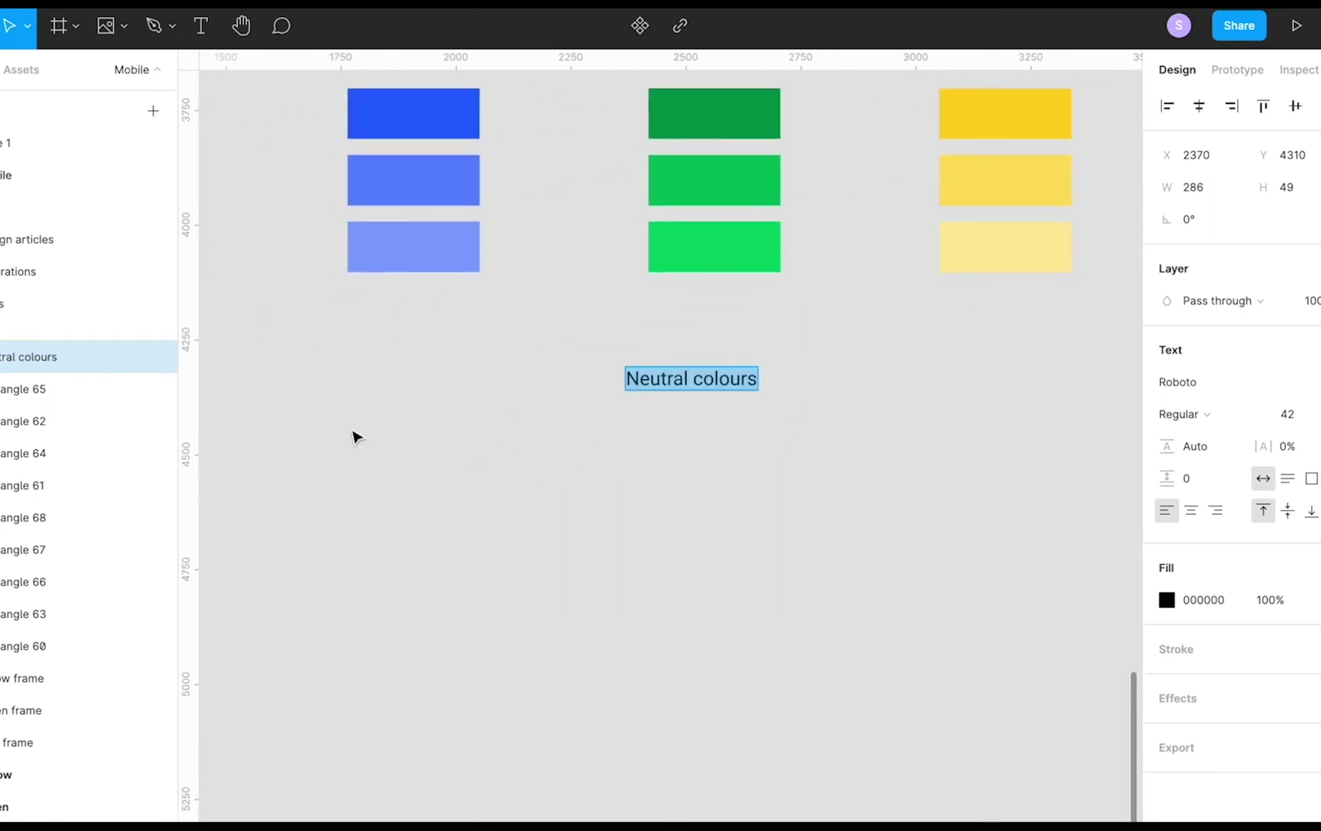
Draw a straight line about 1896 px wide below the "Neutral colours" text and set its rotation to 0°
{"action": "key", "text": "Escape"}
{"action": "key", "text": "k"}
{"action": "key", "text": "l"}
{"action": "left_click_drag", "start_coordinate": [239, 447], "coordinate": [1110, 435]}
{"action": "left_click_drag", "start_coordinate": [785, 445], "coordinate": [839, 399]}
{"action": "type", "text": "0"}
{"action": "key", "text": "Return"}
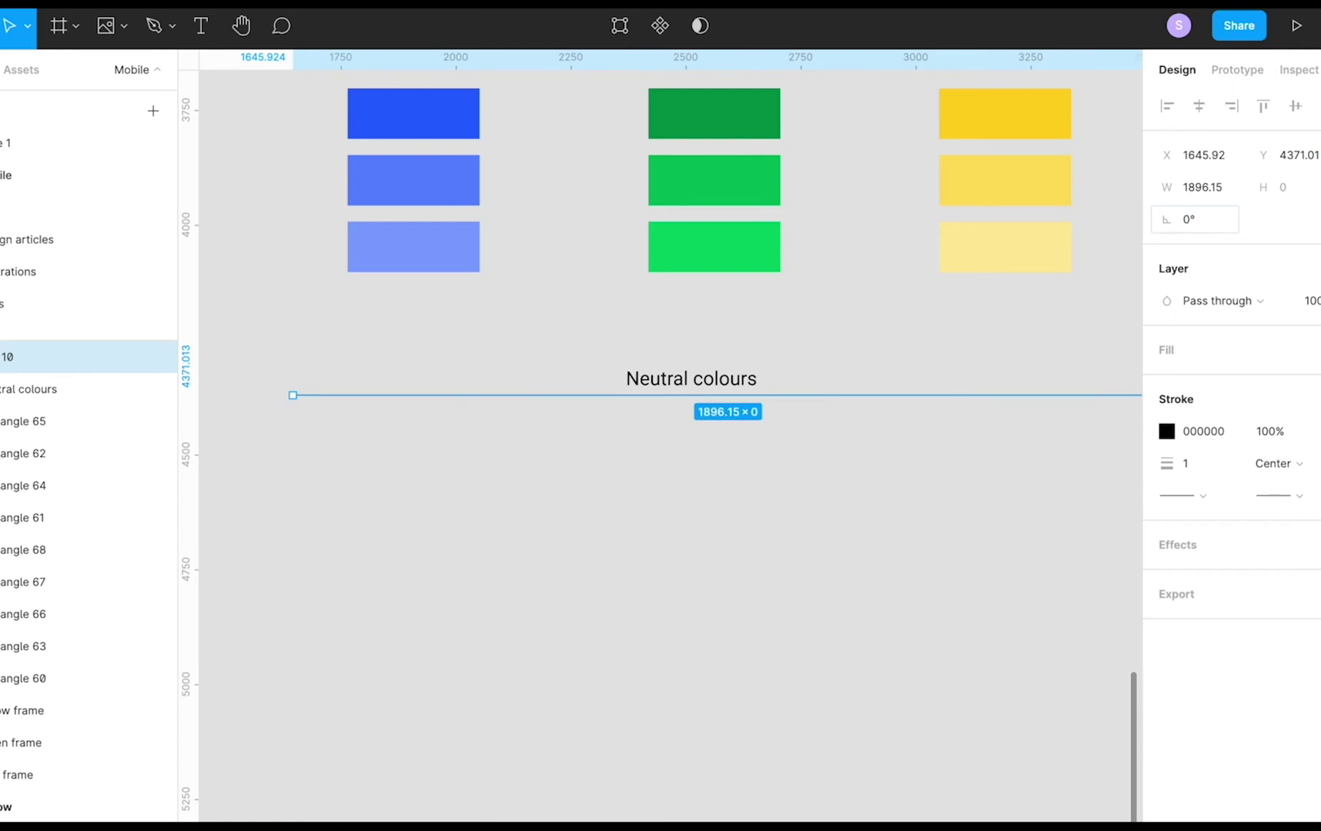
Set the "Neutral colours" text size to 62 and reposition it just above the line
{"action": "left_click", "coordinate": [670, 542]}
{"action": "scroll", "coordinate": [664, 543], "scroll_direction": "down", "scroll_amount": 1}
{"action": "left_click", "coordinate": [701, 356]}
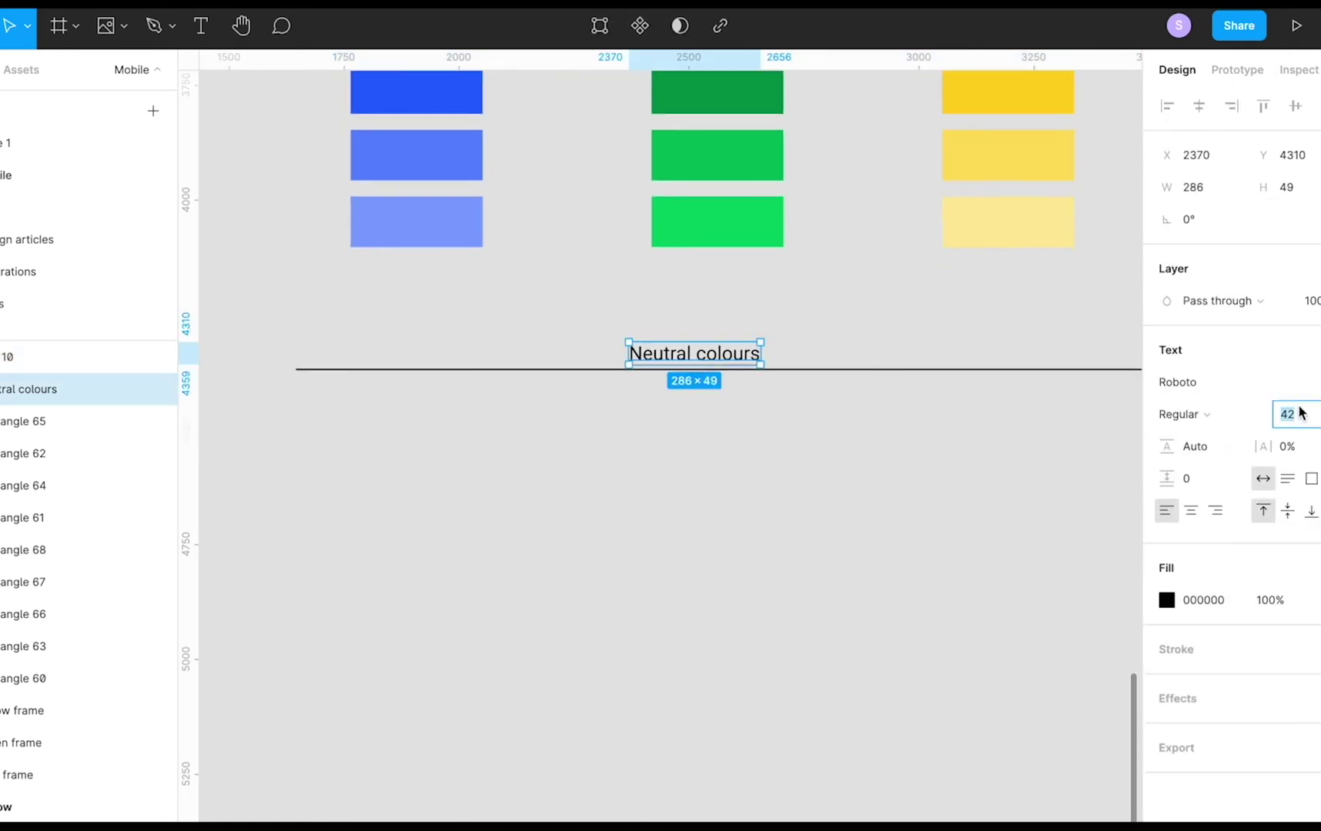
{"action": "type", "text": "62"}
{"action": "key", "text": "Return"}
{"action": "left_click_drag", "start_coordinate": [764, 372], "coordinate": [735, 346]}
{"action": "left_click", "coordinate": [607, 457]}
Draw a rectangle about 461 × 138 px centred below the "Neutral colours" line and fill it with white
{"action": "key", "text": "r"}
{"action": "mouse_move", "coordinate": [471, 426]}
{"action": "left_mouse_down"}
{"action": "mouse_move", "coordinate": [660, 465]}
{"action": "mouse_move", "coordinate": [684, 490]}
{"action": "left_mouse_up"}
{"action": "mouse_move", "coordinate": [592, 456]}
{"action": "left_mouse_down"}
{"action": "mouse_move", "coordinate": [820, 457]}
{"action": "mouse_move", "coordinate": [746, 453]}
{"action": "left_mouse_up"}
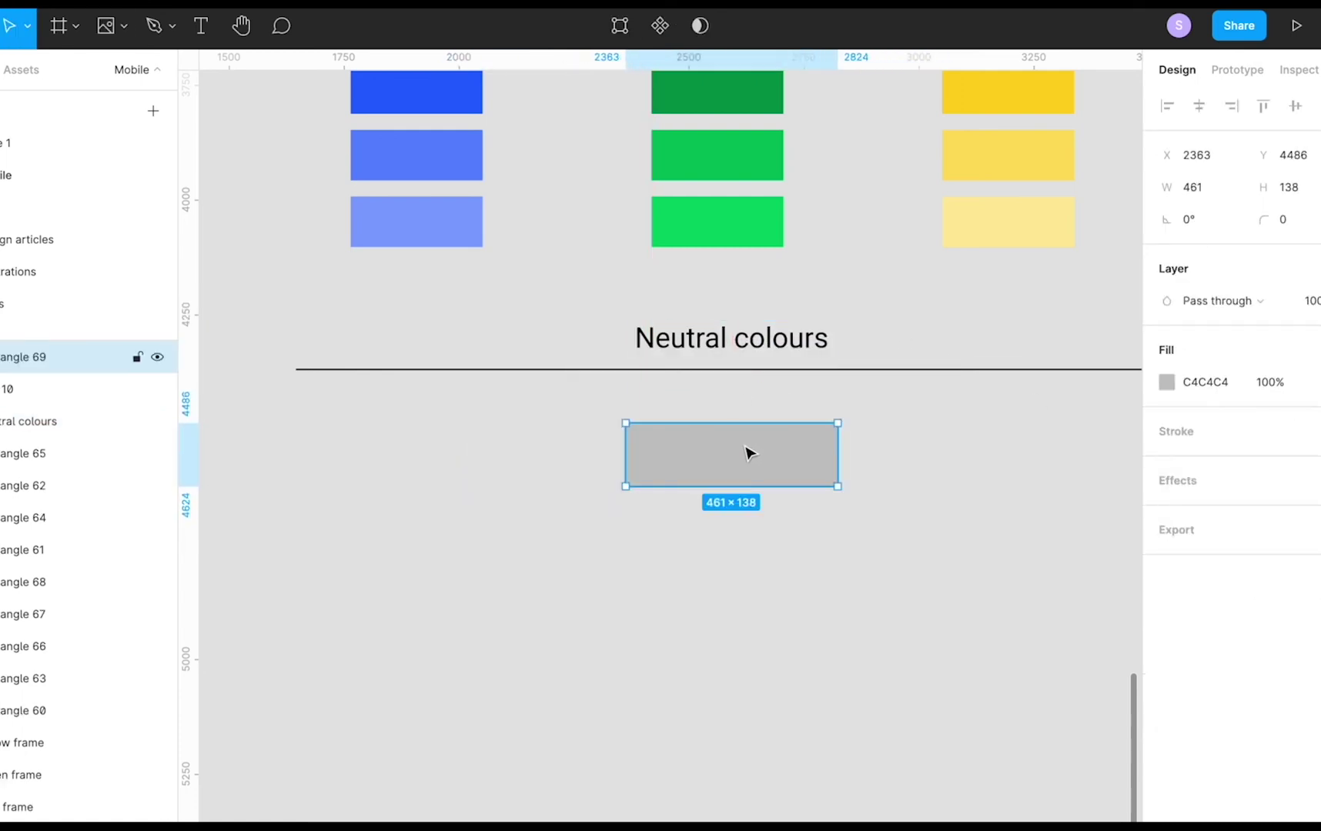
{"action": "left_click", "coordinate": [1167, 382]}
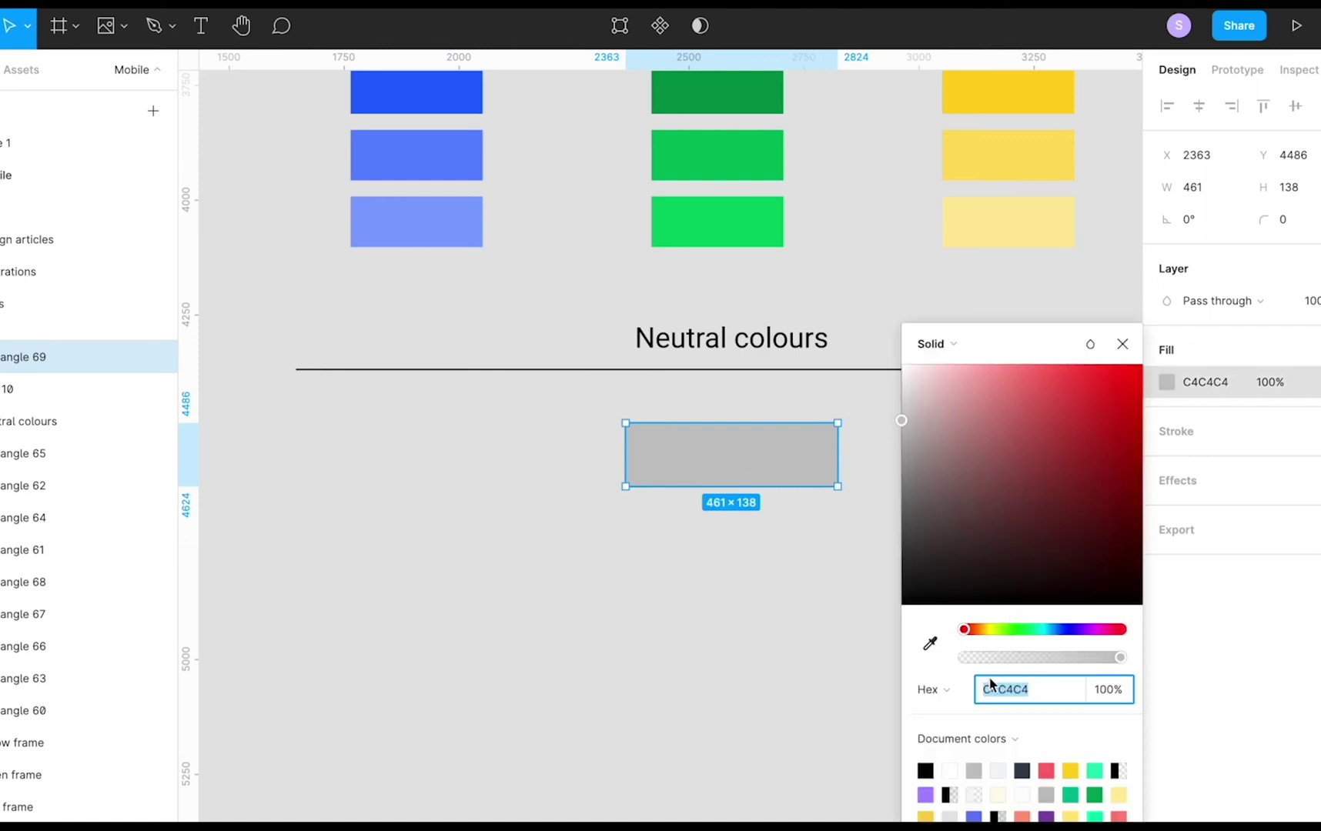
{"action": "left_click", "coordinate": [952, 772]}
{"action": "left_click", "coordinate": [758, 684]}
Duplicate the white rectangle directly below itself and fill the copy with light grey ECECEC
{"action": "scroll", "coordinate": [735, 472], "scroll_direction": "down", "scroll_amount": 2}
{"action": "scroll", "coordinate": [734, 472], "scroll_direction": "right", "scroll_amount": 2}
{"action": "left_click_drag", "start_coordinate": [635, 377], "coordinate": [628, 471]}
{"action": "left_click", "coordinate": [1165, 381]}
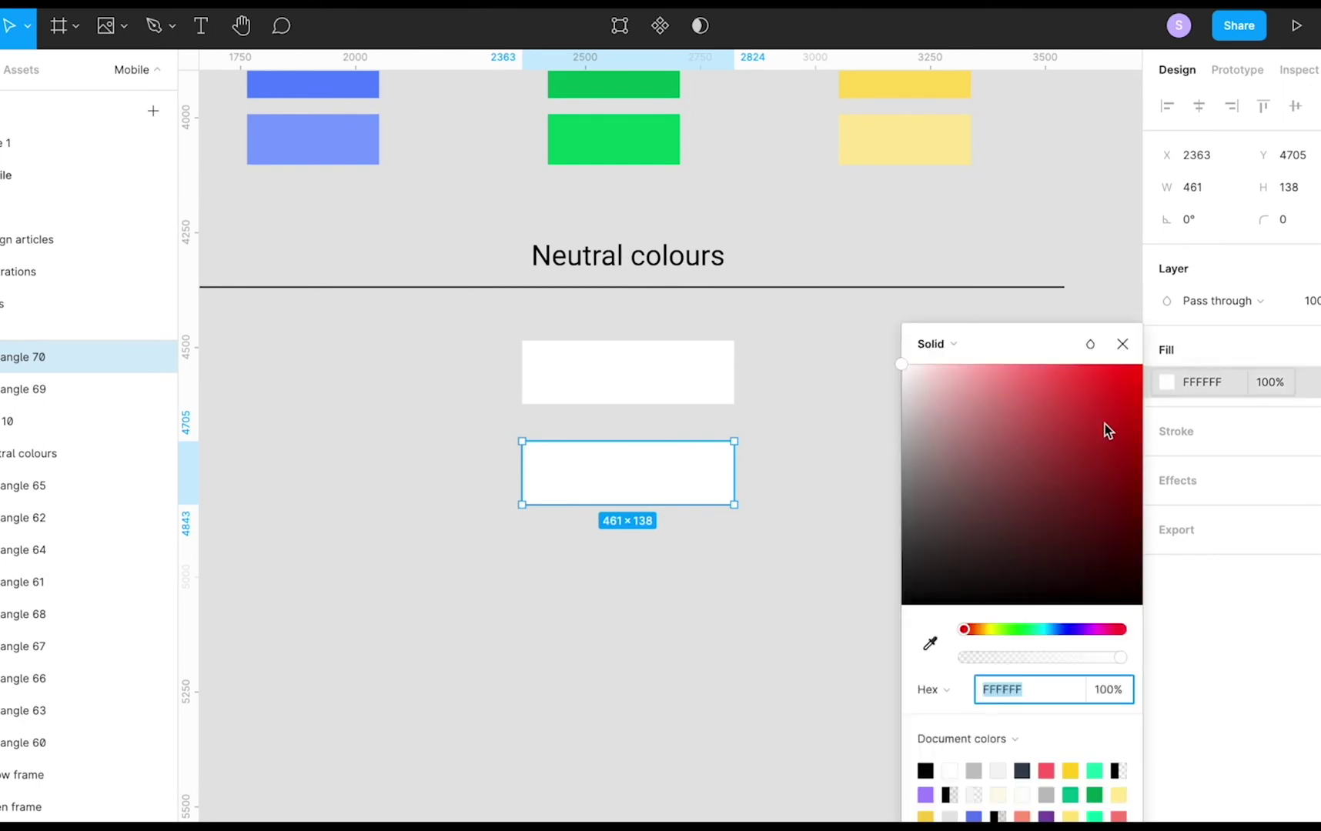
{"action": "left_click_drag", "start_coordinate": [905, 372], "coordinate": [906, 397]}
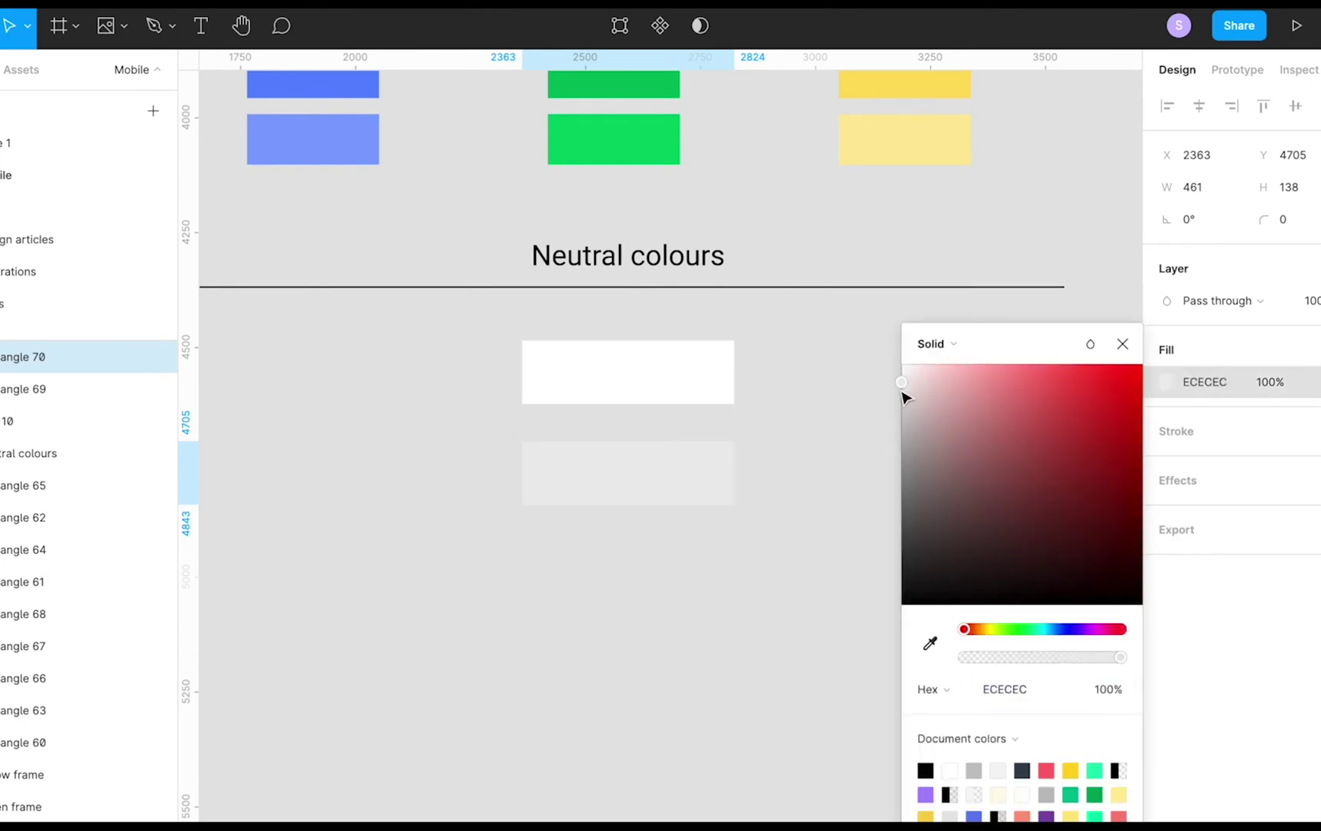
{"action": "key", "text": "i"}
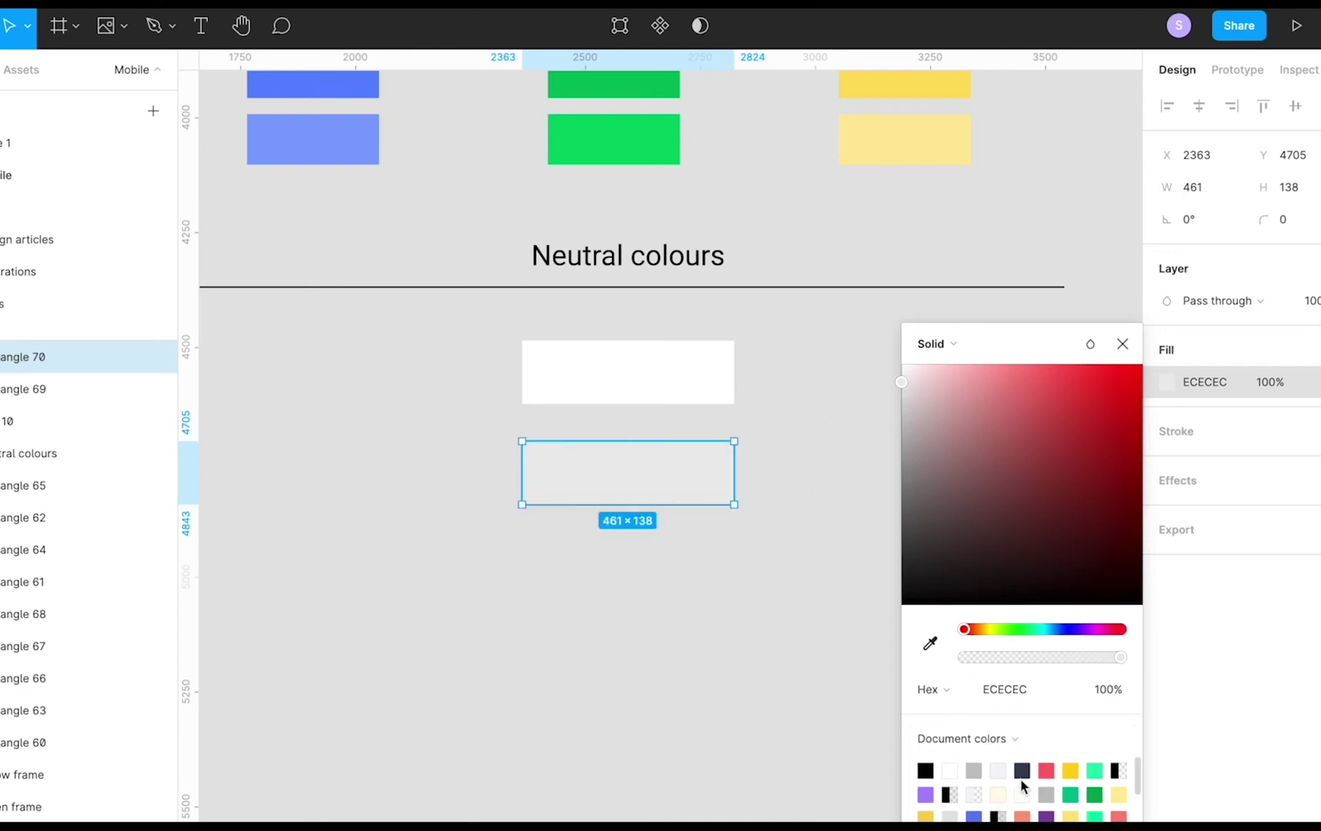
Recolour the lower neutral rectangle to a very pale yellow, FEFFF4
{"action": "left_click", "coordinate": [998, 794]}
{"action": "scroll", "coordinate": [1053, 801], "scroll_direction": "down", "scroll_amount": 1}
{"action": "scroll", "coordinate": [1048, 812], "scroll_direction": "down", "scroll_amount": 2}
{"action": "scroll", "coordinate": [1104, 777], "scroll_direction": "down", "scroll_amount": 6}
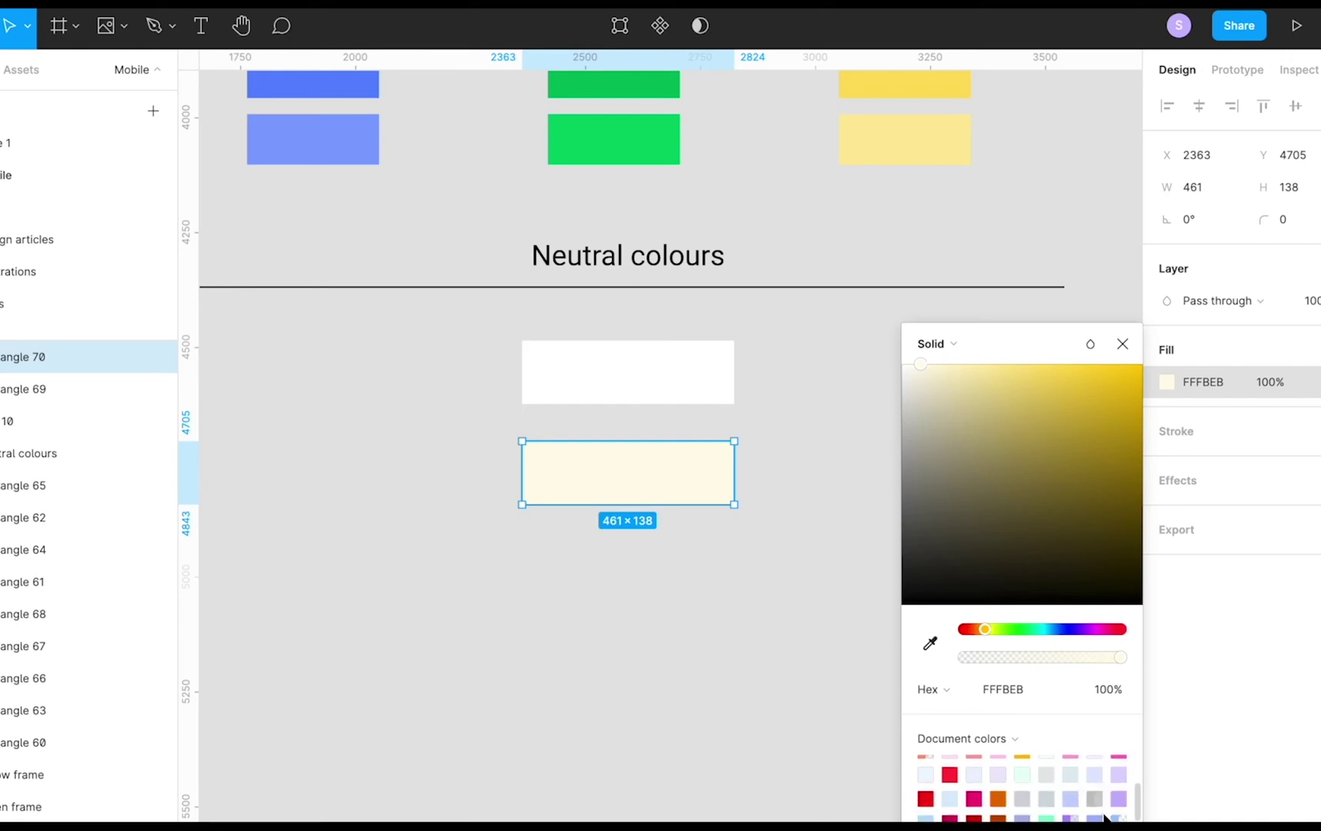
{"action": "scroll", "coordinate": [1071, 810], "scroll_direction": "up", "scroll_amount": 5}
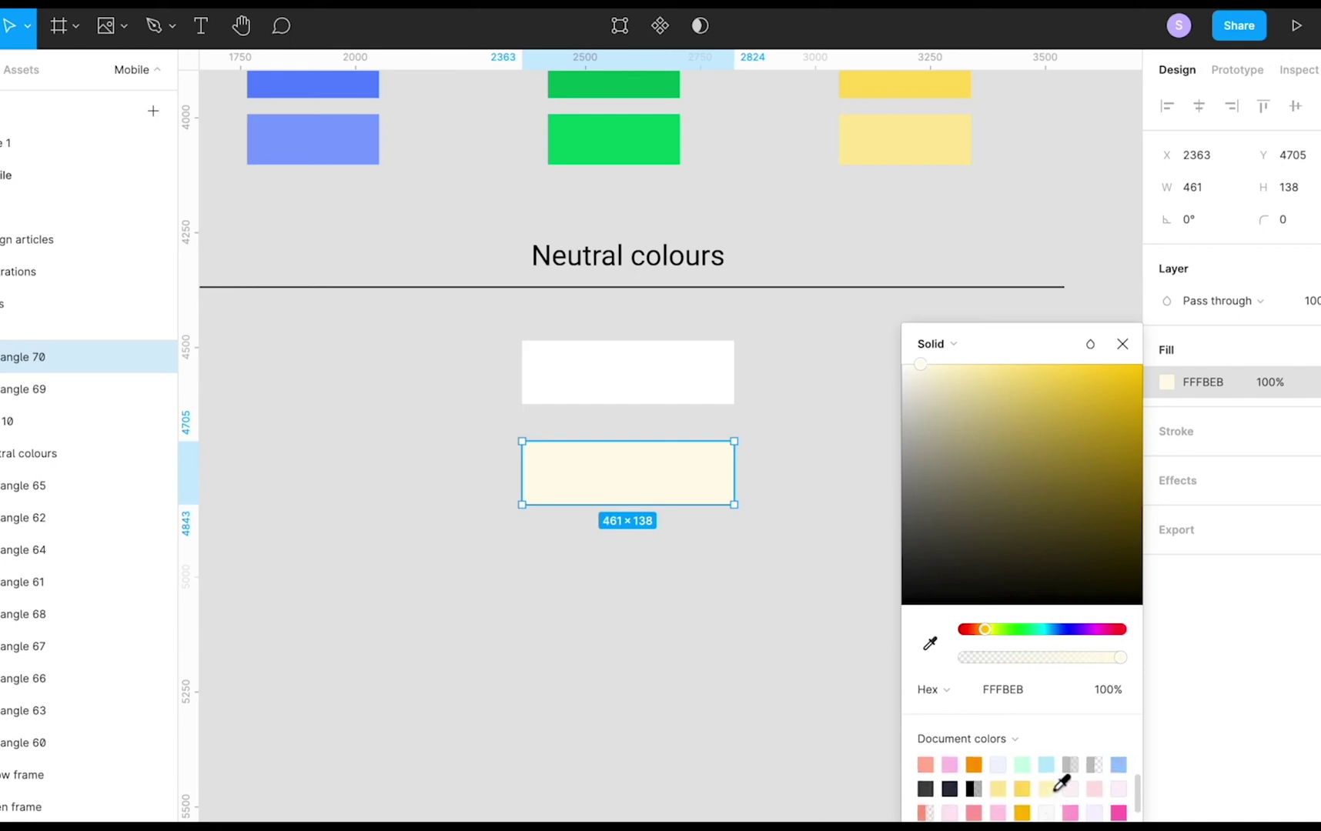
{"action": "left_click", "coordinate": [1048, 812]}
{"action": "left_click_drag", "start_coordinate": [904, 367], "coordinate": [899, 383]}
{"action": "left_click_drag", "start_coordinate": [1055, 631], "coordinate": [991, 633]}
{"action": "left_click_drag", "start_coordinate": [905, 385], "coordinate": [905, 374]}
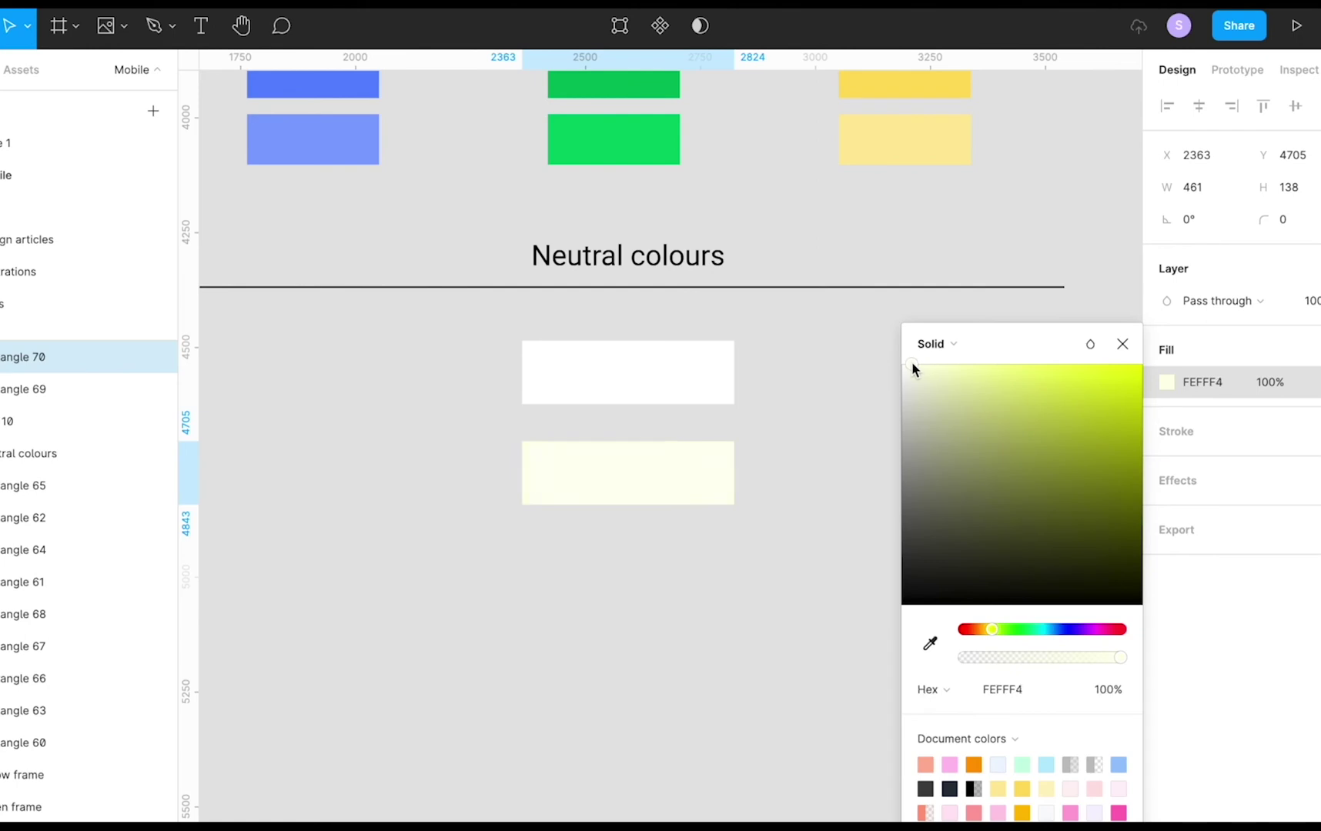
{"action": "left_click", "coordinate": [1122, 343]}
{"action": "left_click", "coordinate": [920, 486]}
Duplicate the pale yellow rectangle below itself and open the copy's fill colour
{"action": "left_click", "coordinate": [687, 485]}
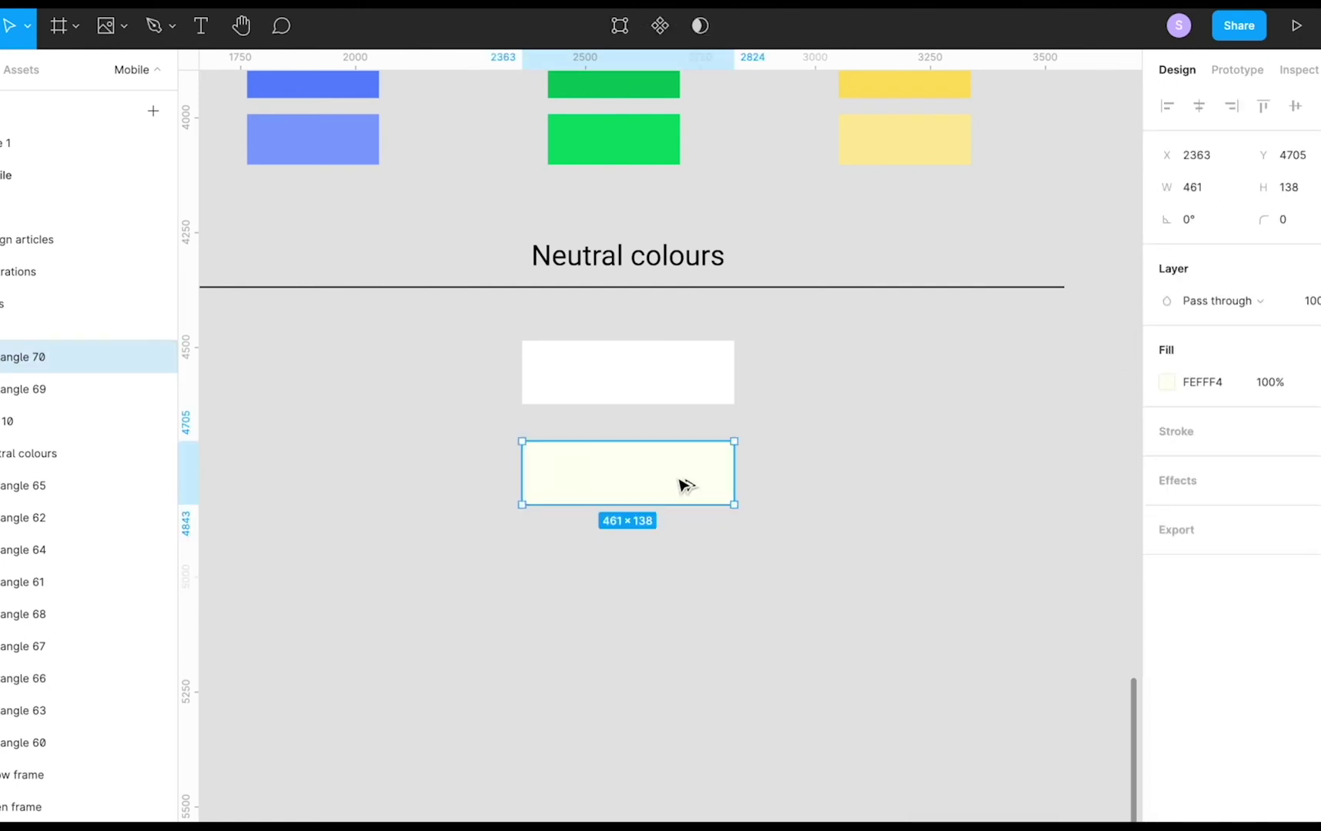
{"action": "left_click_drag", "start_coordinate": [688, 485], "coordinate": [685, 581]}
{"action": "left_click", "coordinate": [1167, 383]}
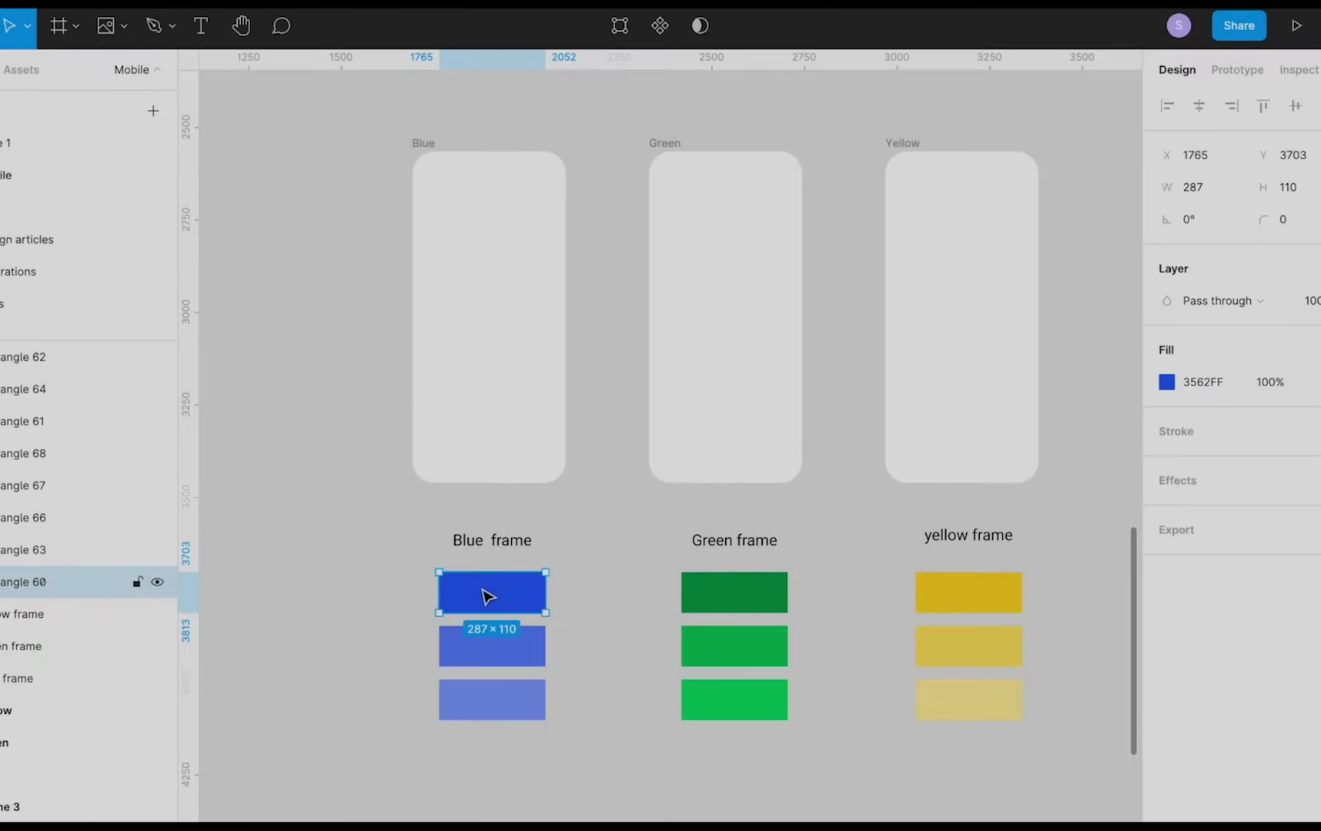
Place a copy of the darkest blue swatch inside the Blue frame
{"action": "left_click_drag", "start_coordinate": [486, 597], "coordinate": [514, 366]}
{"action": "left_click", "coordinate": [342, 360]}
{"action": "scroll", "coordinate": [501, 356], "scroll_direction": "up", "scroll_amount": 1}
{"action": "left_click", "coordinate": [504, 366]}
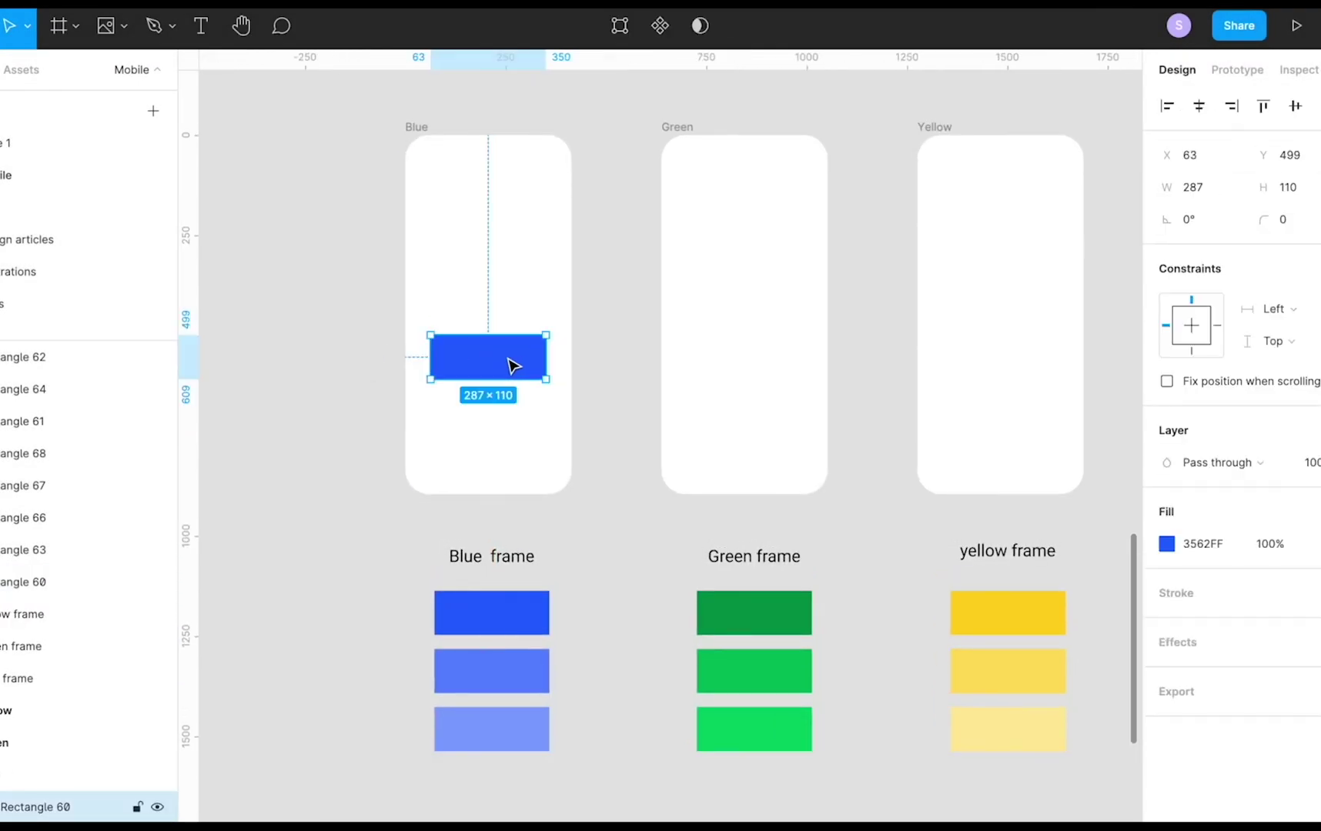
{"action": "left_click", "coordinate": [462, 174]}
{"action": "left_click", "coordinate": [409, 126]}
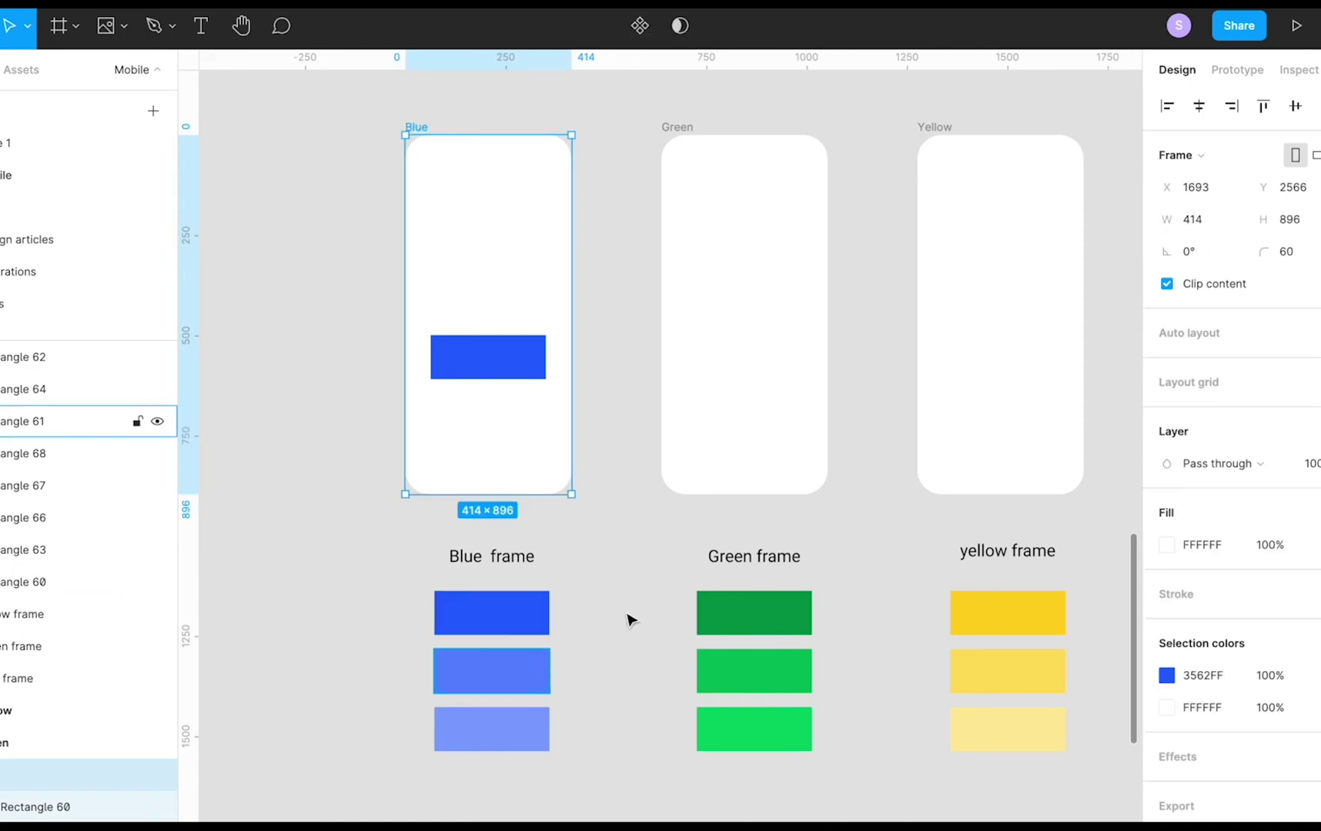
Place copies of the darkest green and yellow swatches inside the Green and Yellow frames, level with the blue one
{"action": "left_click", "coordinate": [754, 616]}
{"action": "left_click_drag", "start_coordinate": [754, 616], "coordinate": [749, 369]}
{"action": "left_click_drag", "start_coordinate": [997, 616], "coordinate": [1003, 360]}
{"action": "left_click", "coordinate": [354, 388]}
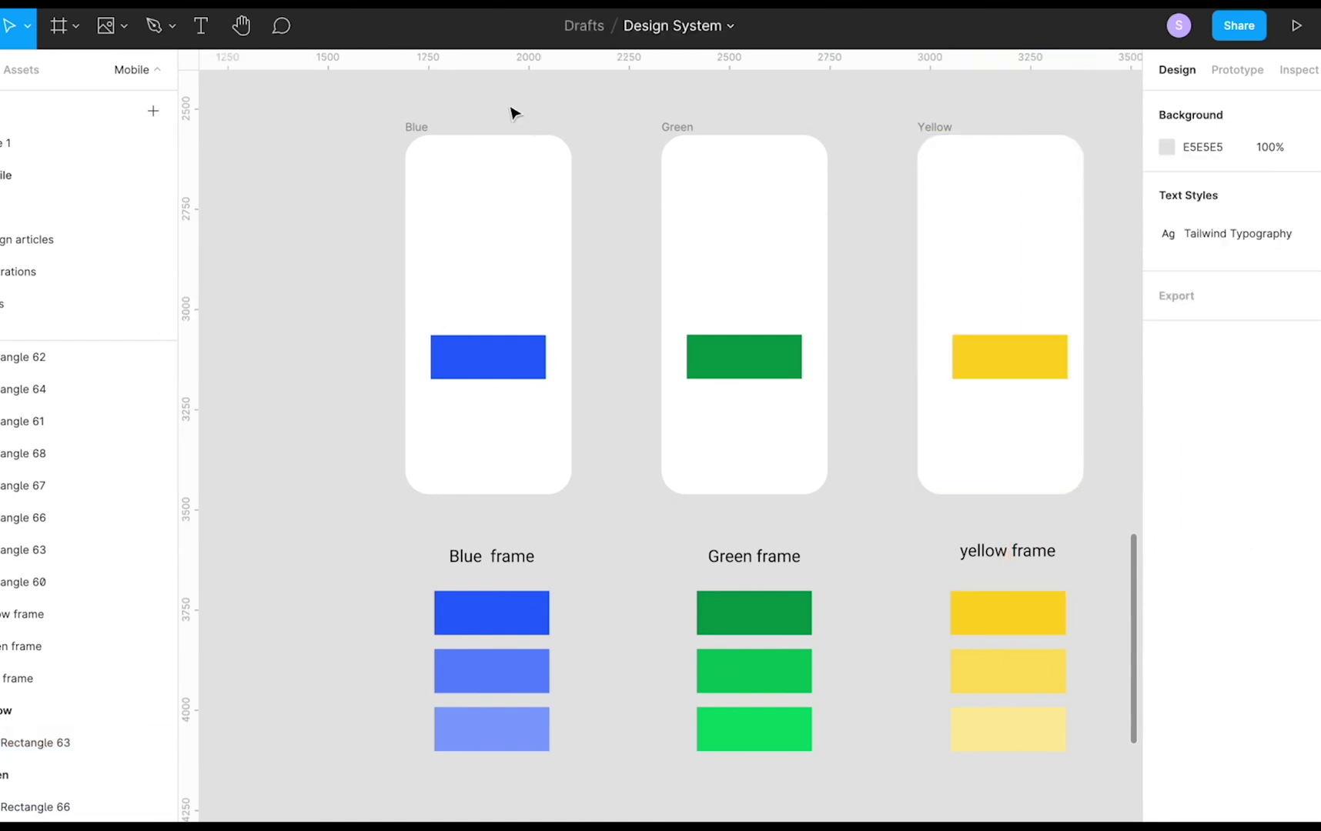
{"action": "left_click", "coordinate": [453, 129]}
{"action": "left_click", "coordinate": [687, 131]}
{"action": "left_click", "coordinate": [941, 130]}
{"action": "left_click", "coordinate": [855, 274]}
{"action": "left_click", "coordinate": [748, 365]}
Round the corners of the blue, green and yellow rectangles inside the frames with a radius of 20
{"action": "left_click", "coordinate": [490, 356]}
{"action": "left_click", "coordinate": [731, 354], "text": "shift"}
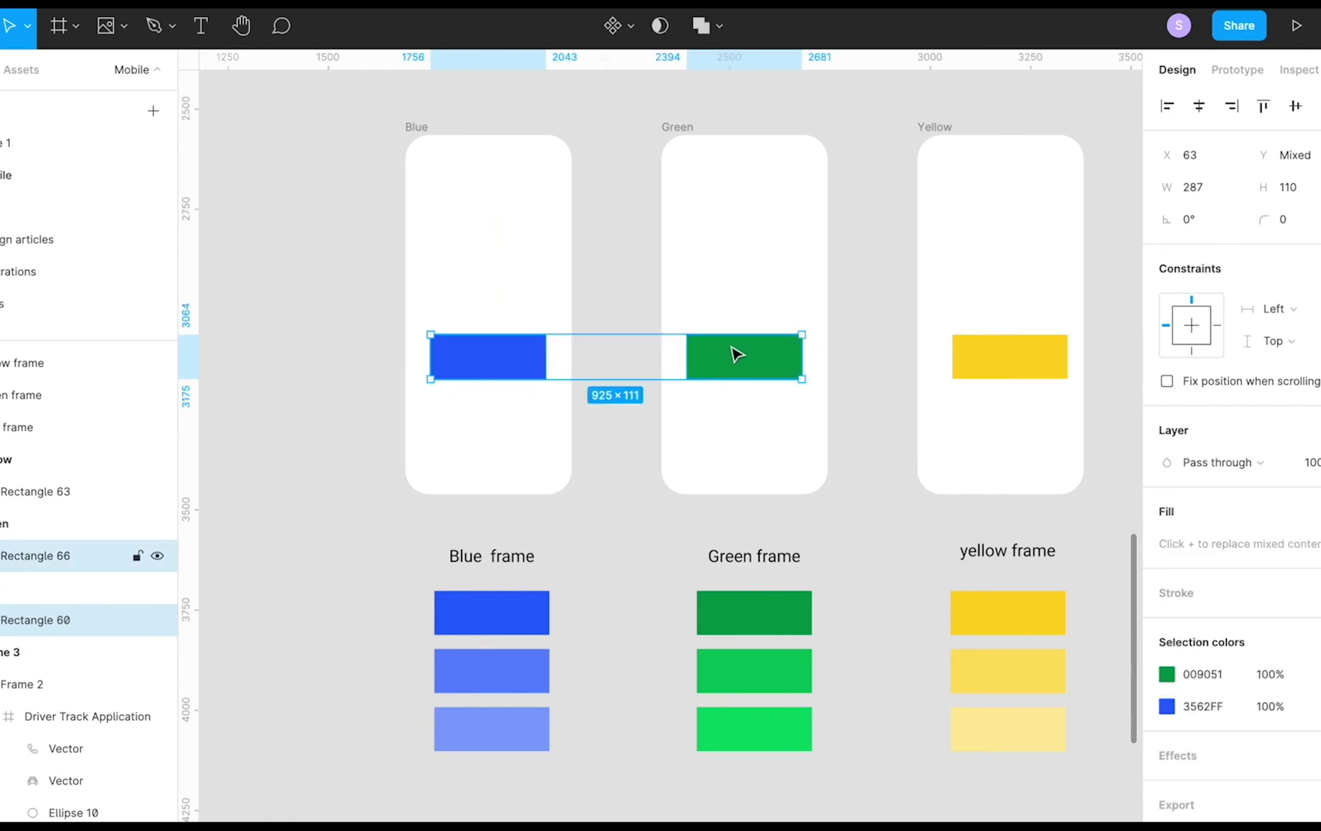
{"action": "left_click", "coordinate": [1024, 352], "text": "shift"}
{"action": "left_click", "coordinate": [1299, 221]}
{"action": "type", "text": "20"}
{"action": "key", "text": "Return"}
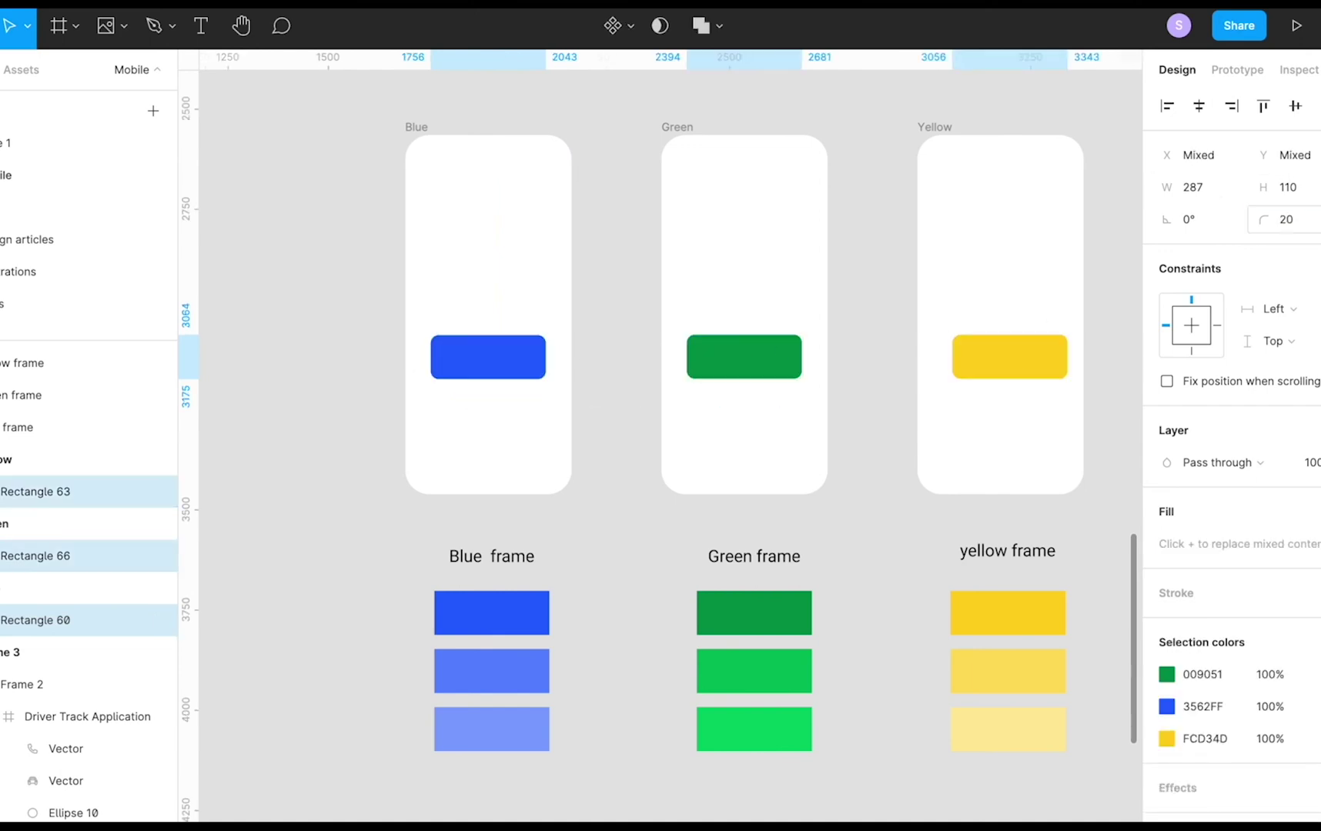
{"action": "left_click", "coordinate": [344, 367]}
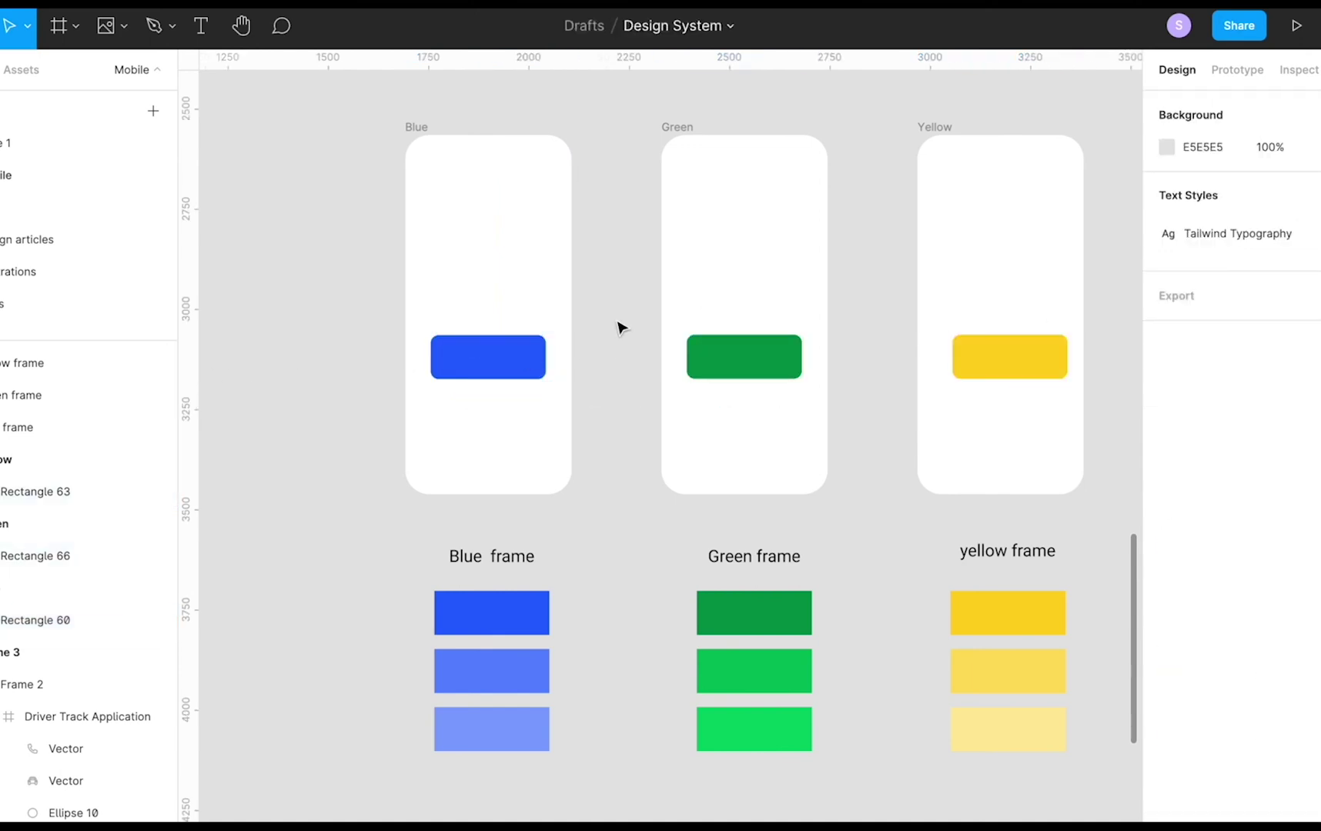
Centre the blue, green and yellow buttons horizontally within their frames
{"action": "left_click", "coordinate": [496, 372]}
{"action": "left_click", "coordinate": [743, 357]}
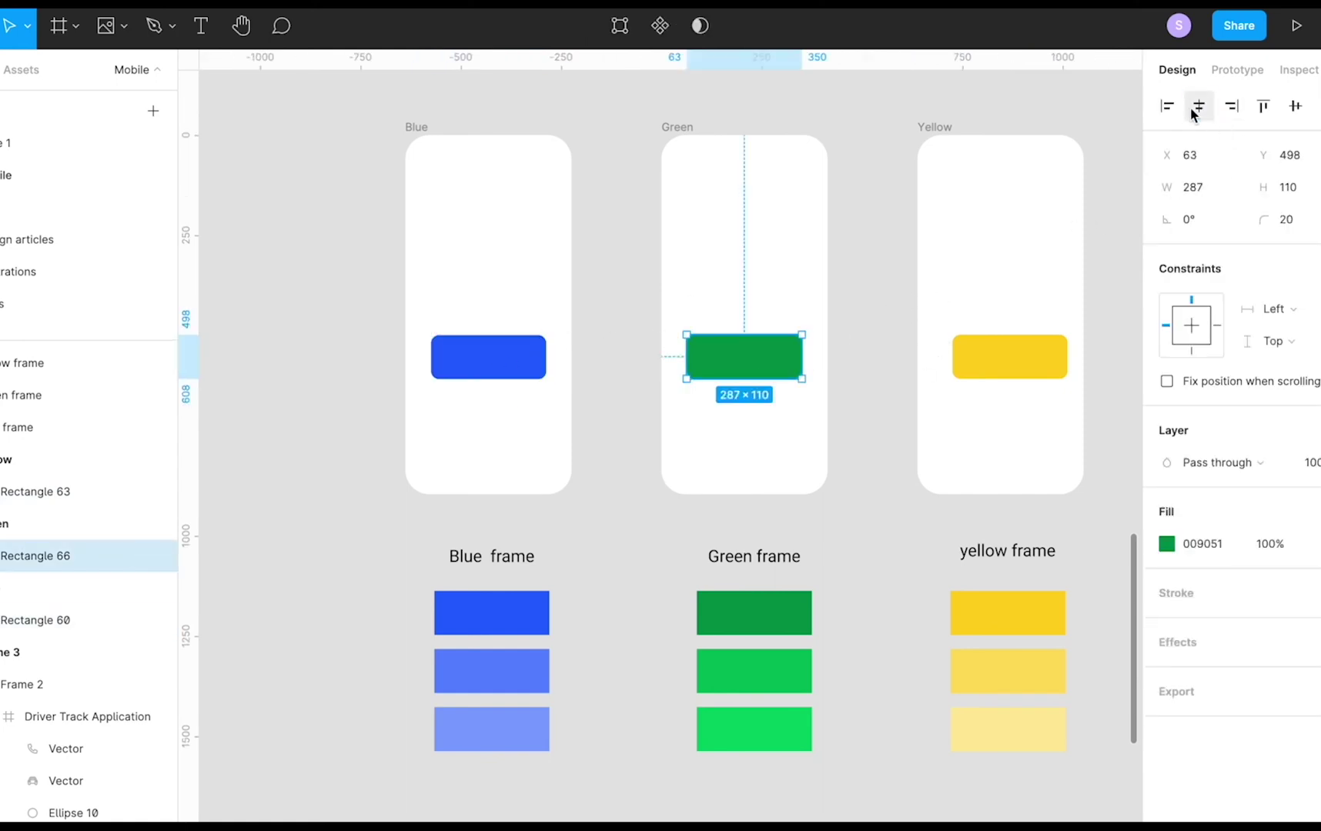
{"action": "left_click", "coordinate": [1012, 362]}
{"action": "left_click", "coordinate": [1199, 107]}
{"action": "left_click", "coordinate": [468, 364]}
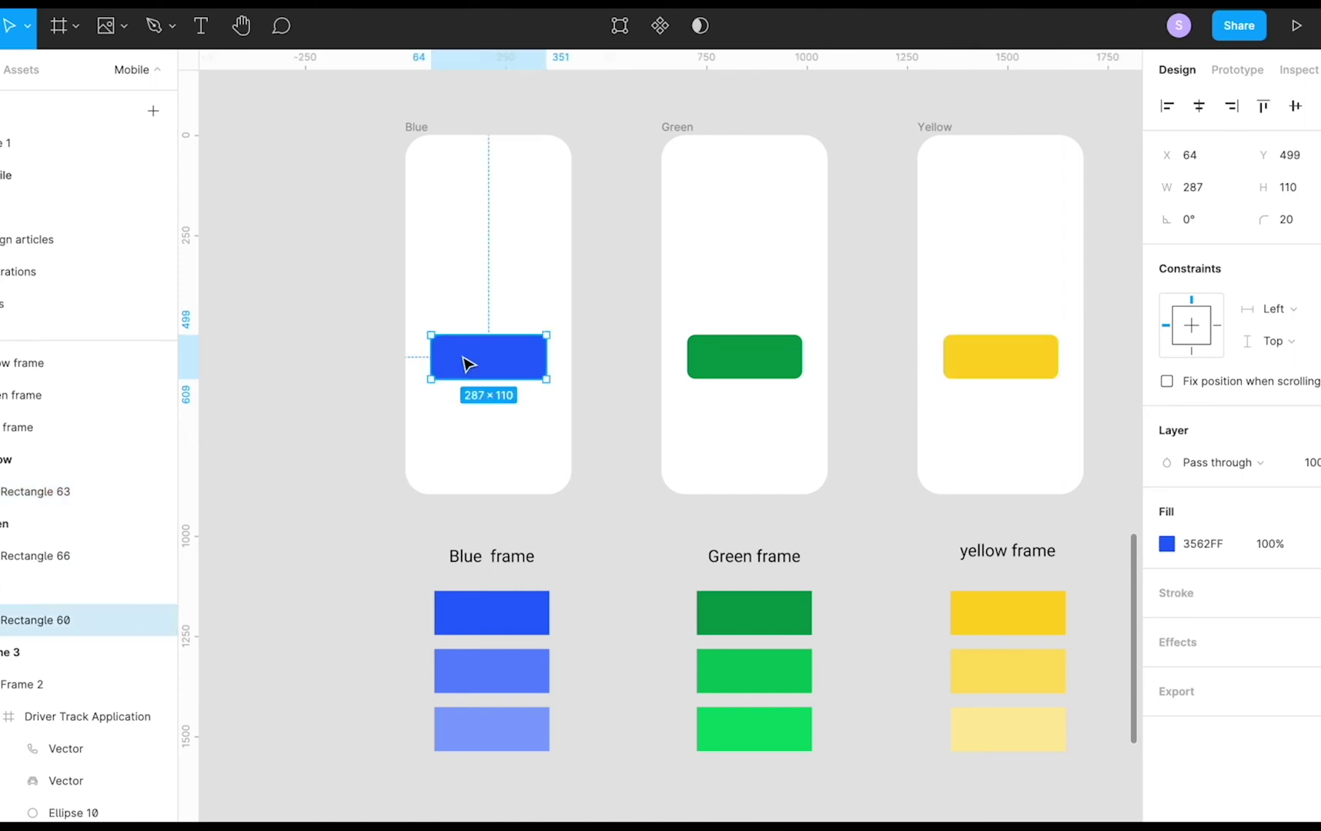
{"action": "left_click", "coordinate": [790, 356], "text": "shift"}
{"action": "left_click", "coordinate": [1005, 365], "text": "shift"}
{"action": "left_click", "coordinate": [758, 254]}
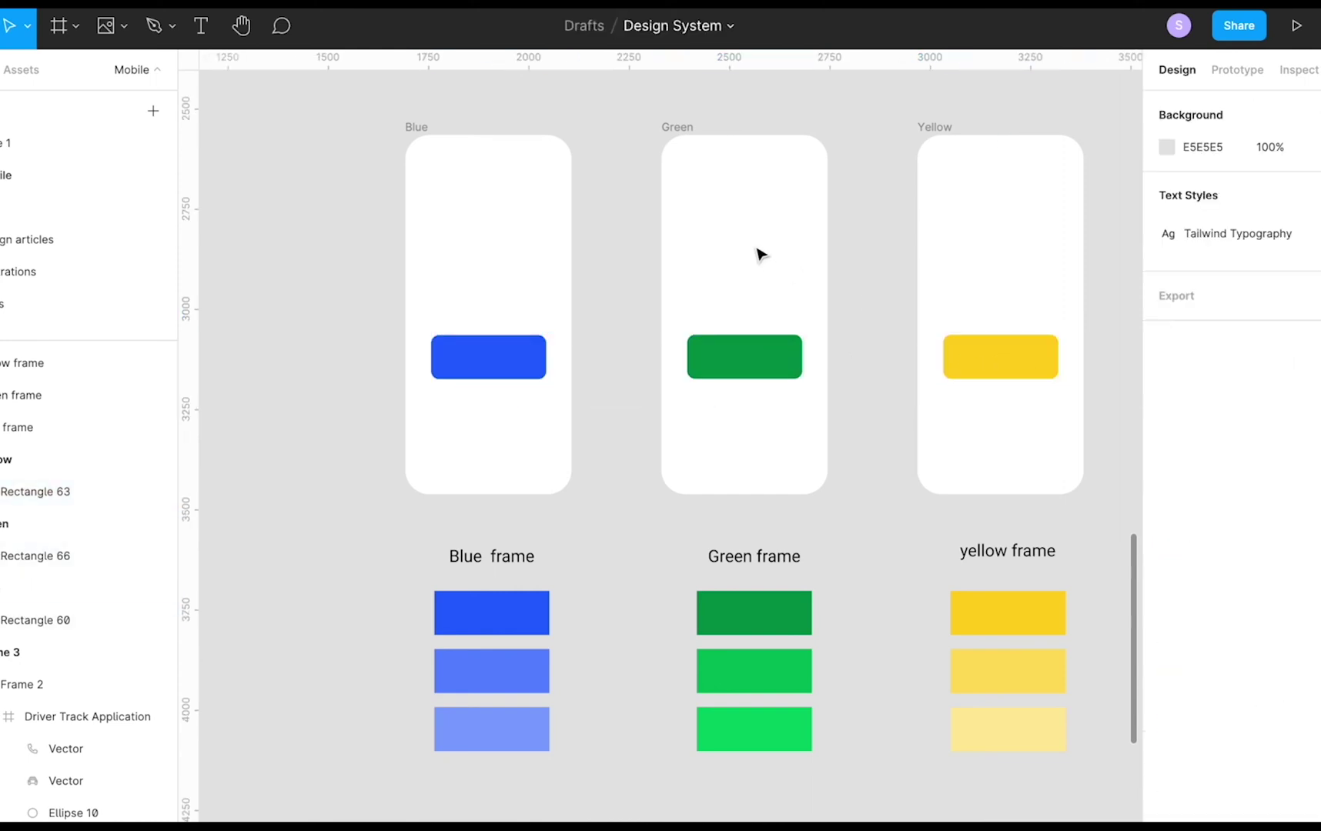
Add the text "Submit" in the Blue frame and centre it on the blue button
{"action": "key", "text": "t"}
{"action": "left_click", "coordinate": [491, 259]}
{"action": "type", "text": "Submit"}
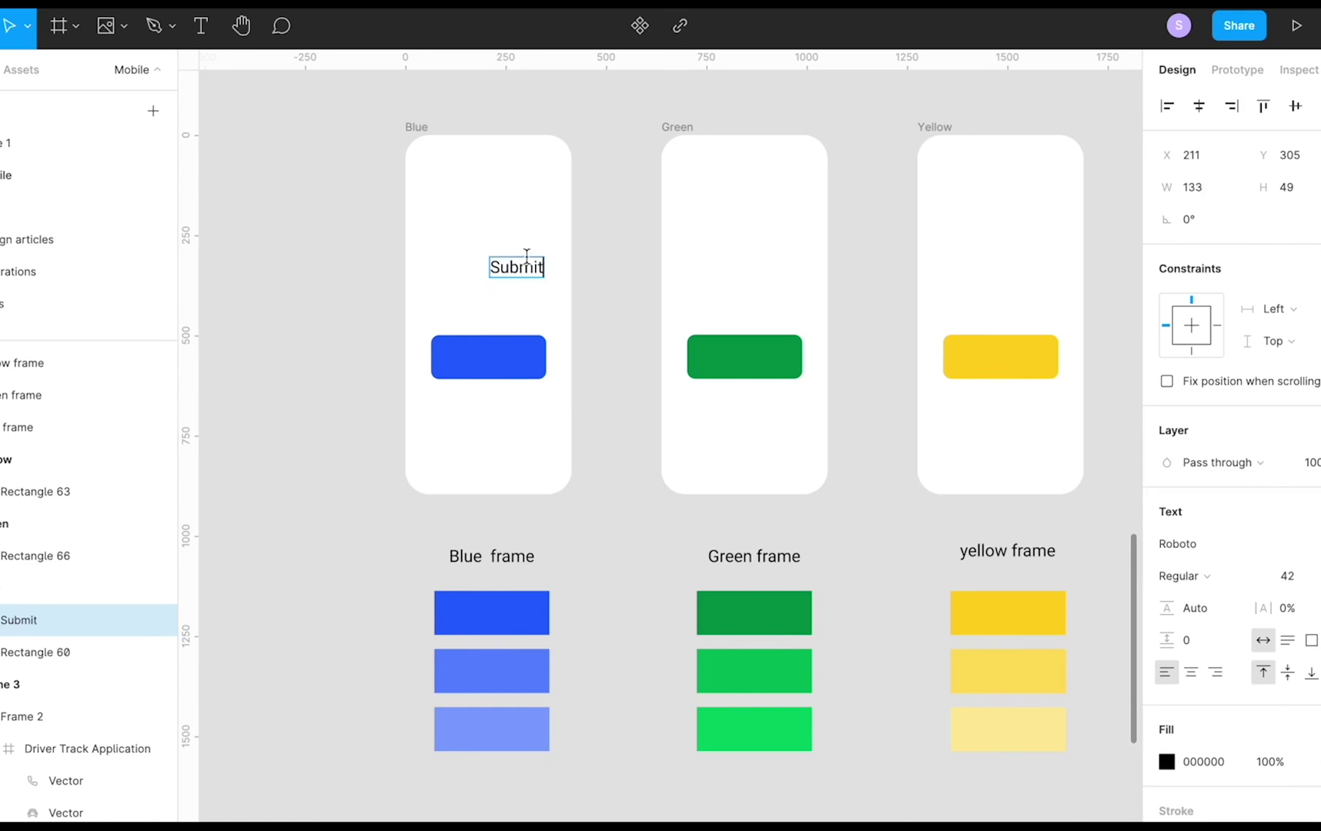
{"action": "key", "text": "Escape"}
{"action": "left_click_drag", "start_coordinate": [524, 277], "coordinate": [753, 356]}
{"action": "left_click", "coordinate": [493, 362]}
{"action": "left_click_drag", "start_coordinate": [493, 362], "coordinate": [734, 362]}
{"action": "key", "text": "ctrl+z"}
{"action": "key", "text": "Escape"}
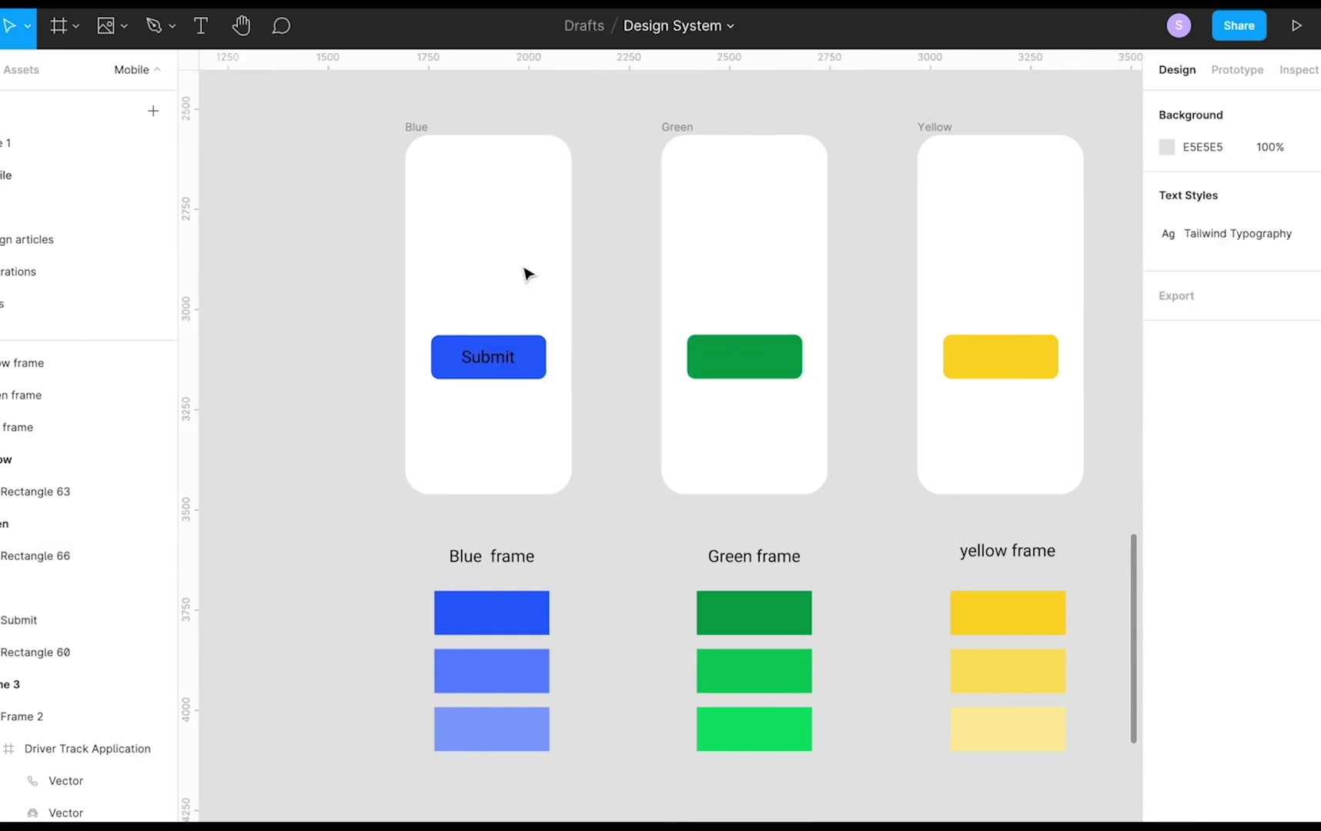
Copy the "Submit" text onto the green and yellow buttons
{"action": "left_click", "coordinate": [490, 360]}
{"action": "left_click_drag", "start_coordinate": [489, 360], "coordinate": [1002, 365], "text": "alt"}
{"action": "left_click", "coordinate": [1001, 289]}
{"action": "left_click", "coordinate": [708, 369]}
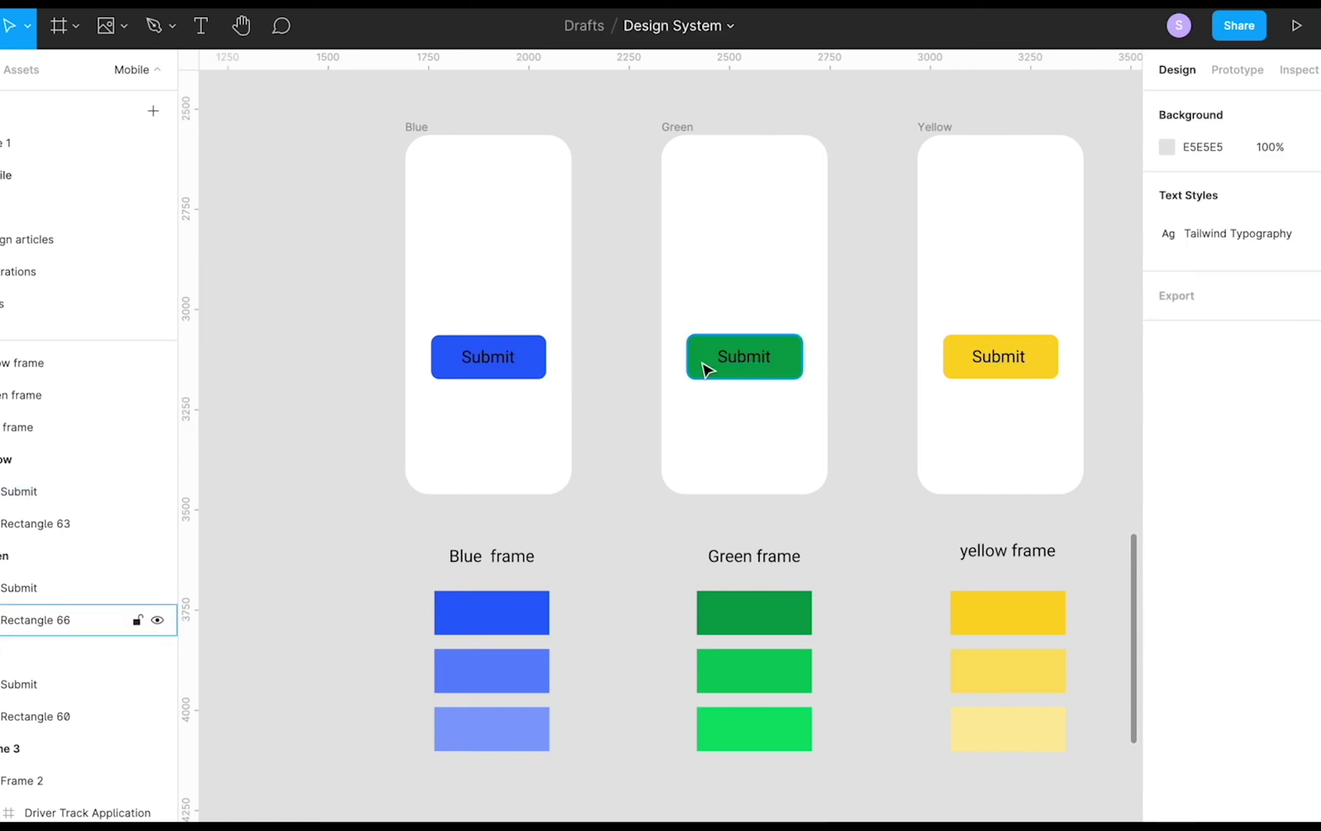
Turn the green button and its "Submit" text into a component and centre it vertically in the Green frame
{"action": "scroll", "coordinate": [707, 369], "scroll_direction": "up", "scroll_amount": 2}
{"action": "left_click_drag", "start_coordinate": [690, 310], "coordinate": [798, 389]}
{"action": "key", "text": "ctrl+alt+k"}
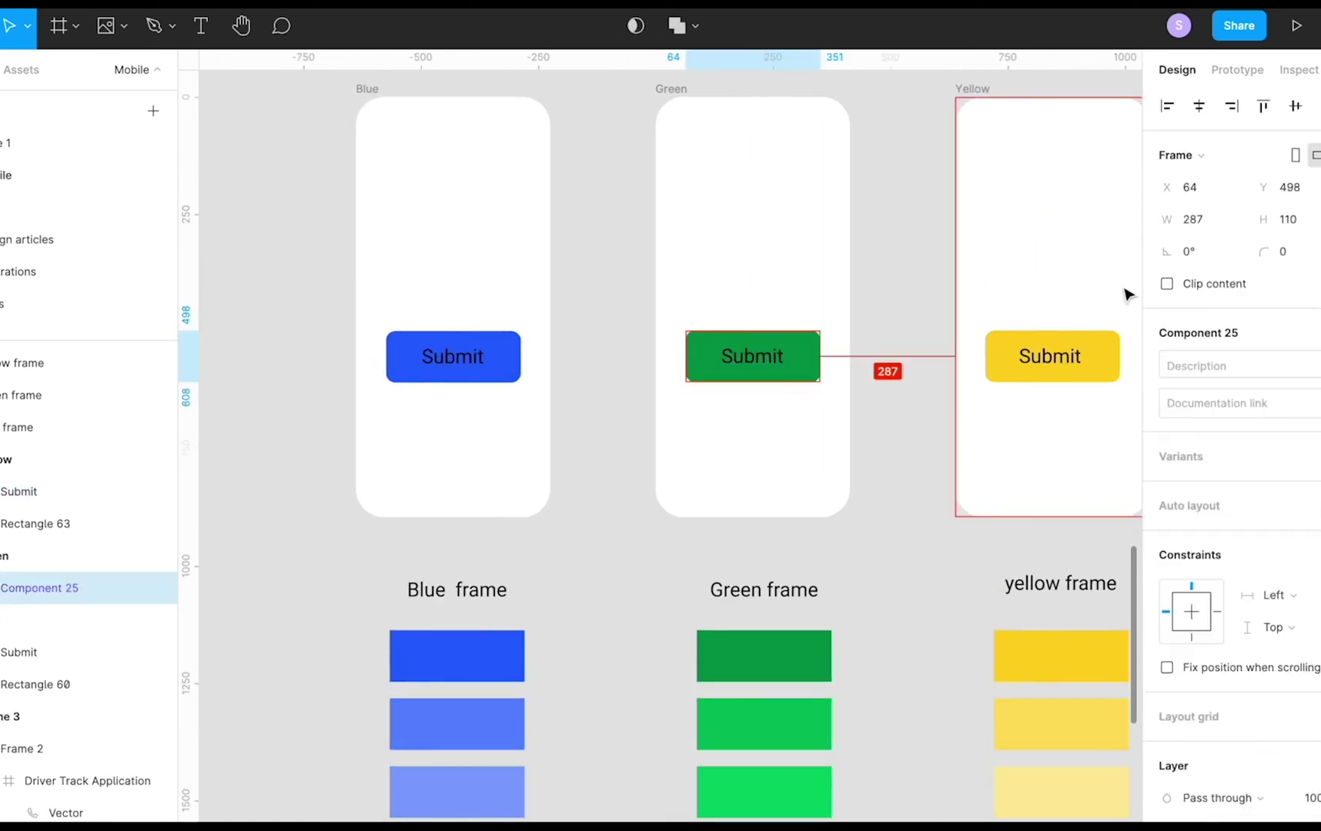
{"action": "left_click", "coordinate": [1296, 107]}
Make a component from the blue button and its "Submit" text, centred vertically in the Blue frame
{"action": "left_click_drag", "start_coordinate": [381, 315], "coordinate": [548, 383]}
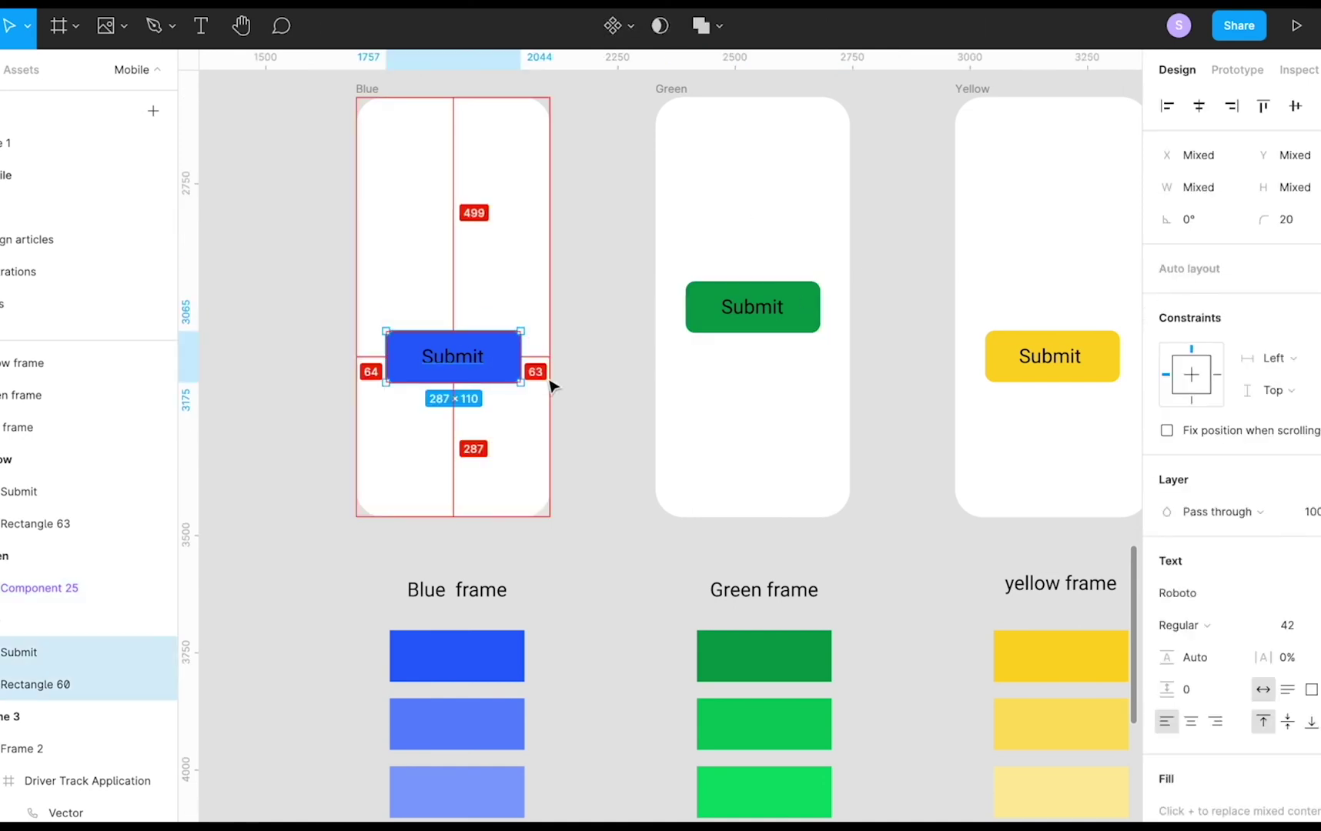
{"action": "key", "text": "ctrl+alt+k"}
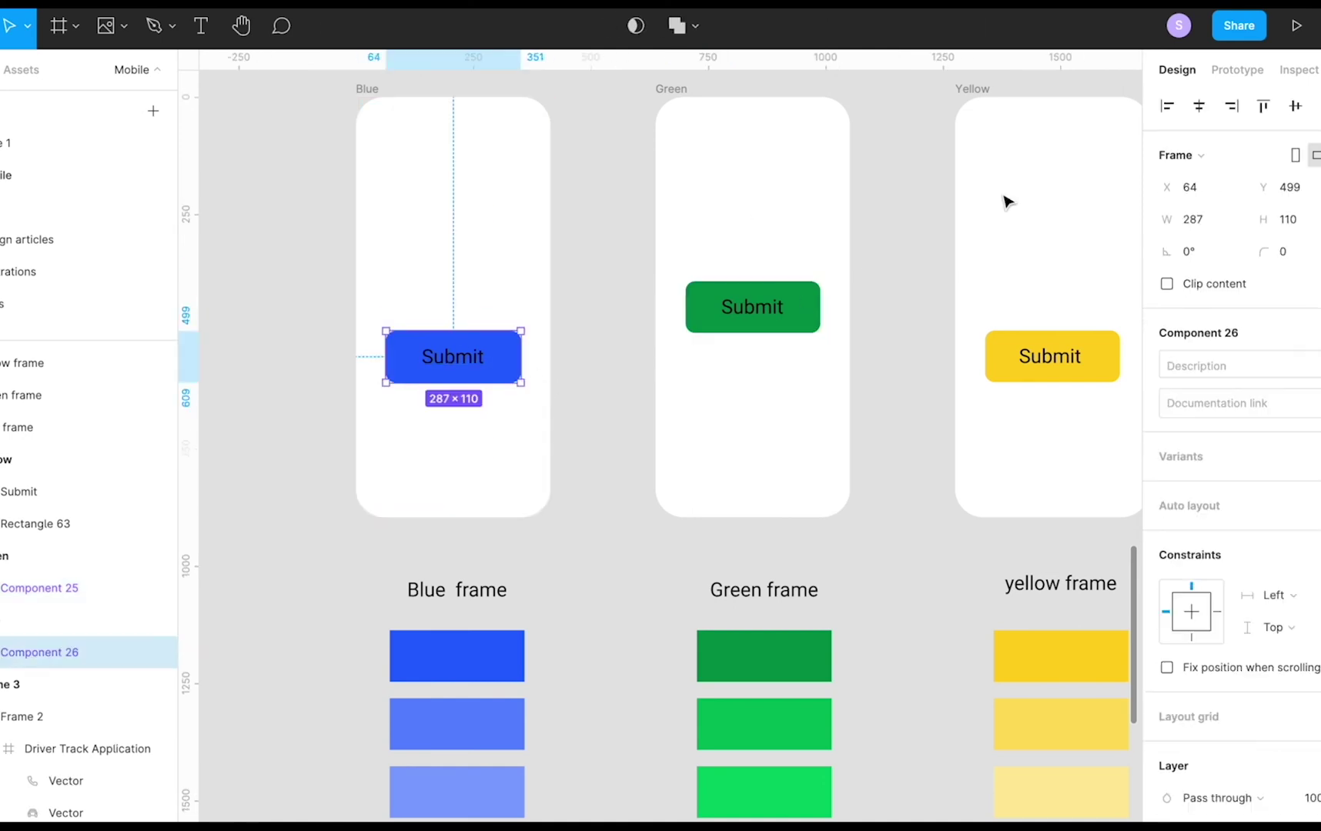
{"action": "left_click", "coordinate": [1296, 106]}
Convert the yellow button and its "Submit" text into a component and centre it vertically in the Yellow frame
{"action": "left_click_drag", "start_coordinate": [1002, 319], "coordinate": [1070, 383]}
{"action": "key", "text": "ctrl+alt+j"}
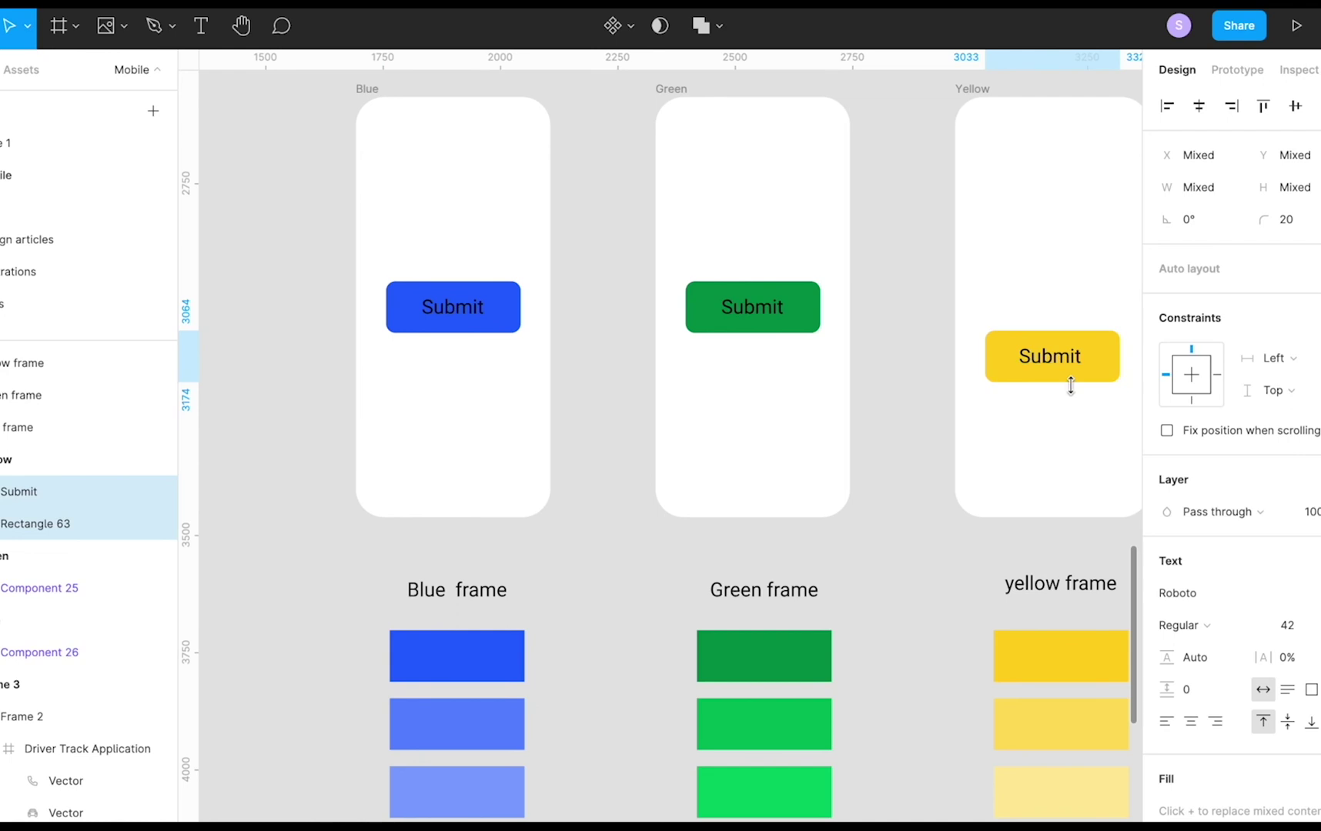
{"action": "key", "text": "ctrl+alt+k"}
{"action": "left_click", "coordinate": [1035, 300]}
{"action": "left_click", "coordinate": [1081, 369]}
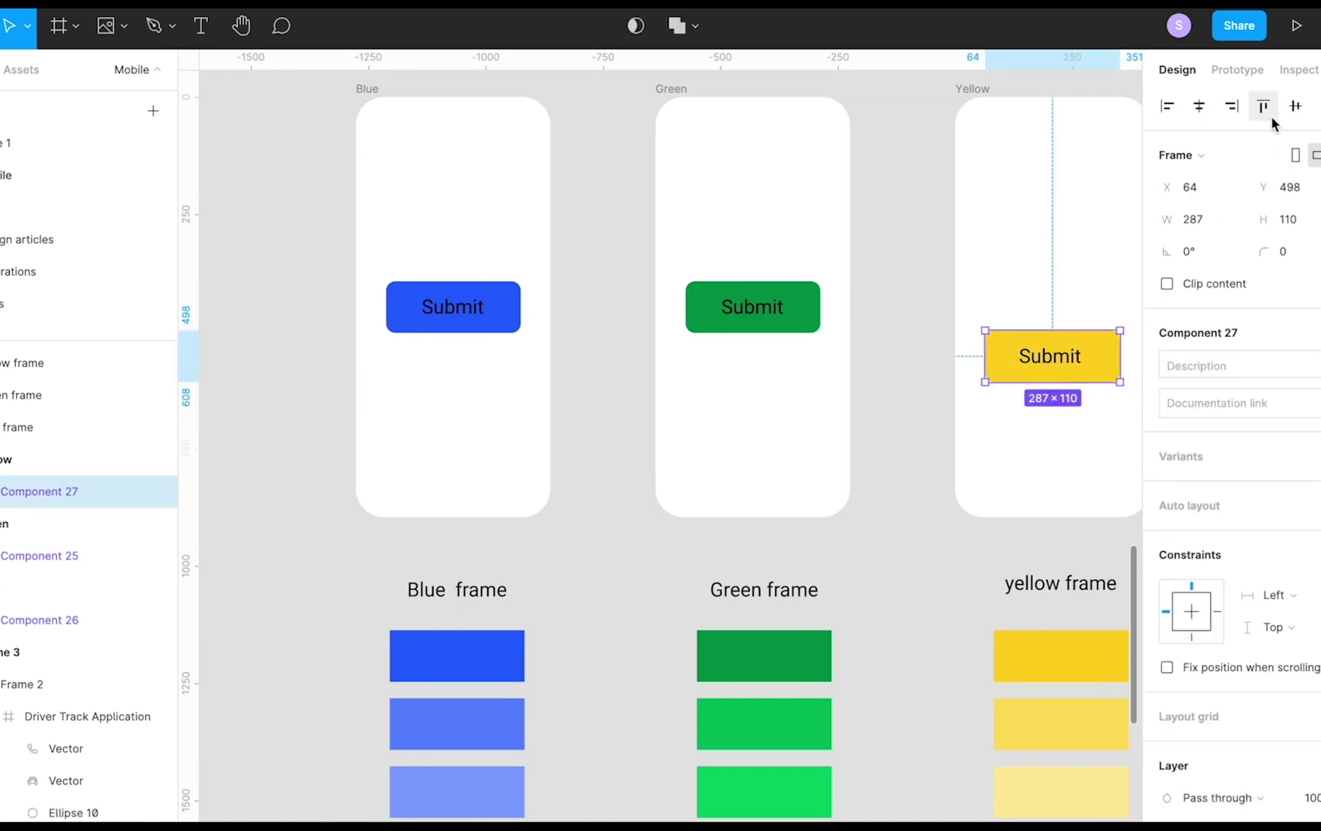
{"action": "left_click", "coordinate": [1296, 109]}
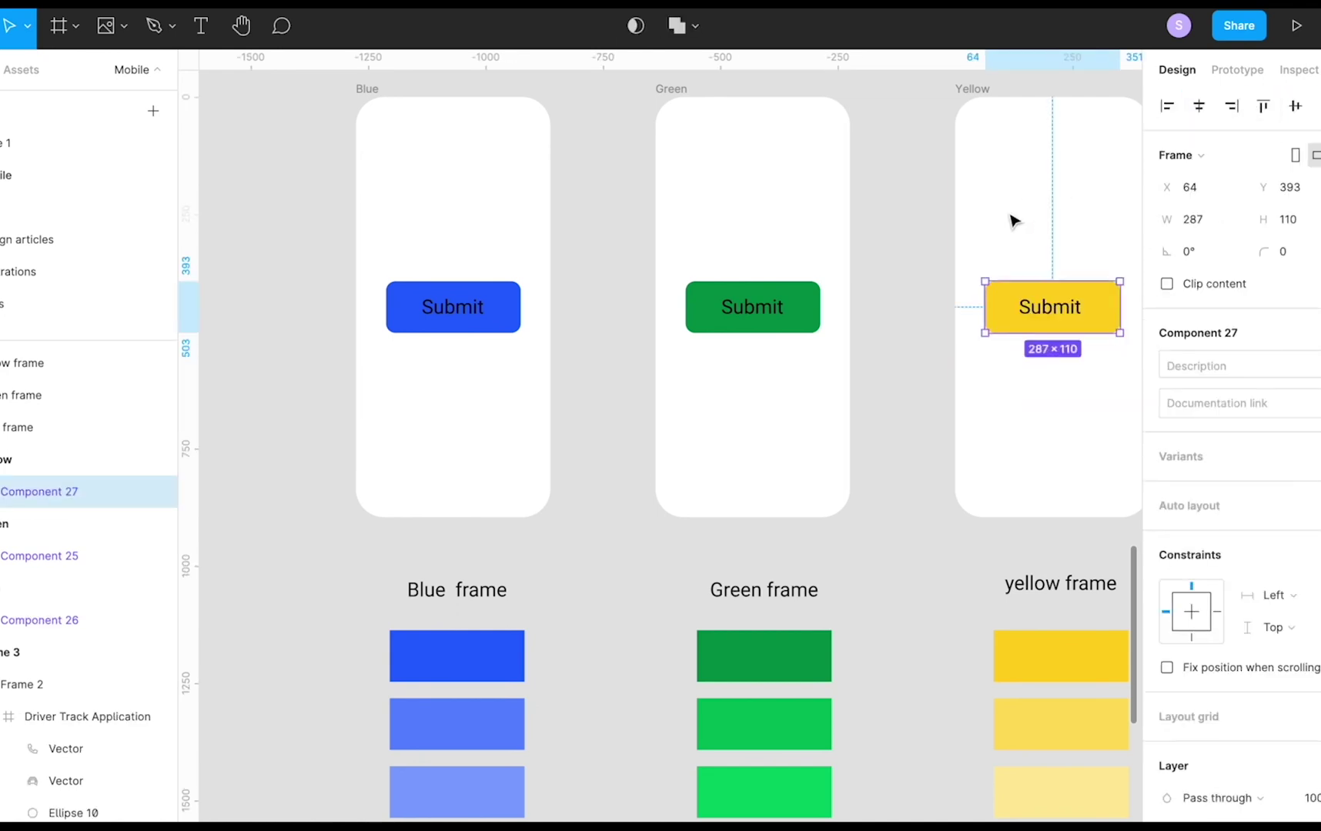
{"action": "left_click", "coordinate": [968, 406]}
{"action": "scroll", "coordinate": [872, 407], "scroll_direction": "right", "scroll_amount": 2}
{"action": "left_click_drag", "start_coordinate": [252, 224], "coordinate": [952, 393]}
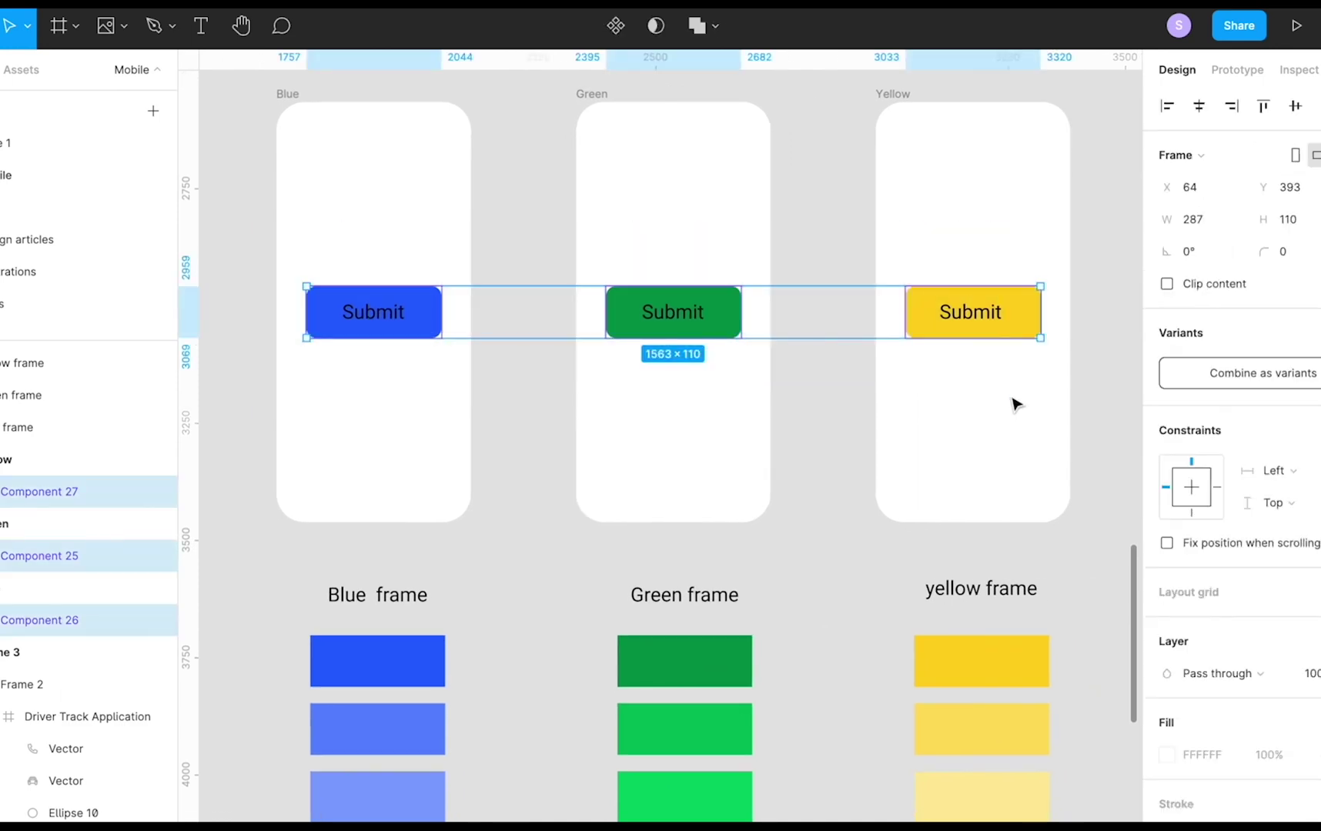
{"action": "scroll", "coordinate": [528, 402], "scroll_direction": "left", "scroll_amount": 2}
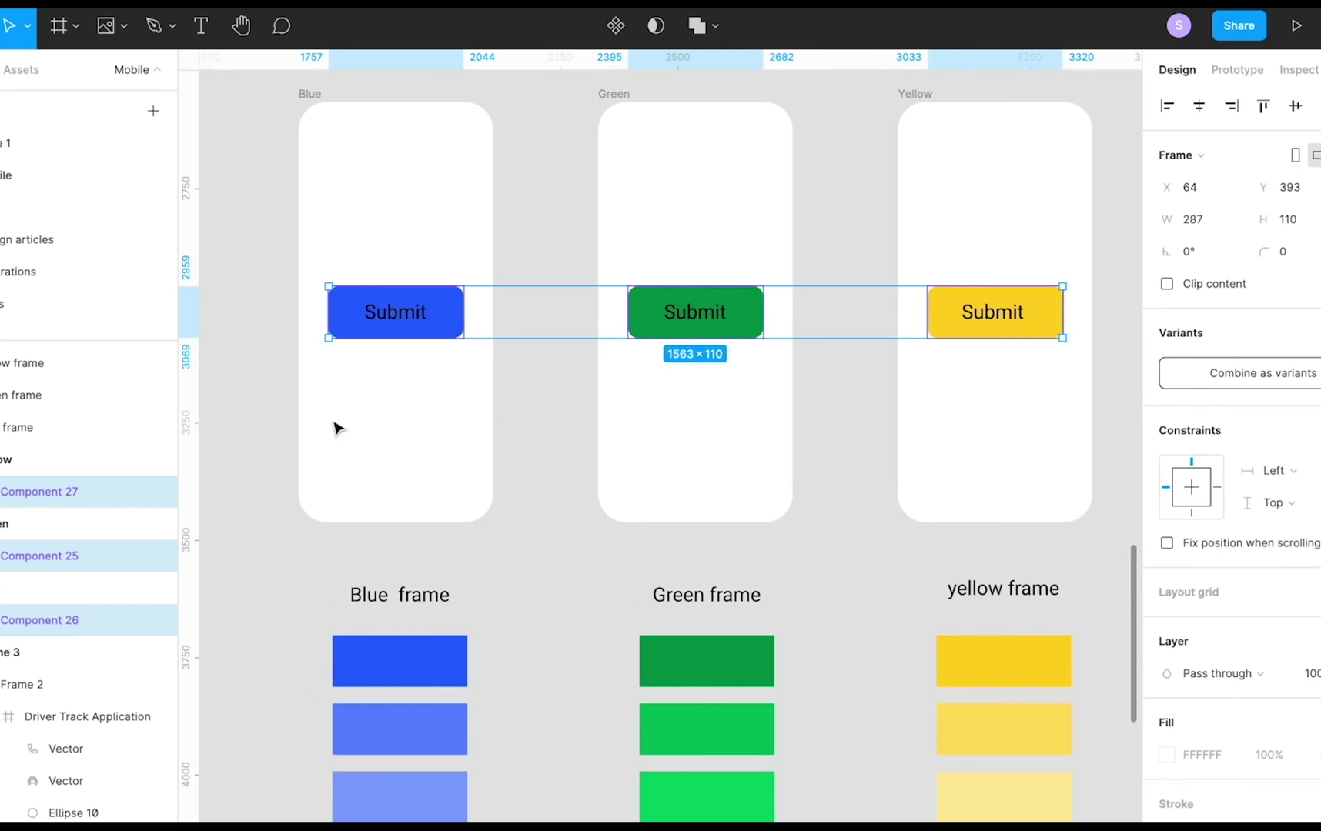
{"action": "left_click", "coordinate": [241, 420]}
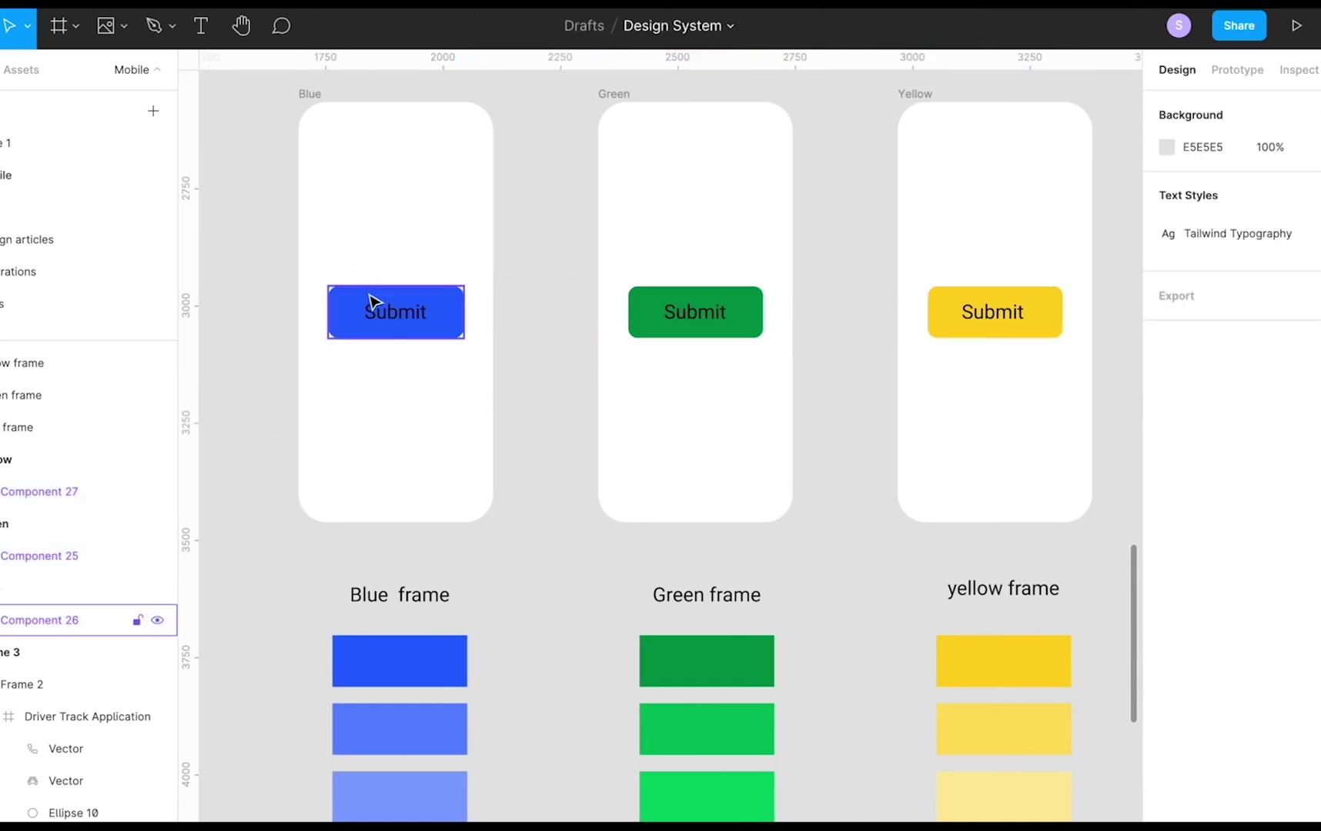
Draw a circle in the upper-right area of the Blue frame and set its width and height to 50
{"action": "scroll", "coordinate": [370, 304], "scroll_direction": "up", "scroll_amount": 1}
{"action": "scroll", "coordinate": [370, 304], "scroll_direction": "left", "scroll_amount": 1}
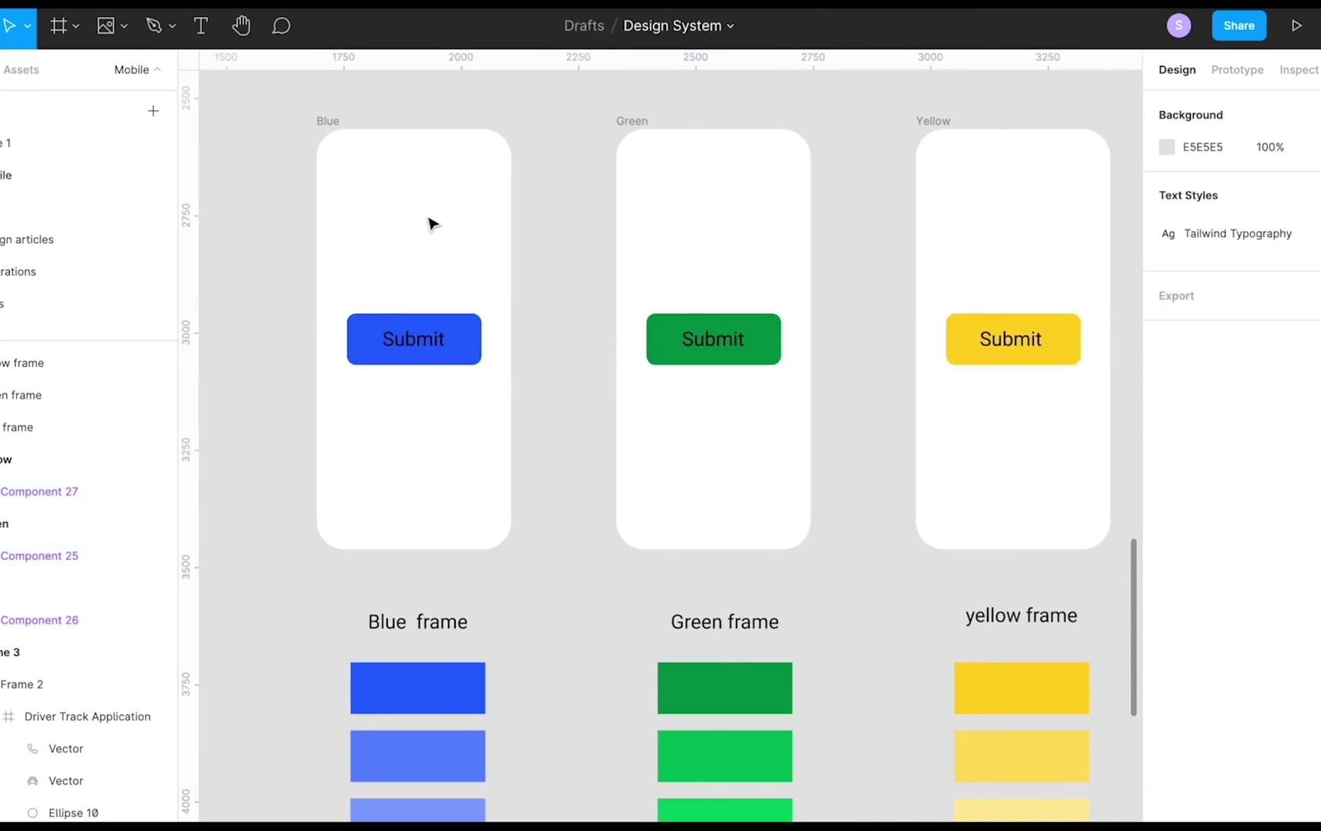
{"action": "key", "text": "o"}
{"action": "mouse_move", "coordinate": [414, 193]}
{"action": "left_mouse_down"}
{"action": "mouse_move", "coordinate": [468, 246]}
{"action": "mouse_move", "coordinate": [484, 175]}
{"action": "mouse_move", "coordinate": [476, 188]}
{"action": "left_mouse_up"}
{"action": "left_click", "coordinate": [1204, 193]}
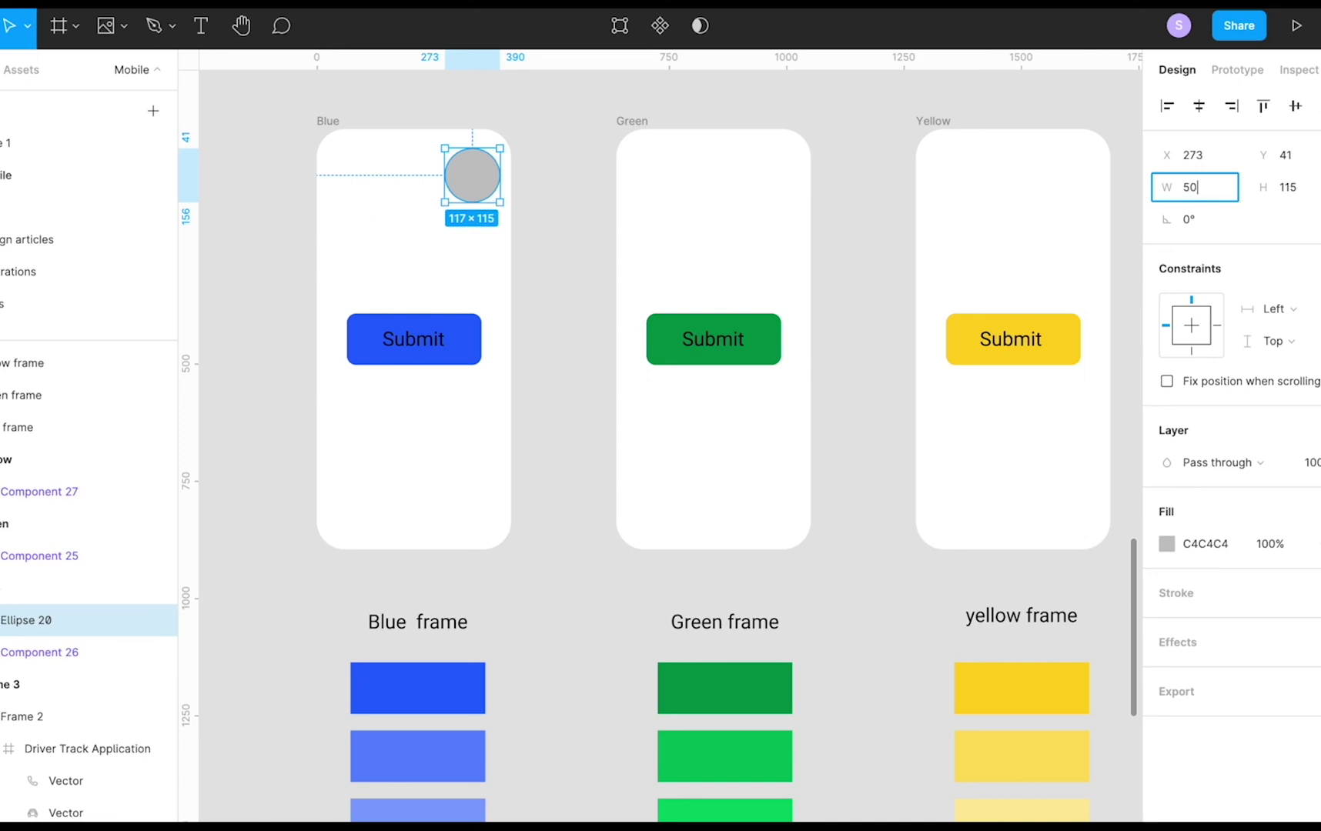
{"action": "left_click", "coordinate": [1305, 193]}
{"action": "type", "text": "50"}
{"action": "key", "text": "Return"}
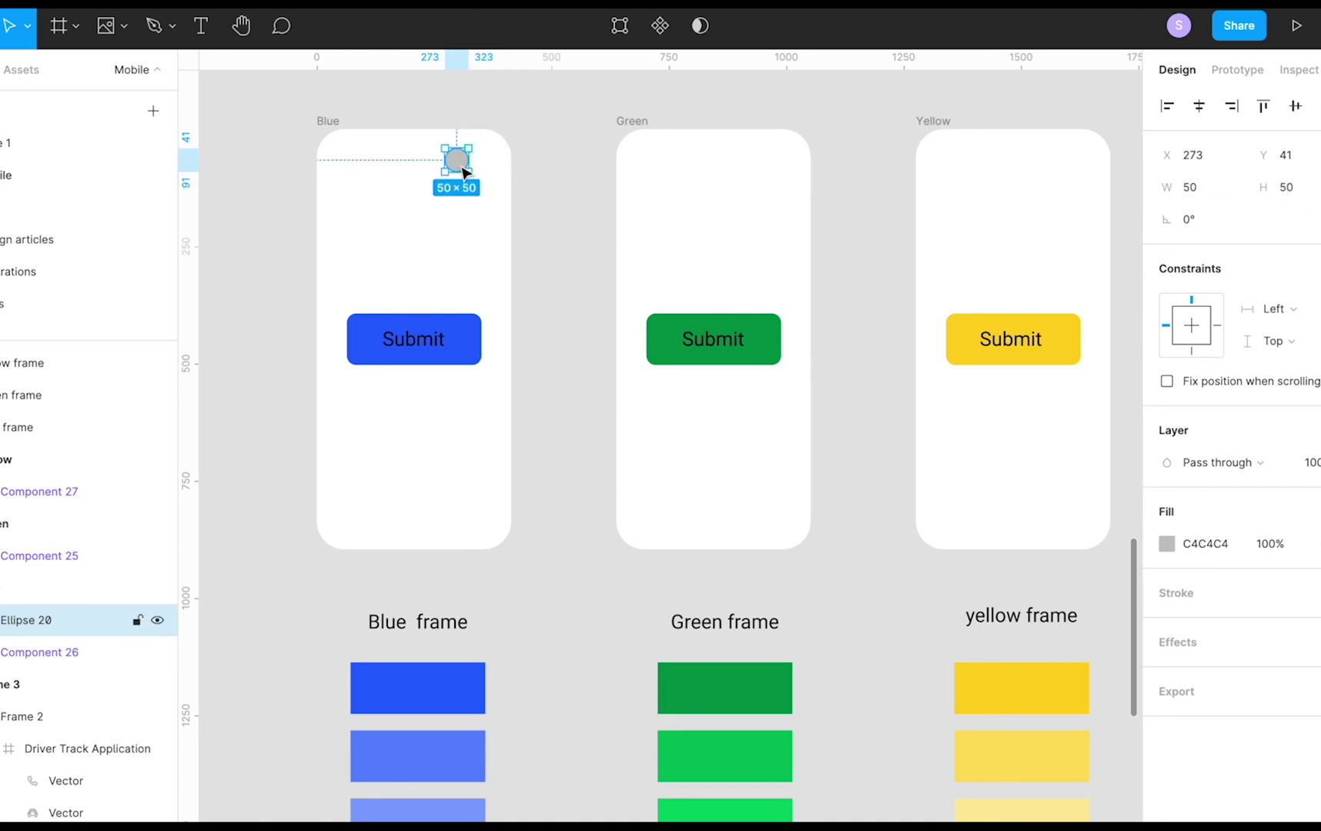
Move the circle closer to the Blue frame's upper-right corner and resize it to 60 × 60
{"action": "scroll", "coordinate": [464, 171], "scroll_direction": "up", "scroll_amount": 3}
{"action": "left_click_drag", "start_coordinate": [457, 165], "coordinate": [493, 167]}
{"action": "left_click", "coordinate": [1194, 191]}
{"action": "type", "text": "60"}
{"action": "left_click", "coordinate": [1307, 187]}
{"action": "type", "text": "60"}
{"action": "key", "text": "Return"}
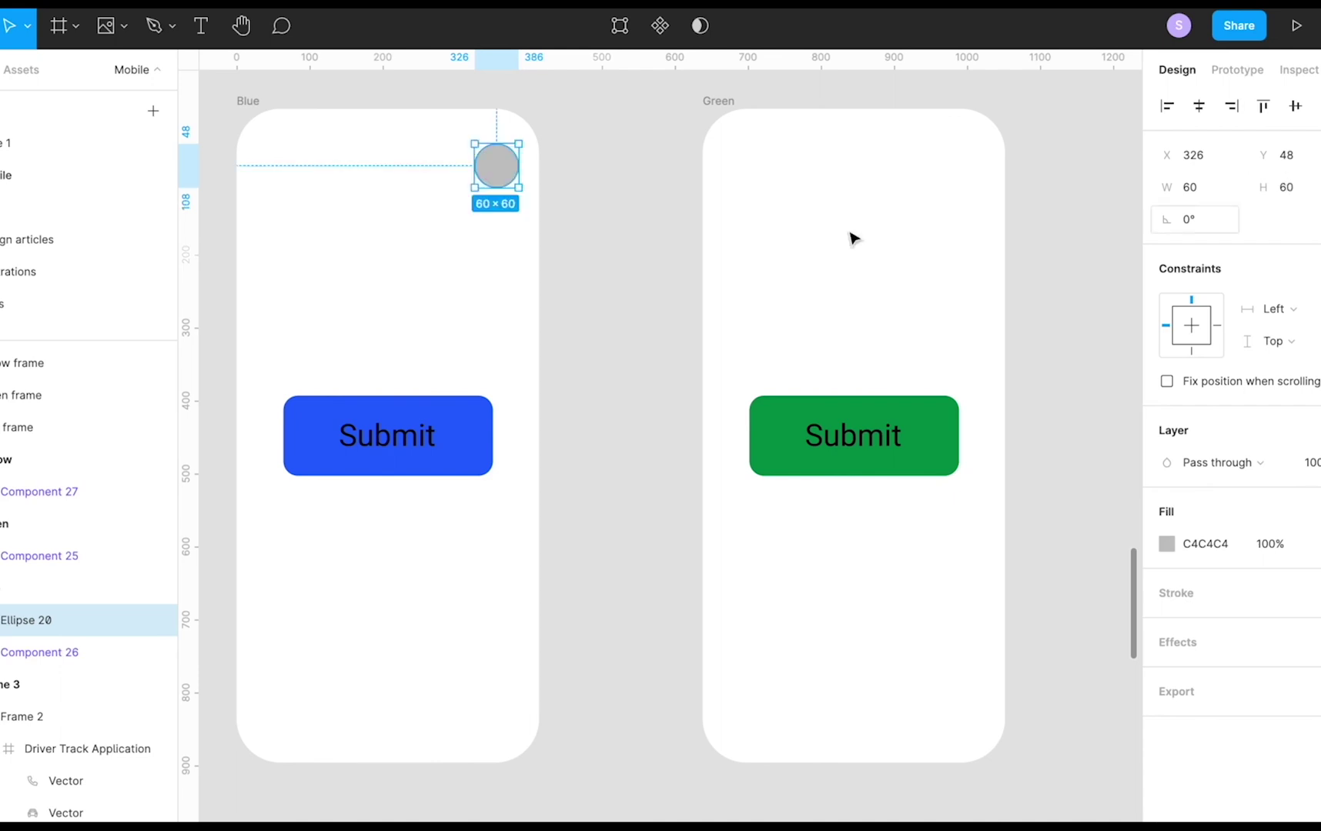
Copy the 60 × 60 circle into the upper-right corners of the Green and Yellow frames
{"action": "left_click_drag", "start_coordinate": [497, 171], "coordinate": [967, 167]}
{"action": "scroll", "coordinate": [967, 168], "scroll_direction": "right", "scroll_amount": 5}
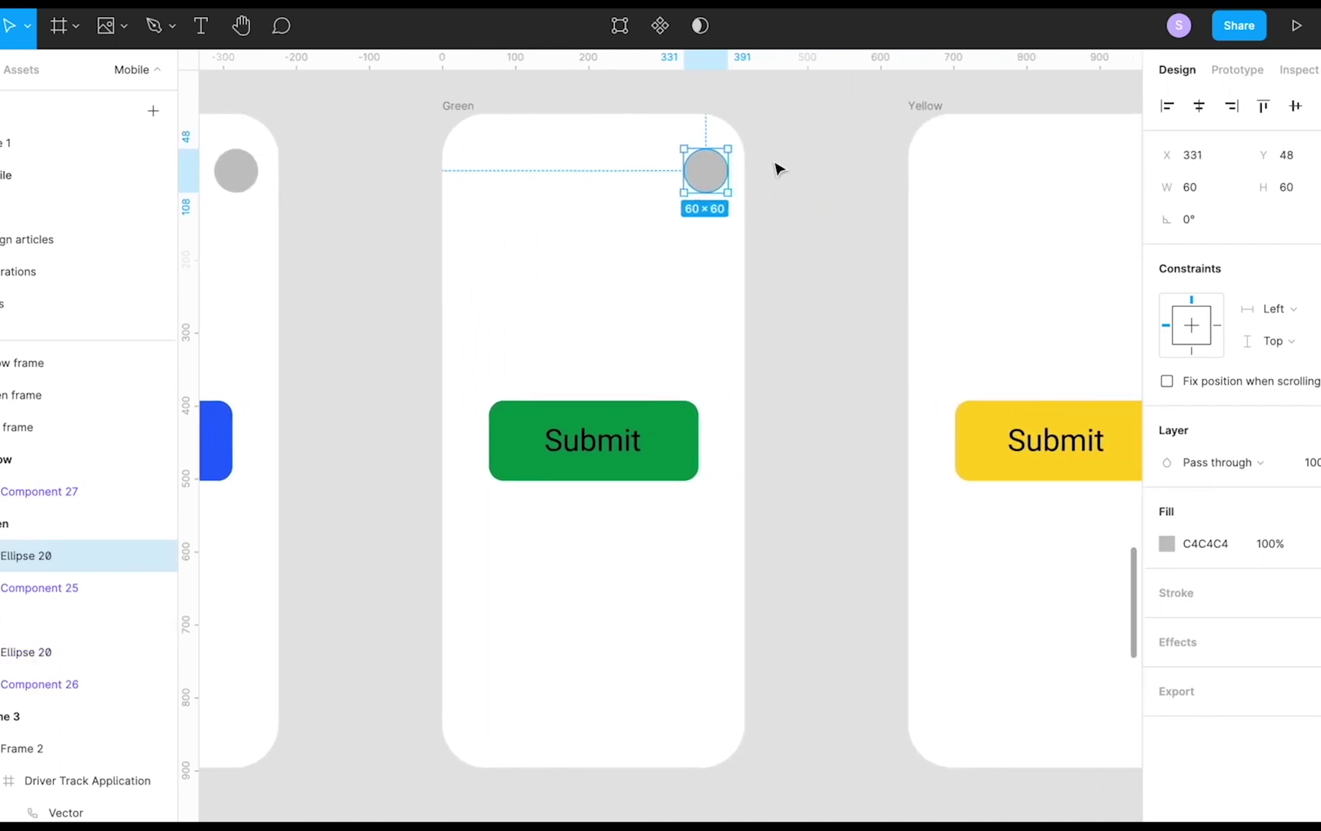
{"action": "scroll", "coordinate": [733, 171], "scroll_direction": "down", "scroll_amount": 2}
{"action": "left_click_drag", "start_coordinate": [733, 171], "coordinate": [1043, 162]}
{"action": "left_click", "coordinate": [799, 215]}
Fill the circle in the Blue frame with the lightest blue swatch's colour, 87A1FF
{"action": "left_click", "coordinate": [403, 167]}
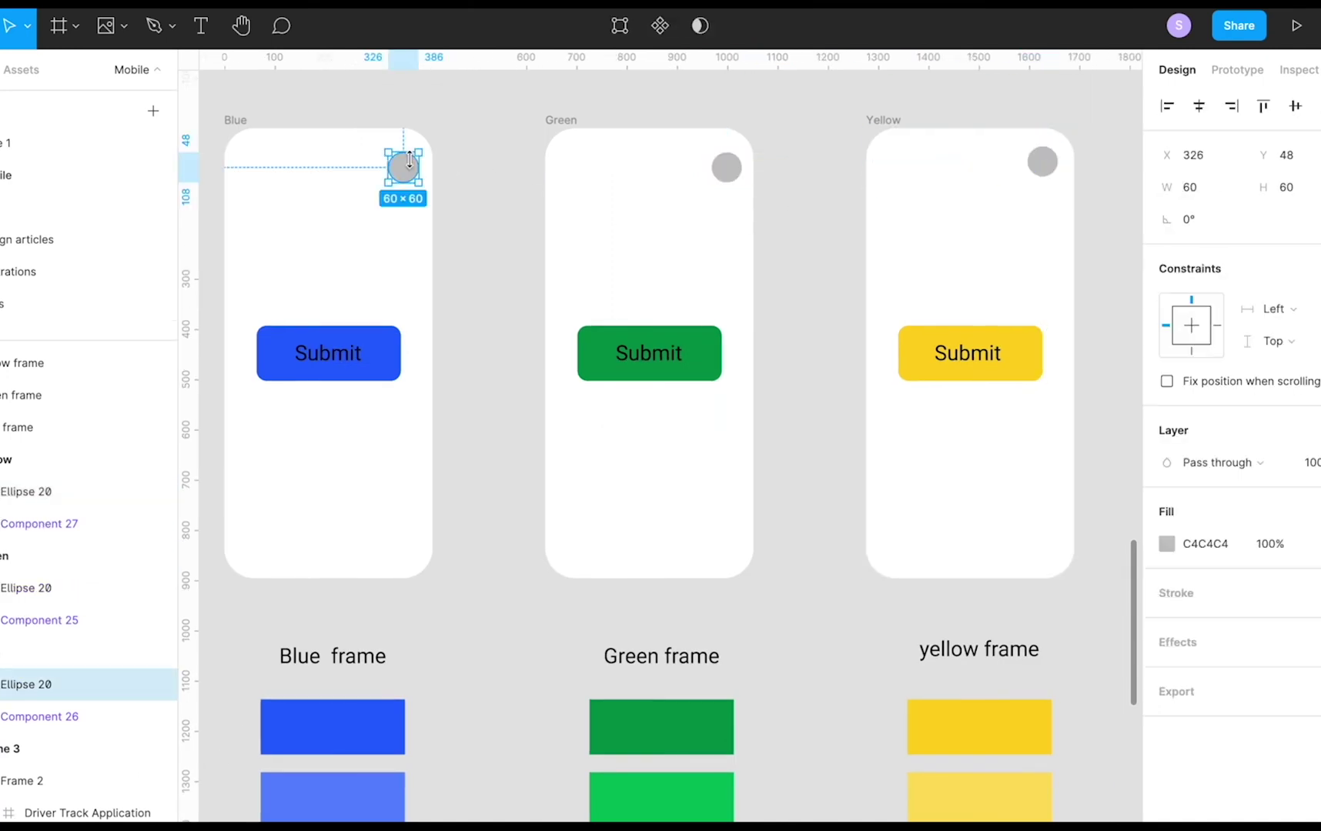
{"action": "scroll", "coordinate": [404, 168], "scroll_direction": "up", "scroll_amount": 3}
{"action": "scroll", "coordinate": [408, 185], "scroll_direction": "down", "scroll_amount": 5}
{"action": "left_click", "coordinate": [362, 662]}
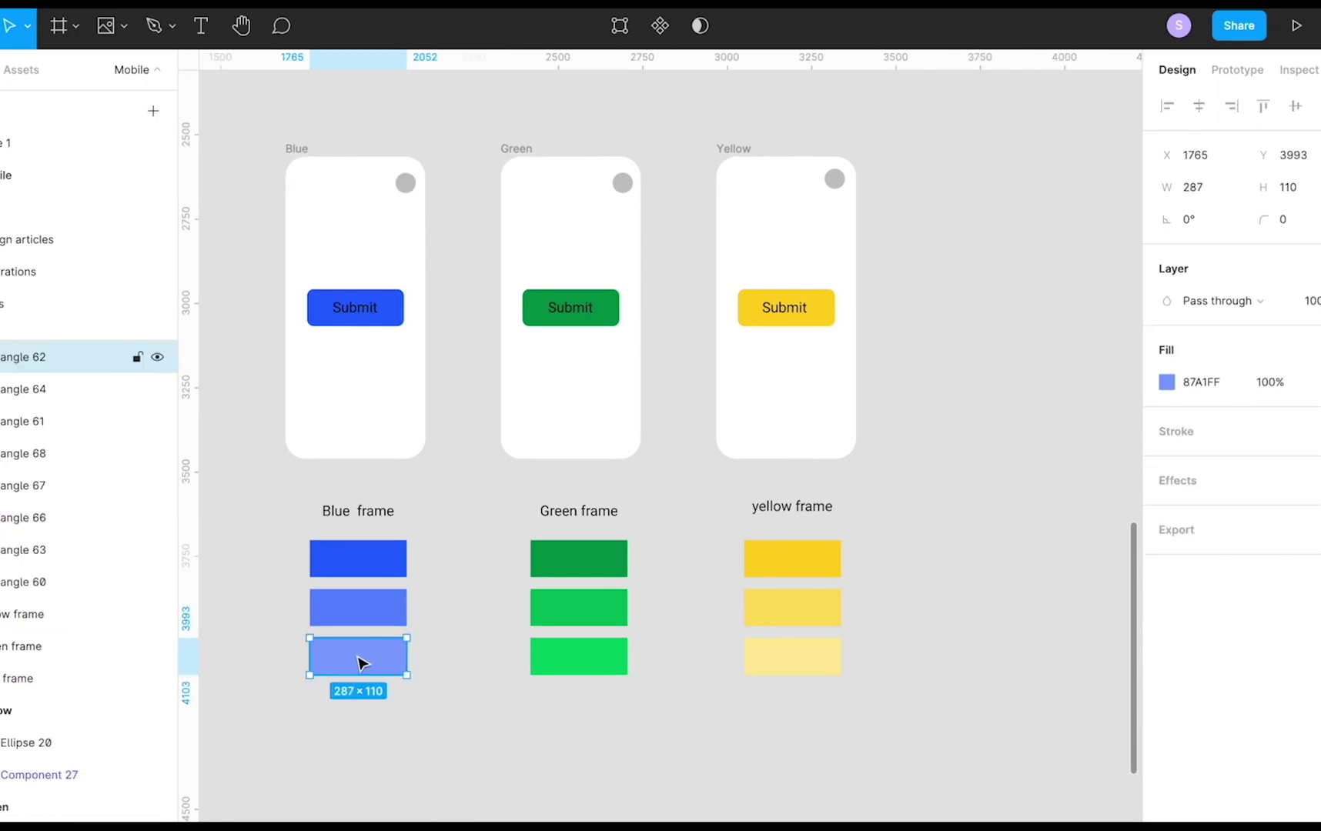
{"action": "left_click", "coordinate": [408, 185]}
{"action": "left_click", "coordinate": [1193, 546]}
{"action": "type", "text": "87A1FF"}
{"action": "left_click", "coordinate": [993, 445]}
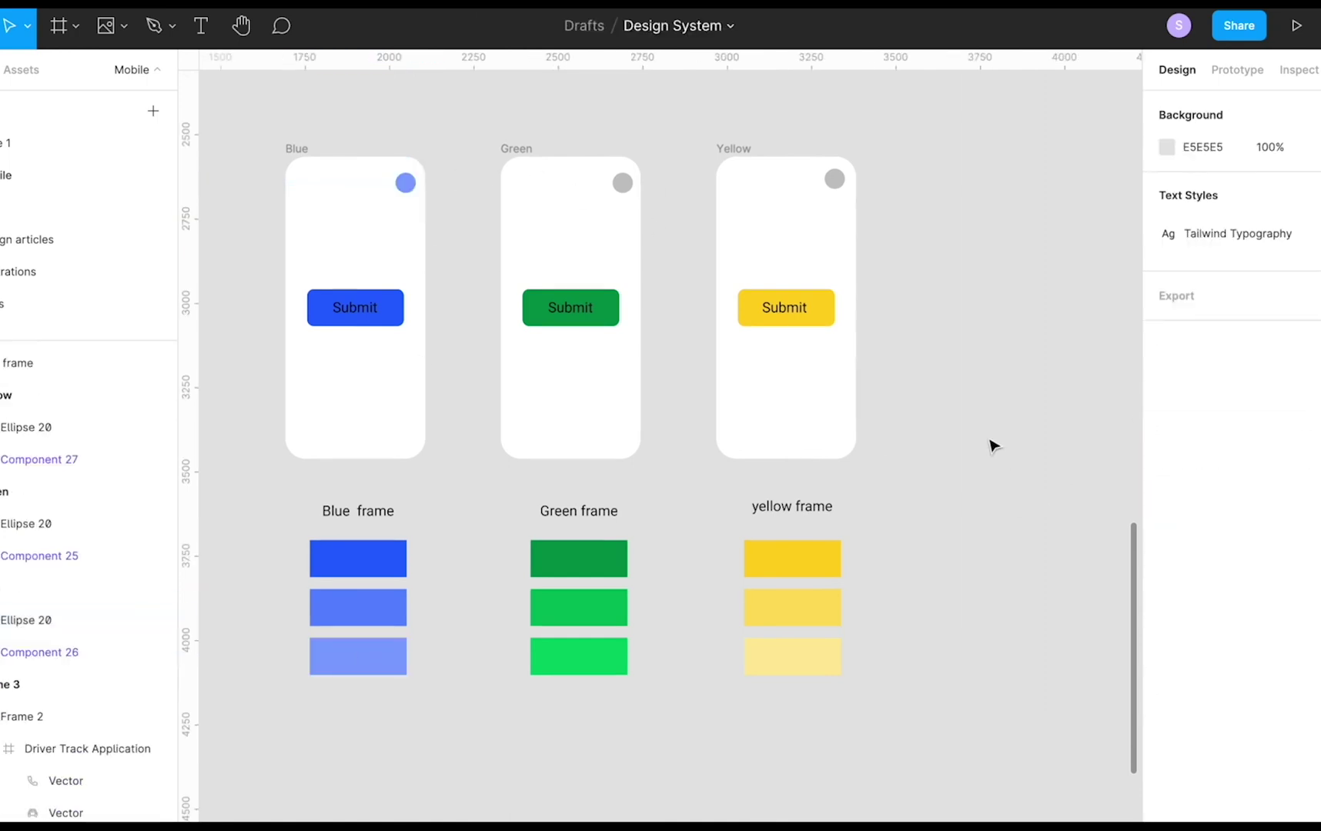
Fill the circle in the Green frame with the lightest green swatch's colour, 03C871
{"action": "left_click", "coordinate": [578, 666]}
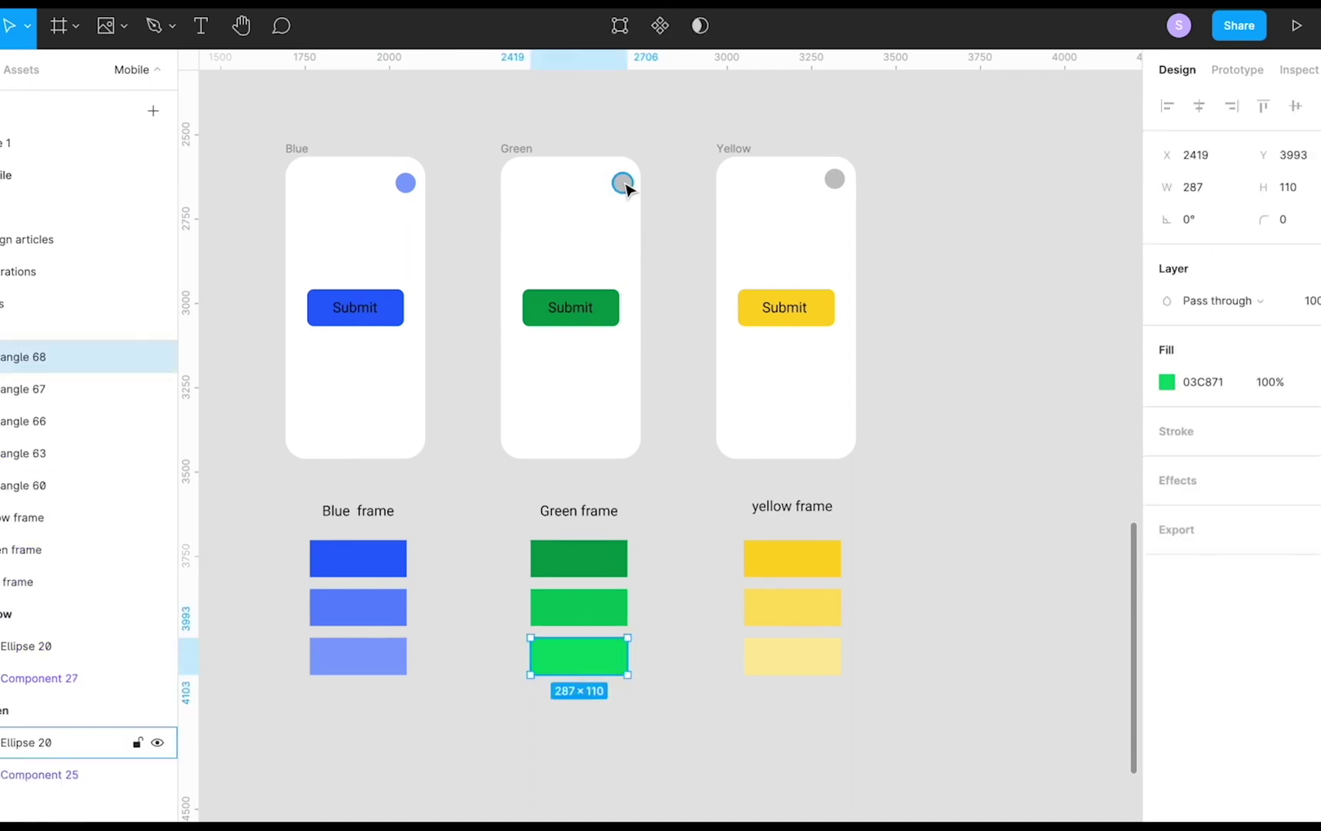
{"action": "left_click", "coordinate": [1224, 385]}
{"action": "key", "text": "ctrl+c"}
{"action": "left_click", "coordinate": [622, 189]}
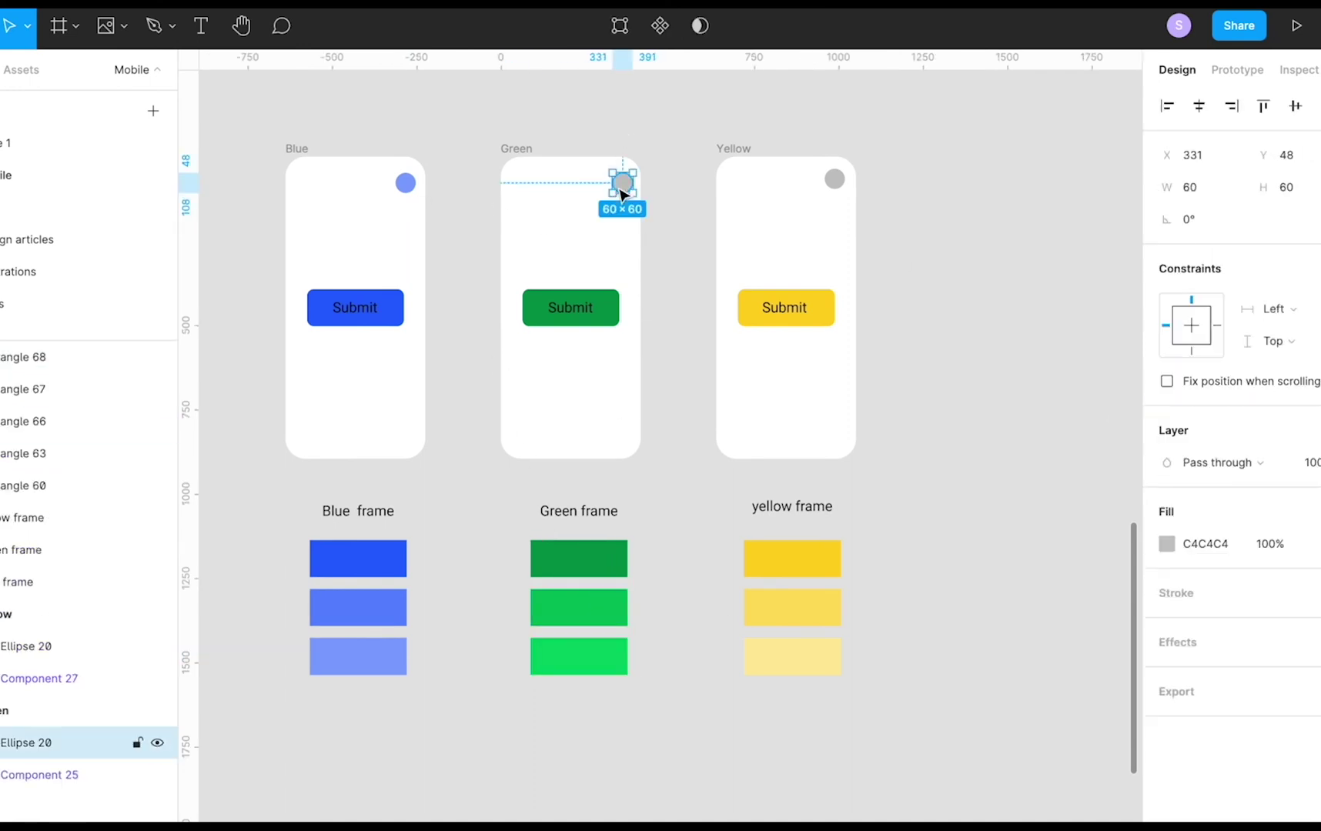
{"action": "left_click", "coordinate": [1197, 544]}
{"action": "key", "text": "ctrl+v"}
{"action": "left_click", "coordinate": [864, 472]}
Fill the circle in the Yellow frame with the lightest yellow swatch's colour, FFEAA5
{"action": "left_click", "coordinate": [816, 664]}
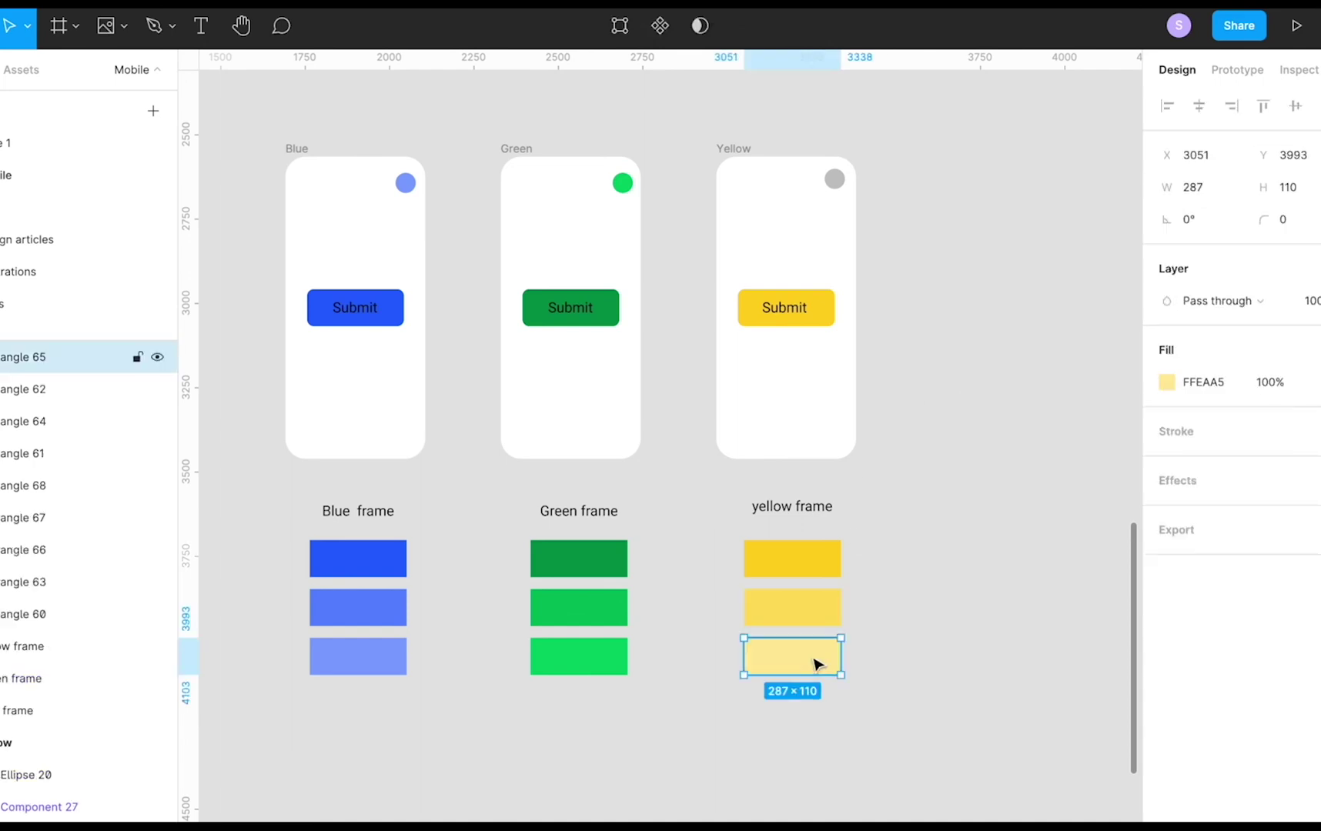
{"action": "left_click", "coordinate": [1196, 382]}
{"action": "key", "text": "ctrl+c"}
{"action": "left_click", "coordinate": [835, 178]}
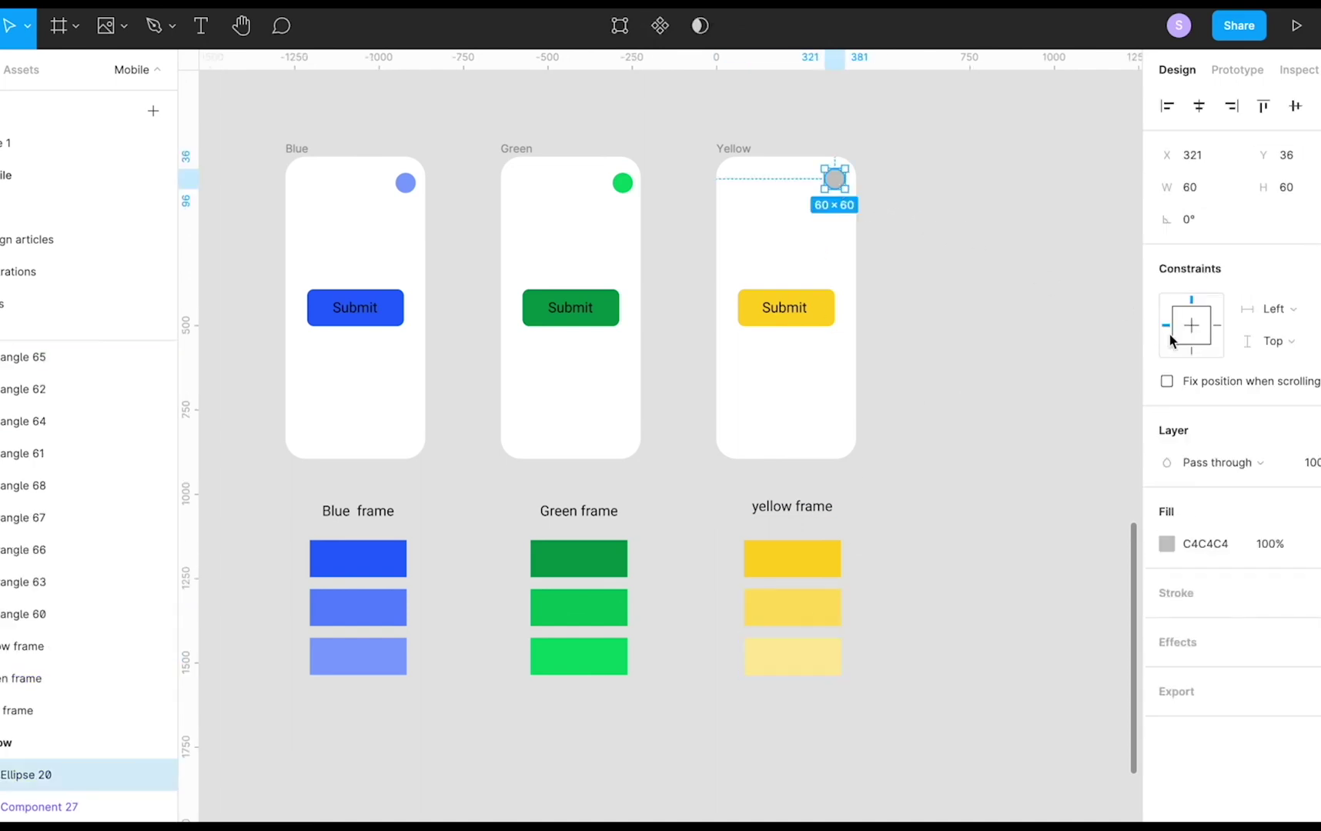
{"action": "left_click", "coordinate": [1212, 548]}
{"action": "key", "text": "ctrl+v"}
{"action": "left_click", "coordinate": [1011, 416]}
{"action": "left_click_drag", "start_coordinate": [369, 131], "coordinate": [869, 416]}
{"action": "key", "text": "Escape"}
Preview the Green frame as a prototype and return to the design file
{"action": "scroll", "coordinate": [570, 341], "scroll_direction": "up", "scroll_amount": 5}
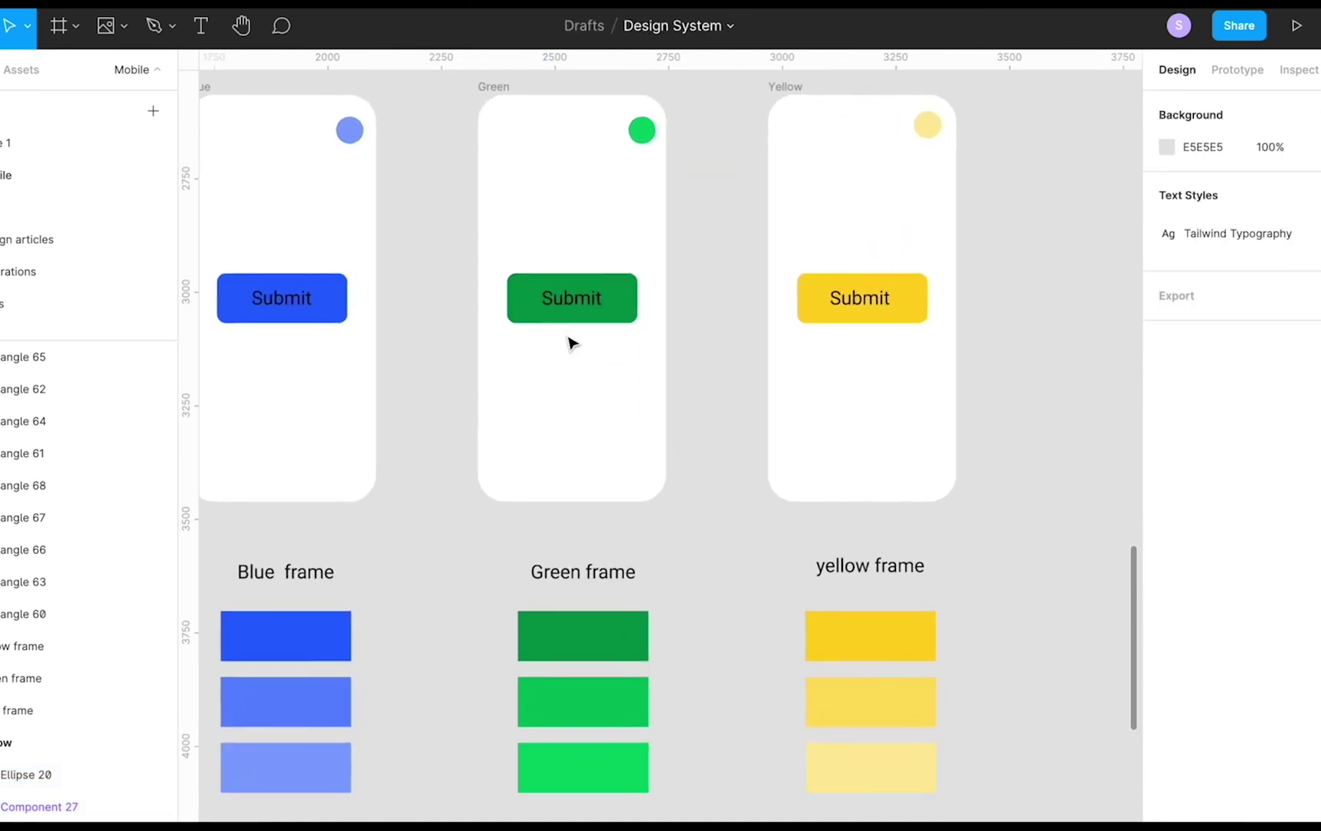
{"action": "key", "text": "ctrl+alt+Return"}
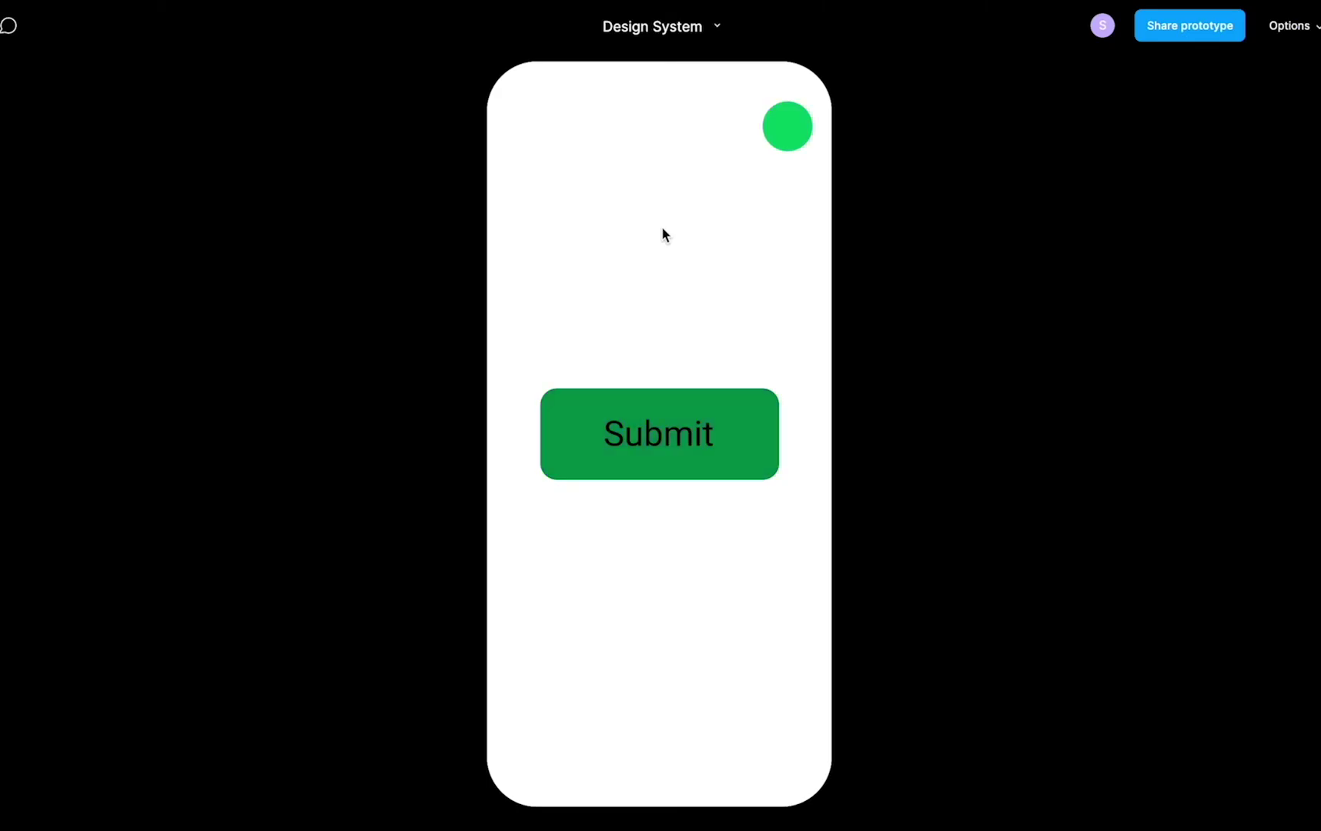
{"action": "key", "text": "Escape"}
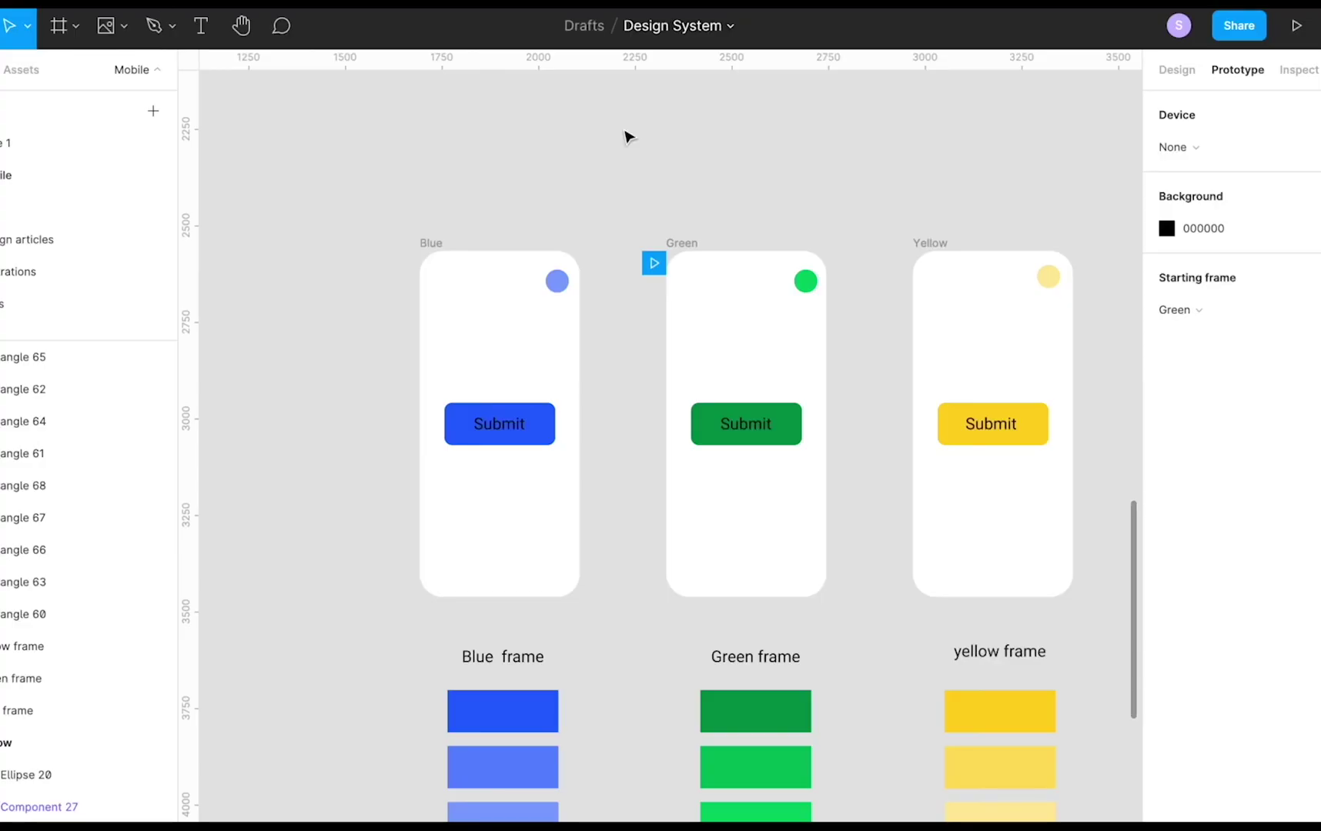
Make the Yellow frame the prototype's starting frame, preview it, and return to the design file
{"action": "left_click_drag", "start_coordinate": [656, 262], "coordinate": [916, 263]}
{"action": "left_click", "coordinate": [1296, 26]}
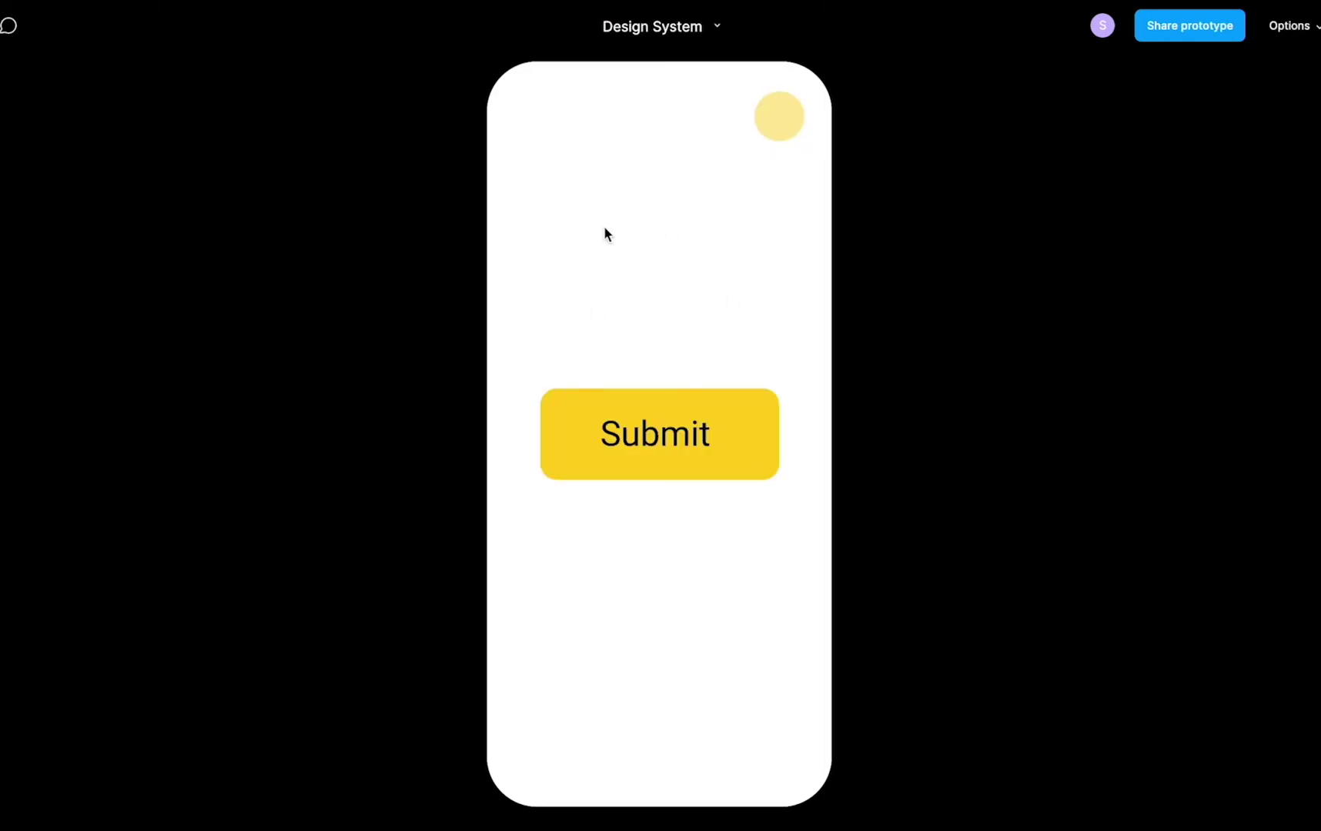
{"action": "key", "text": "Escape"}
{"action": "scroll", "coordinate": [649, 286], "scroll_direction": "down", "scroll_amount": 2}
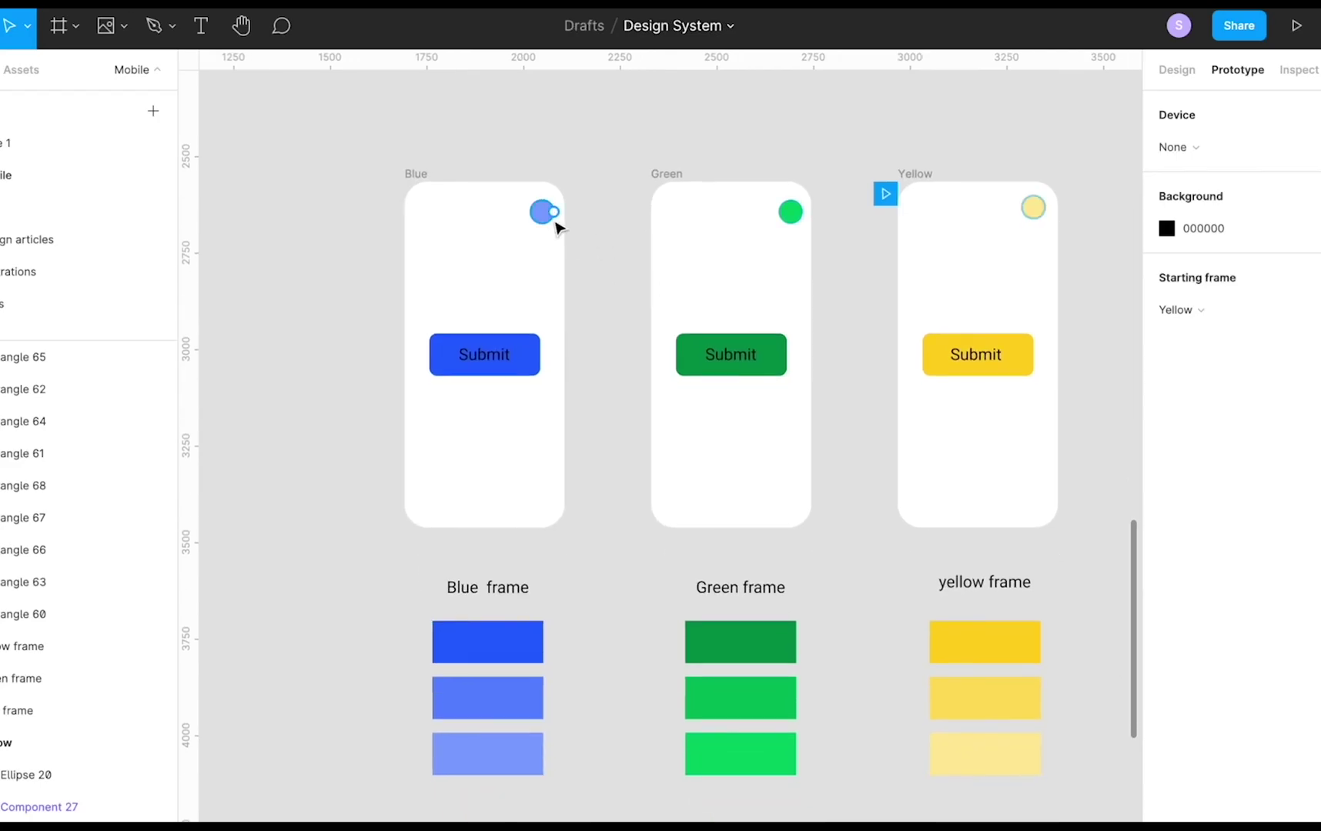
{"action": "left_click", "coordinate": [548, 217]}
{"action": "scroll", "coordinate": [473, 244], "scroll_direction": "up", "scroll_amount": 2}
{"action": "scroll", "coordinate": [570, 201], "scroll_direction": "down", "scroll_amount": 3}
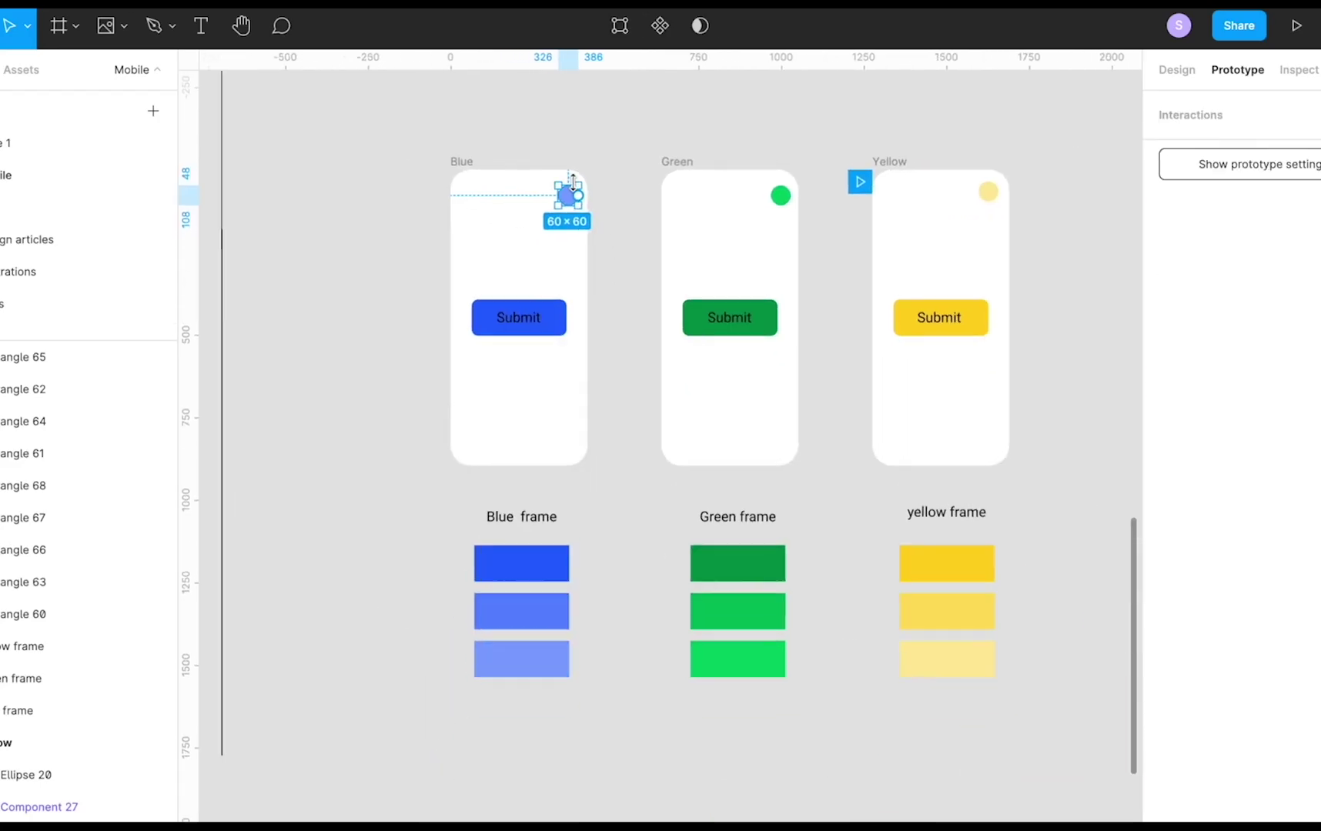
{"action": "scroll", "coordinate": [477, 227], "scroll_direction": "up", "scroll_amount": 3}
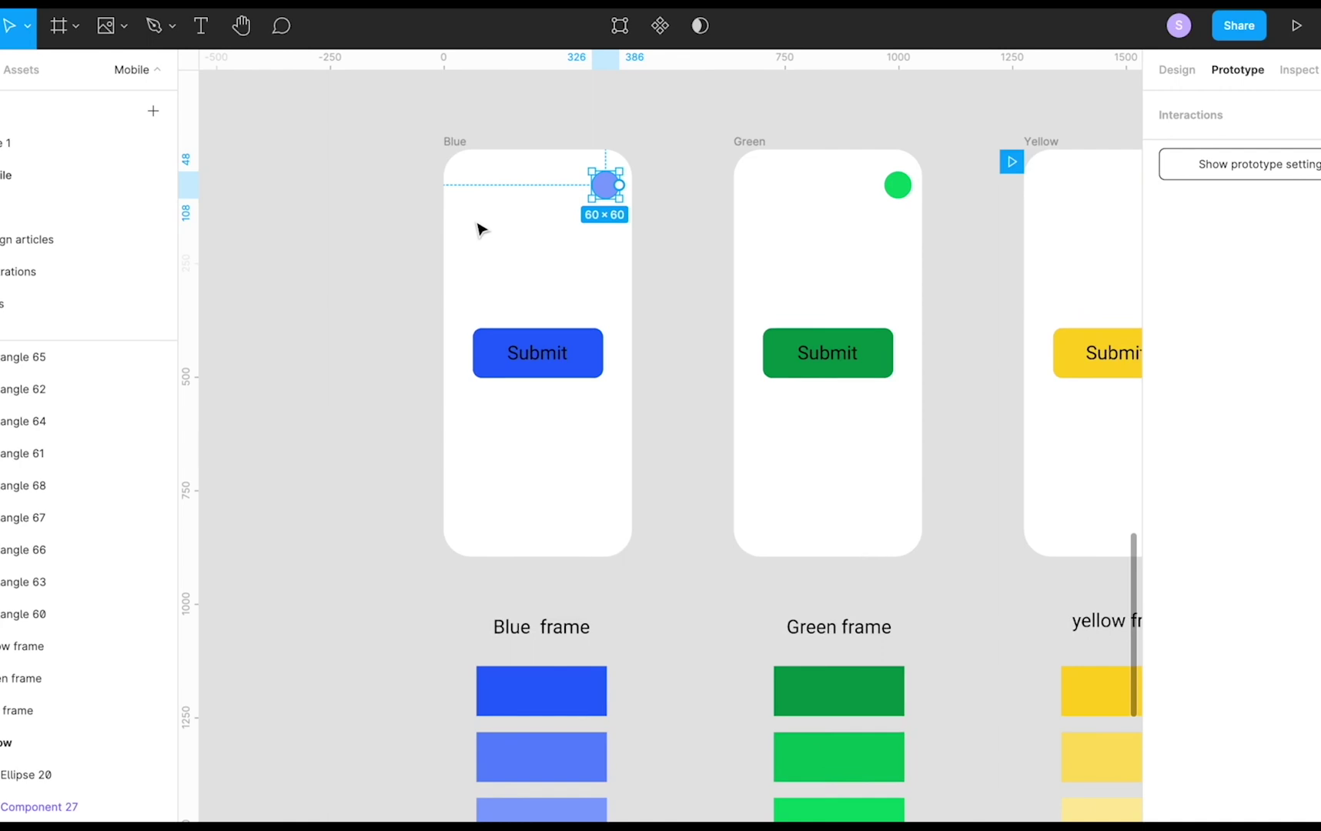
Change the background fill of the Blue, Green and Yellow frames together to black
{"action": "left_click", "coordinate": [357, 160]}
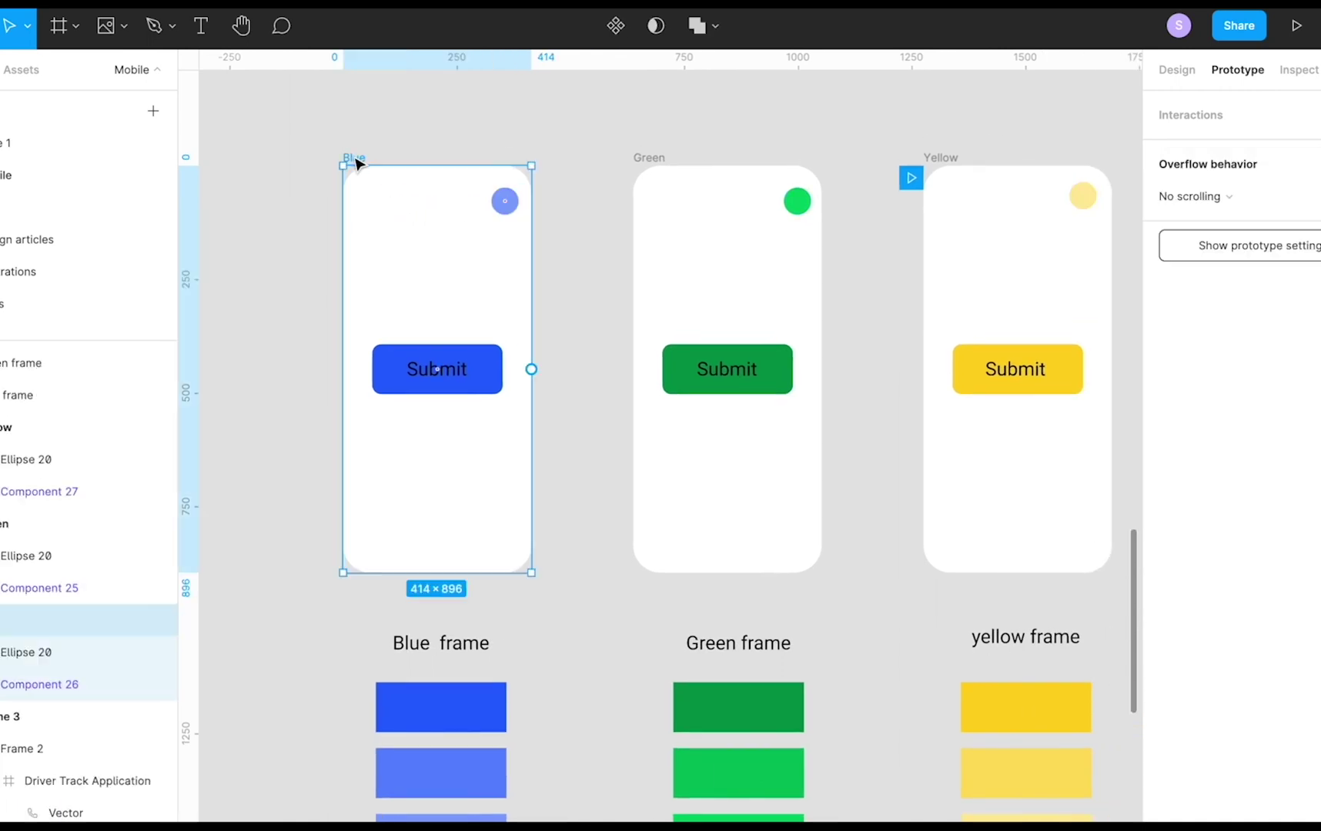
{"action": "left_click", "coordinate": [1188, 71]}
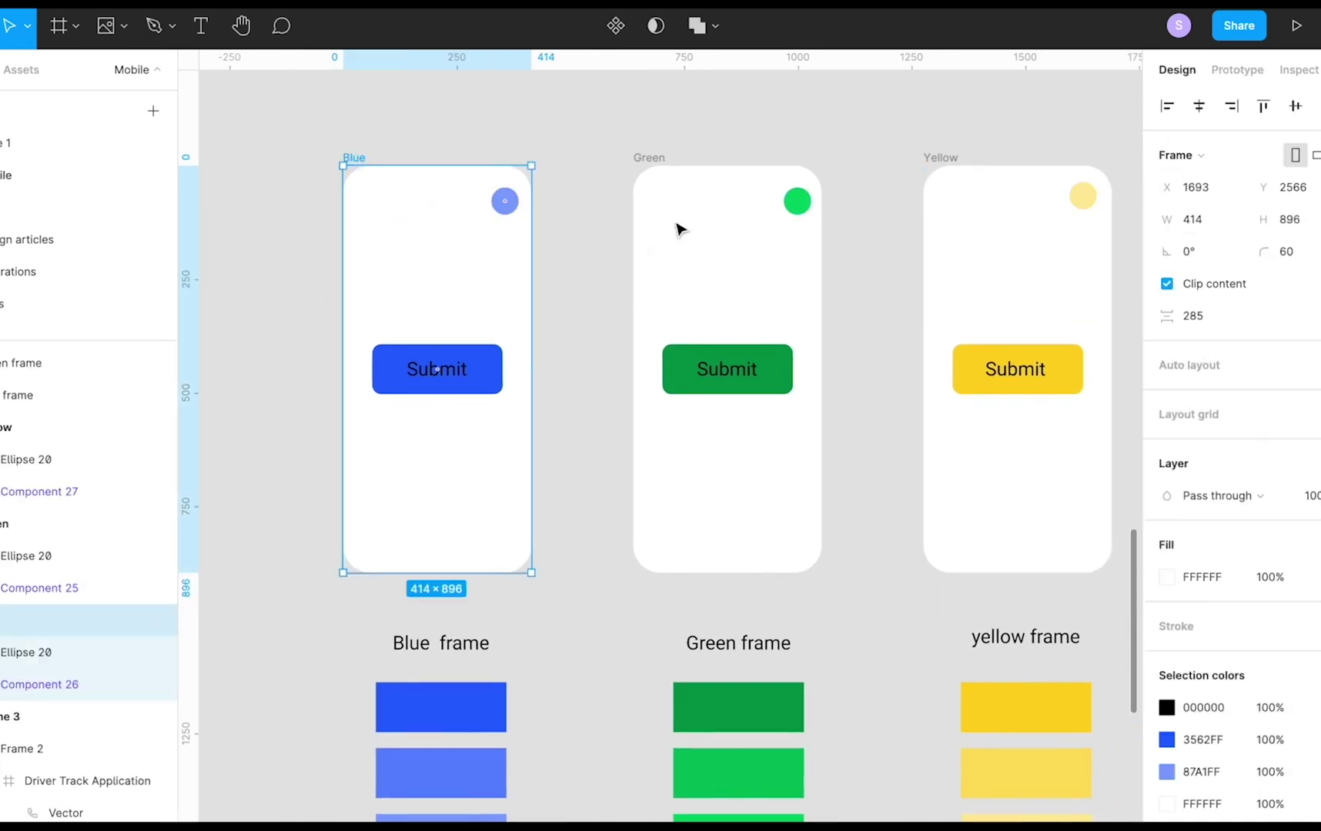
{"action": "left_click", "coordinate": [655, 157], "text": "shift"}
{"action": "left_click", "coordinate": [953, 158], "text": "shift"}
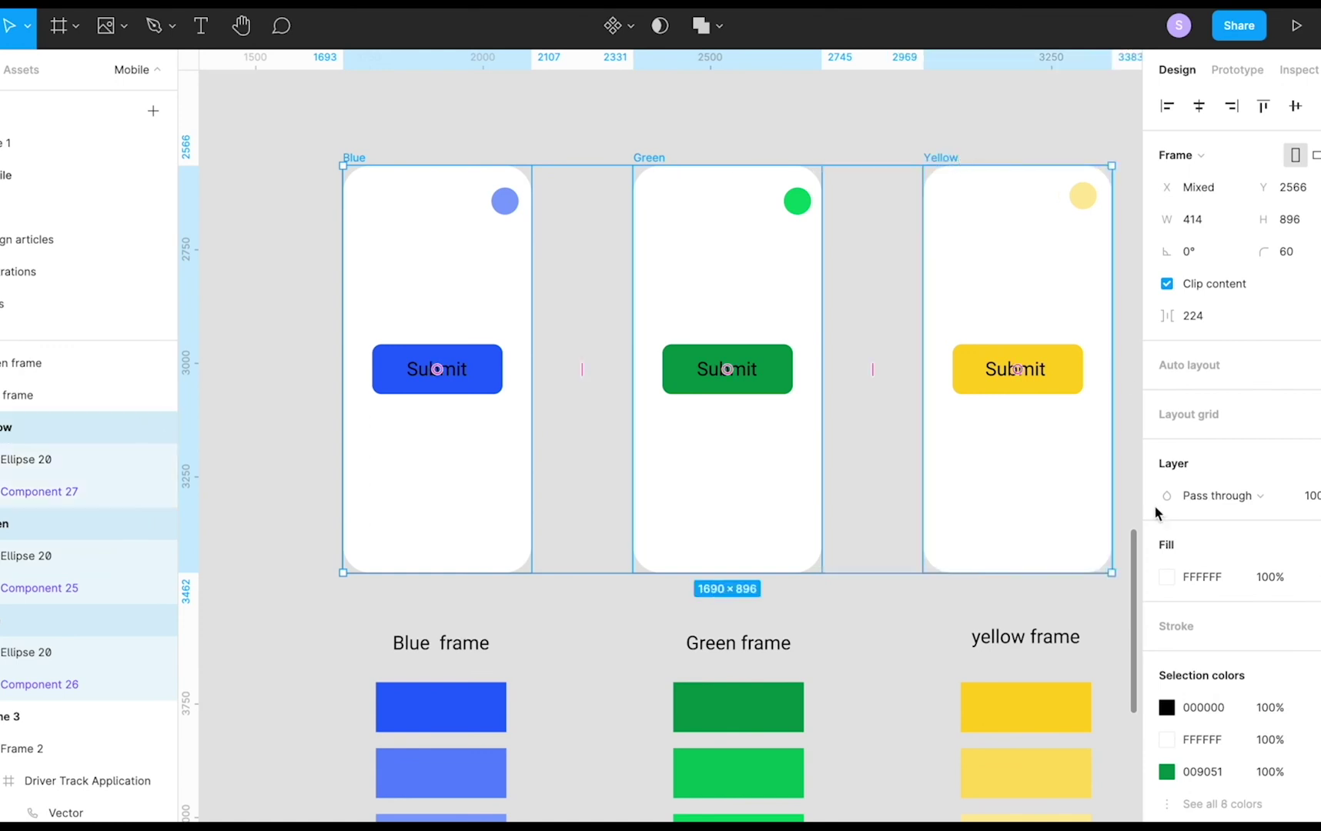
{"action": "left_click", "coordinate": [1167, 579]}
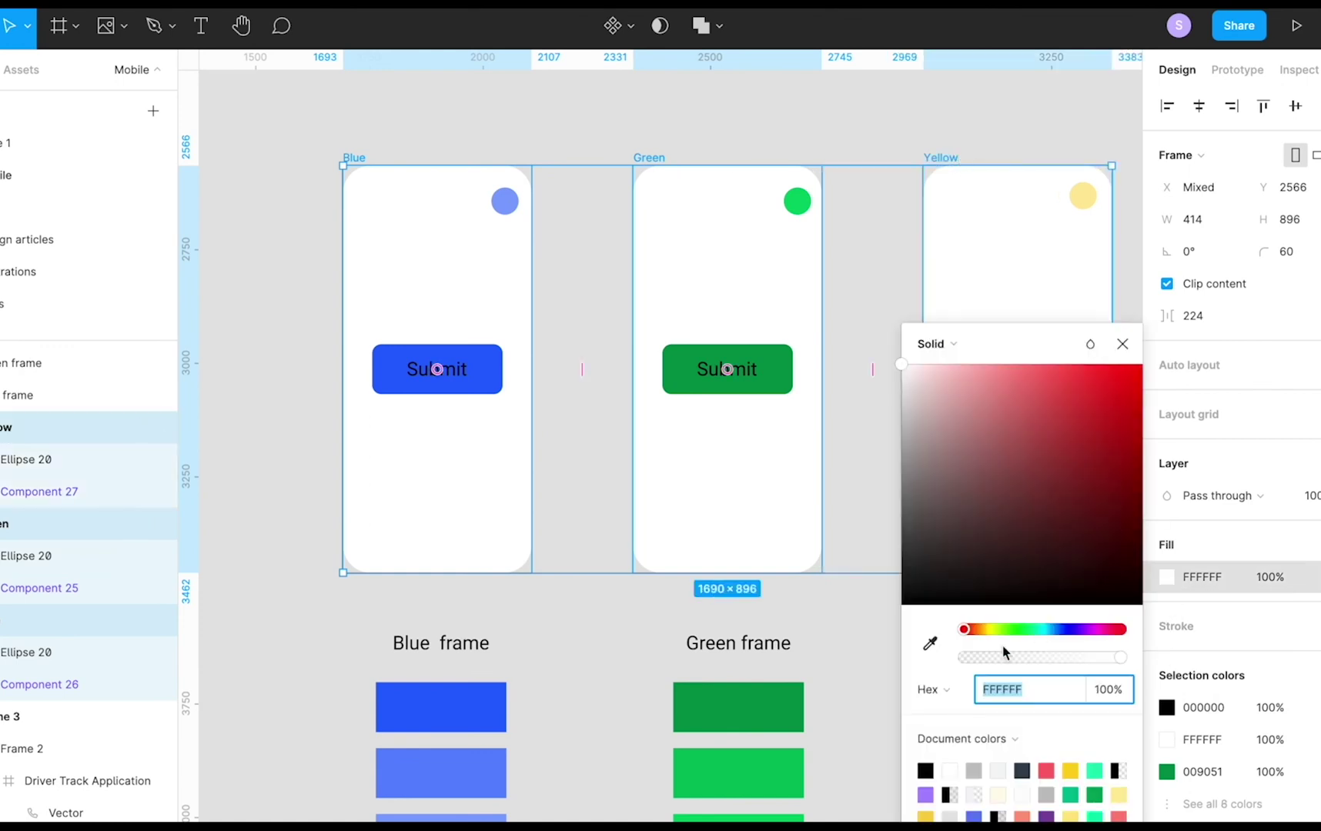
{"action": "left_click", "coordinate": [926, 770]}
{"action": "left_click", "coordinate": [1123, 344]}
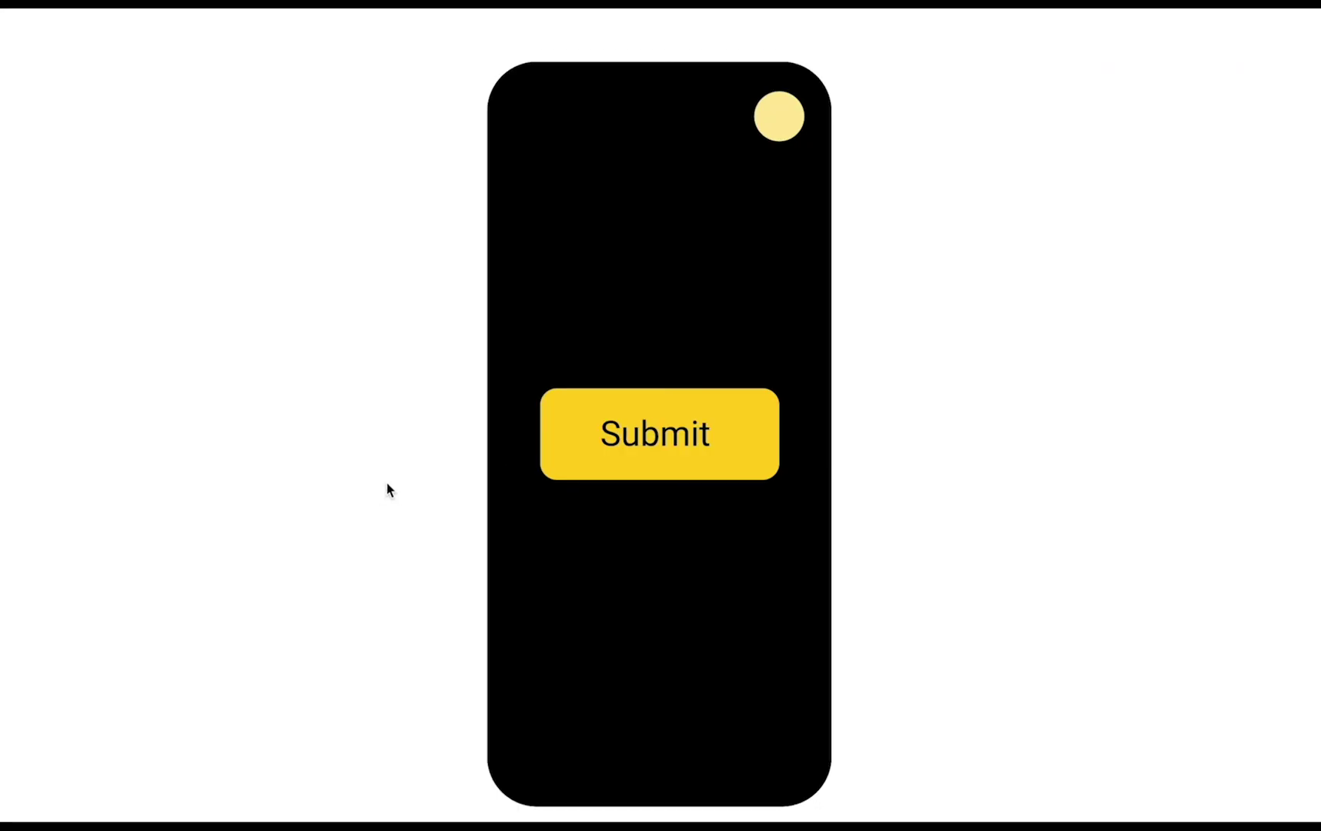
Make the Green frame the prototype's starting frame and preview it with its black background
{"action": "mouse_move", "coordinate": [398, 477]}
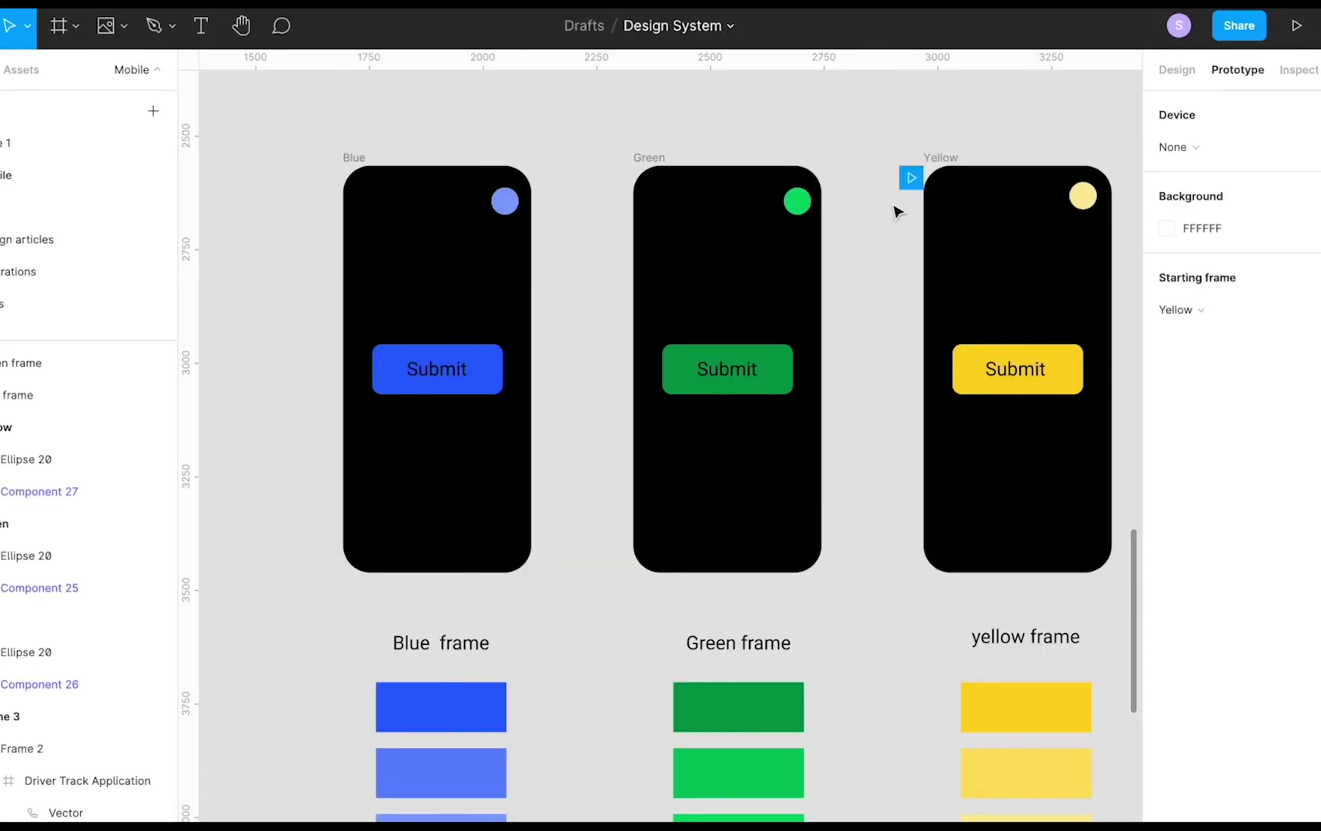
{"action": "left_click_drag", "start_coordinate": [911, 177], "coordinate": [638, 248]}
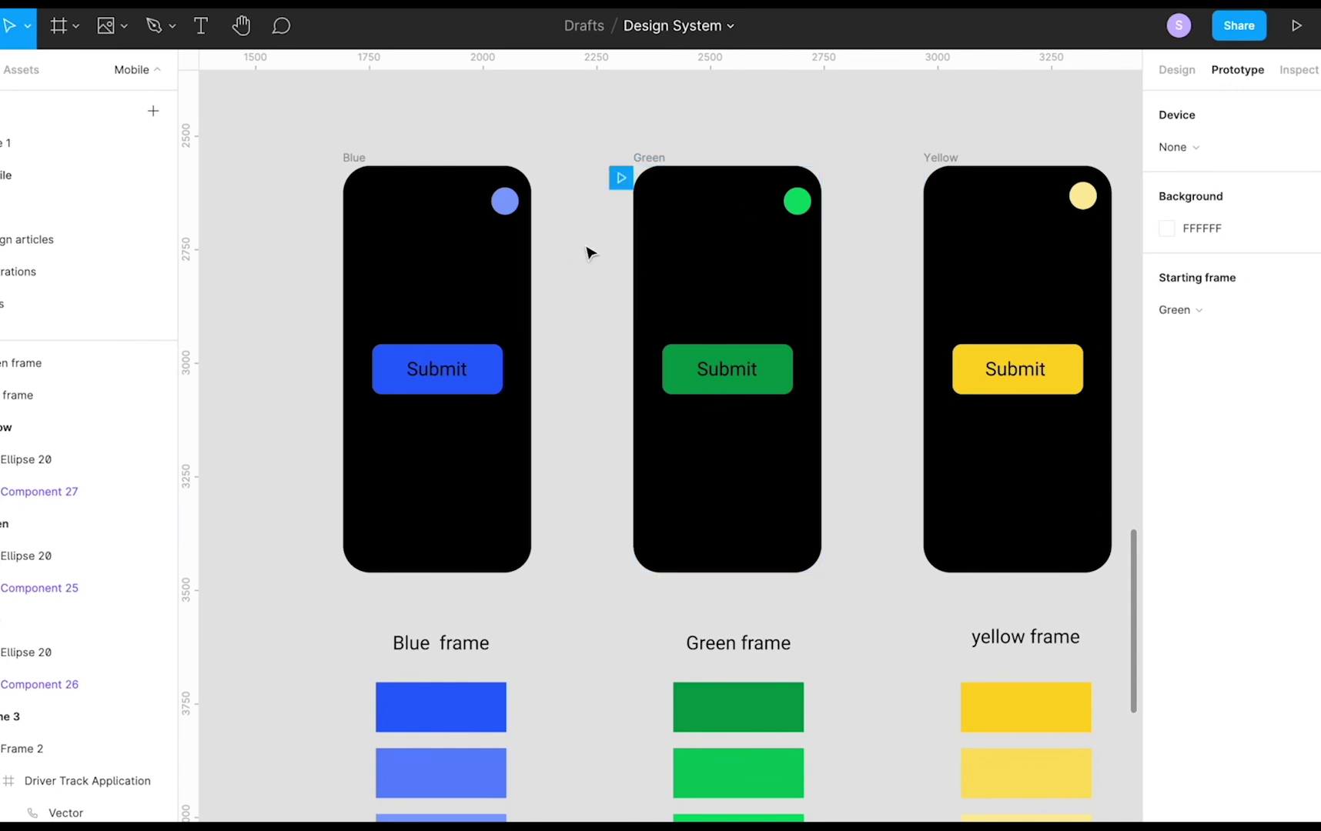
{"action": "left_click", "coordinate": [1296, 27]}
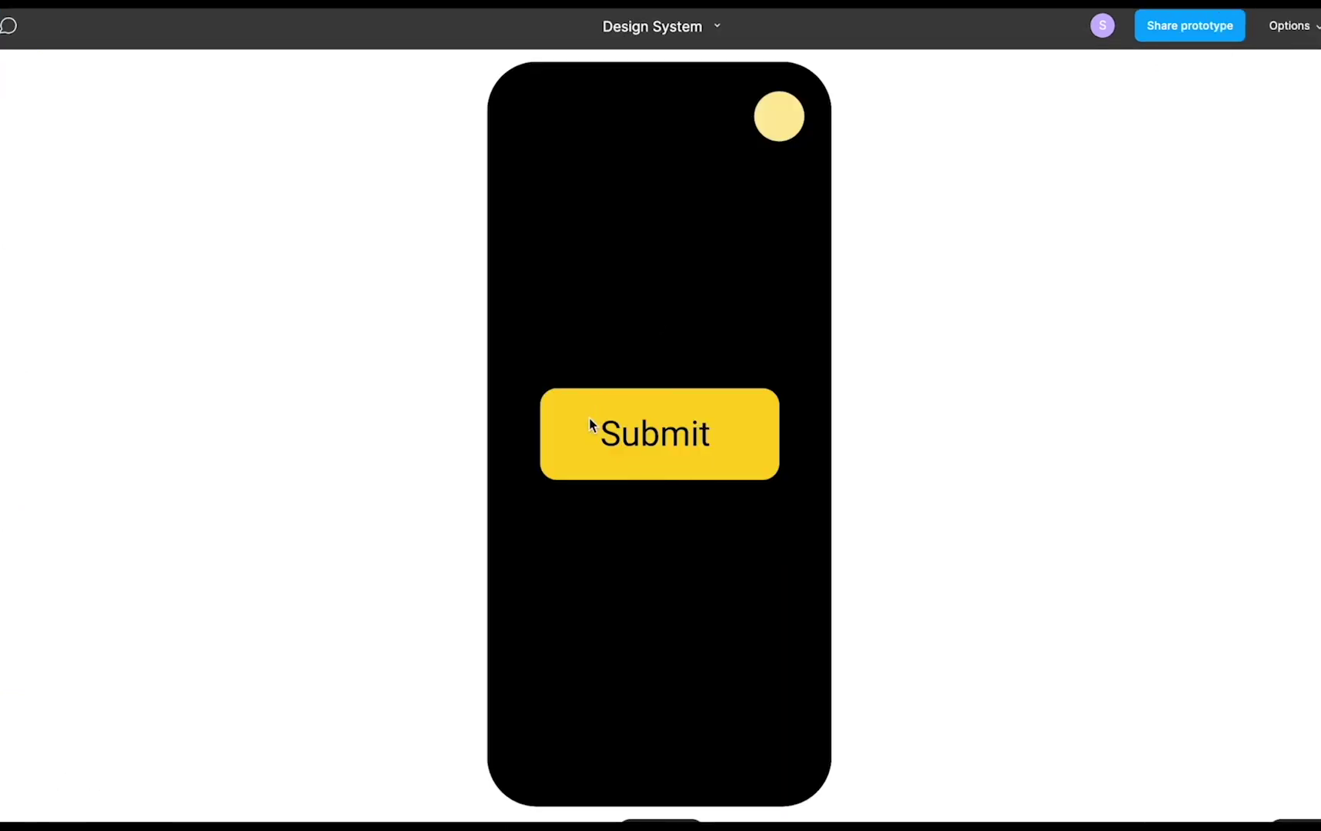
{"action": "left_click", "coordinate": [589, 418]}
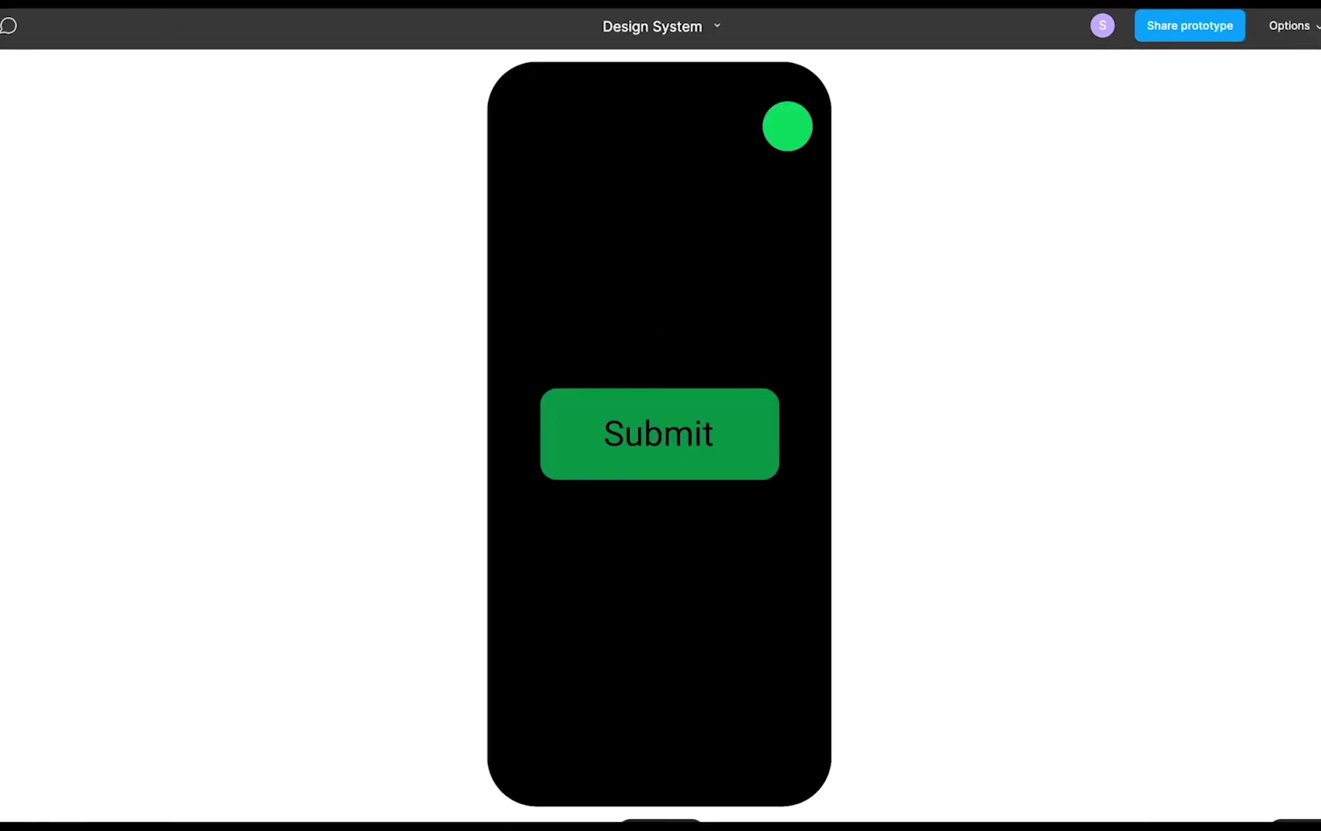
{"action": "key", "text": "ctrl+w"}
Make the Blue frame the prototype's starting frame, preview it, and return to the design file
{"action": "left_click_drag", "start_coordinate": [620, 177], "coordinate": [385, 179]}
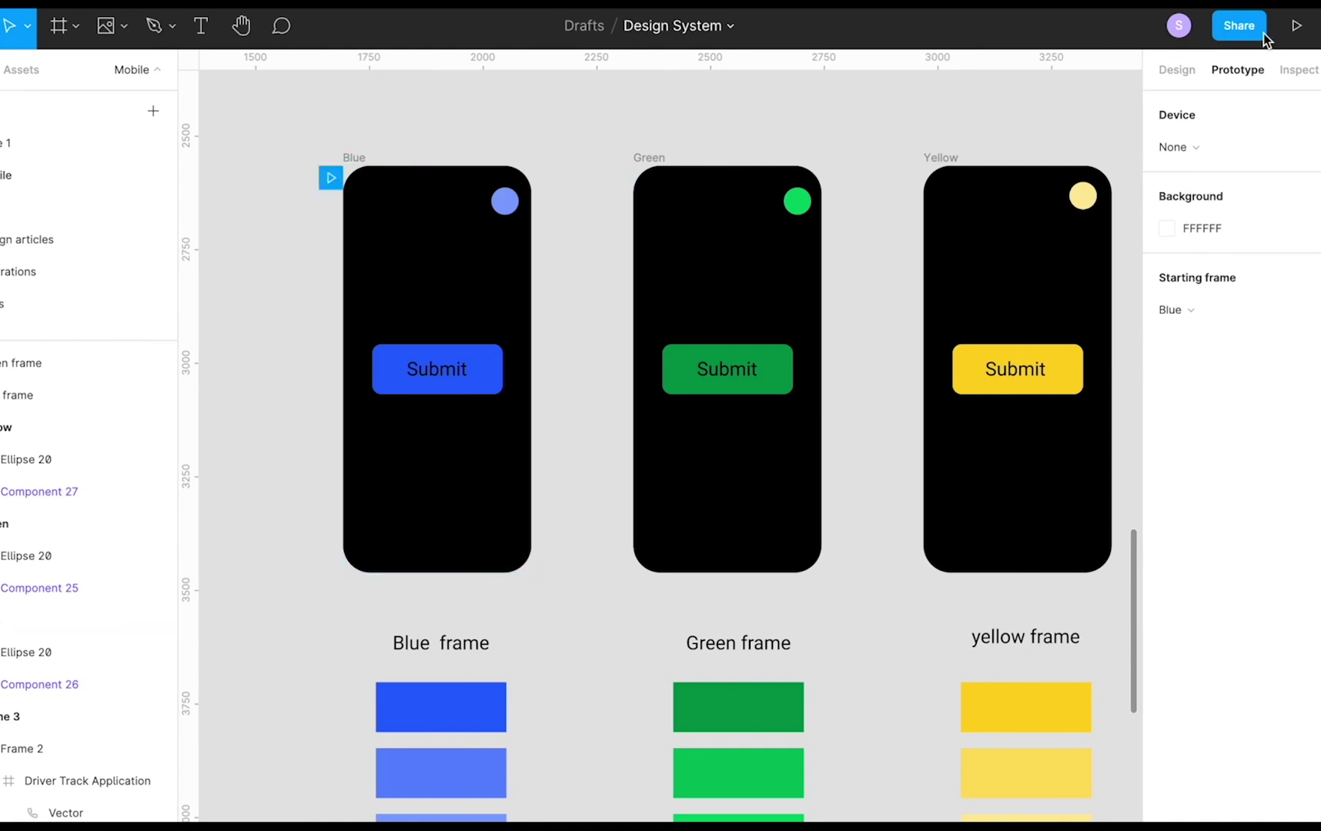
{"action": "left_click", "coordinate": [1296, 26]}
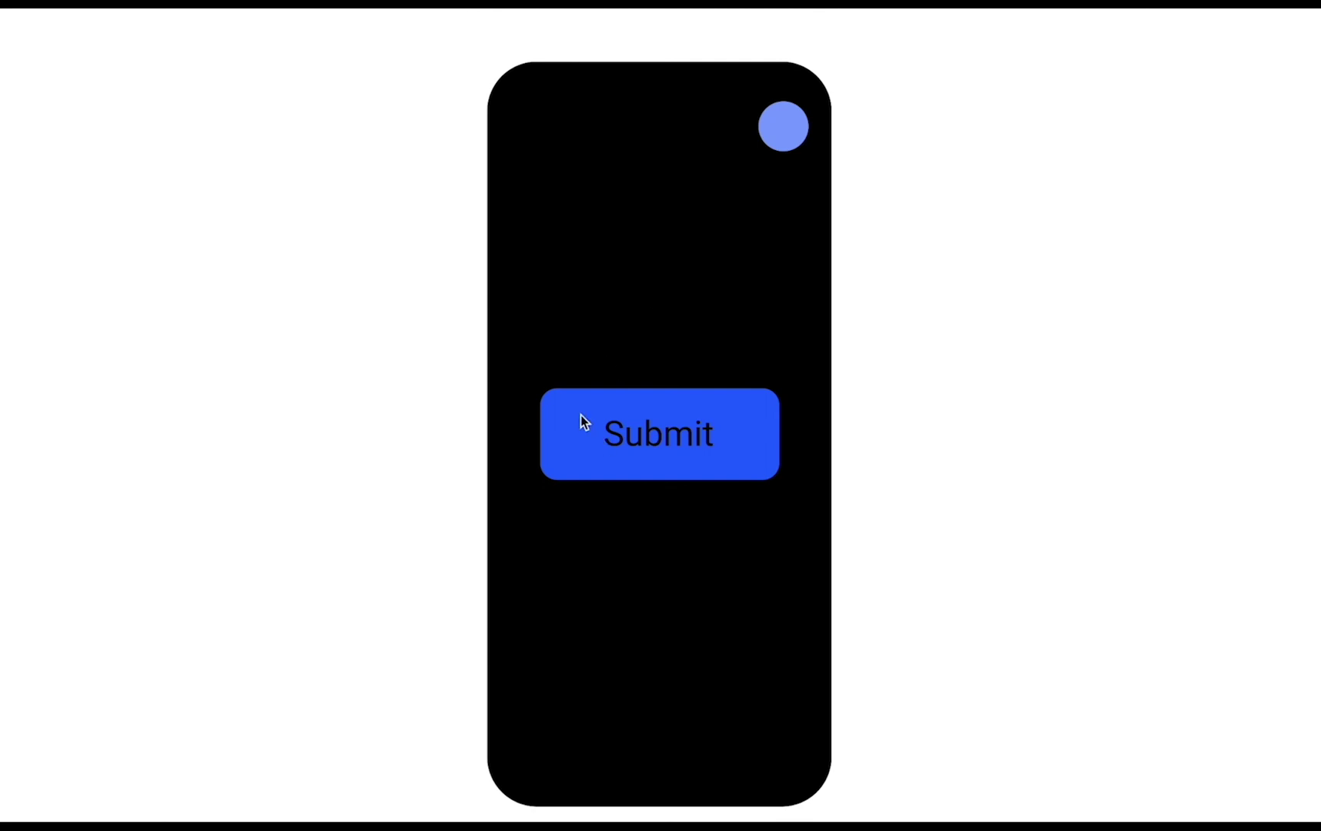
{"action": "mouse_move", "coordinate": [129, 24]}
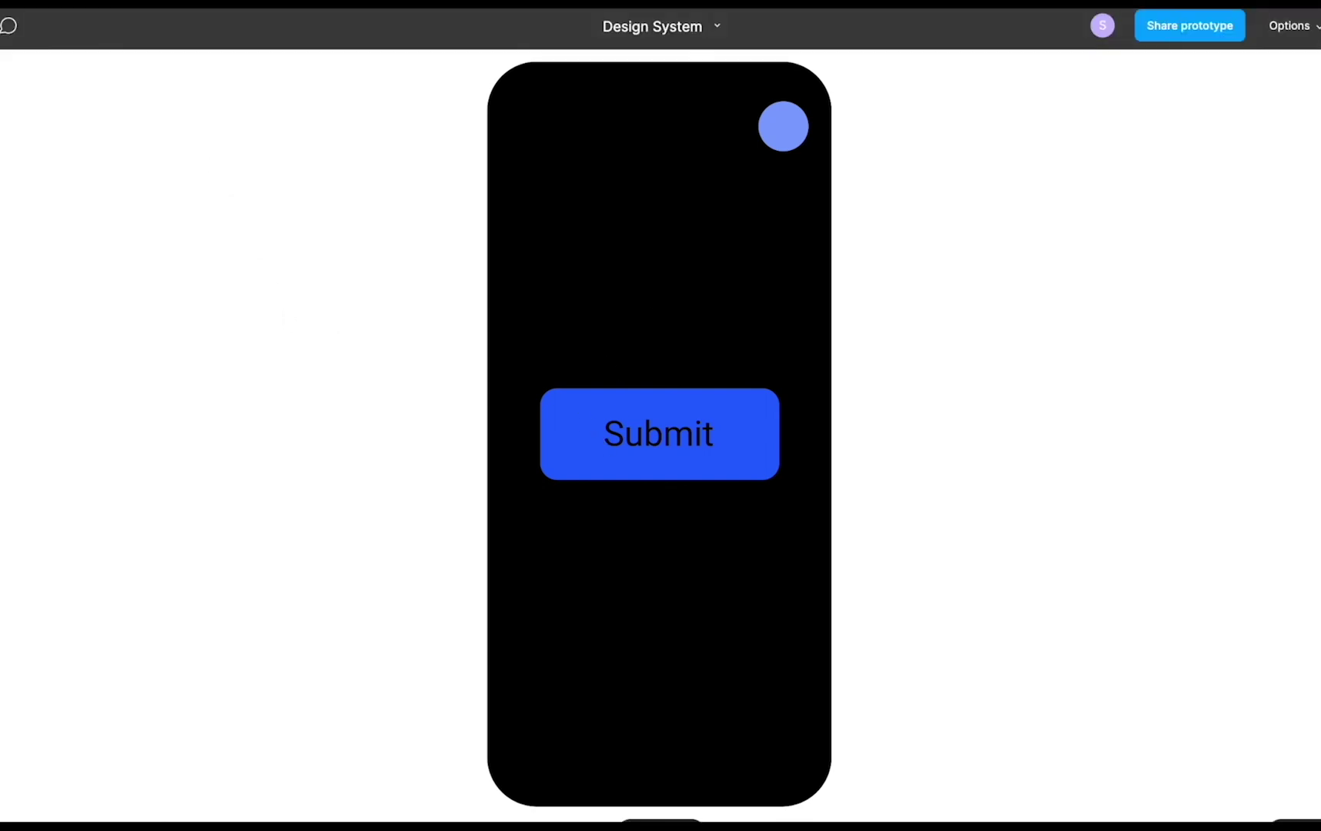
{"action": "key", "text": "ctrl+shift+Tab"}
Set the background fill of the Blue, Green and Yellow frames together back to white
{"action": "left_click", "coordinate": [410, 169]}
{"action": "left_click", "coordinate": [685, 164], "text": "shift"}
{"action": "left_click", "coordinate": [942, 169], "text": "shift"}
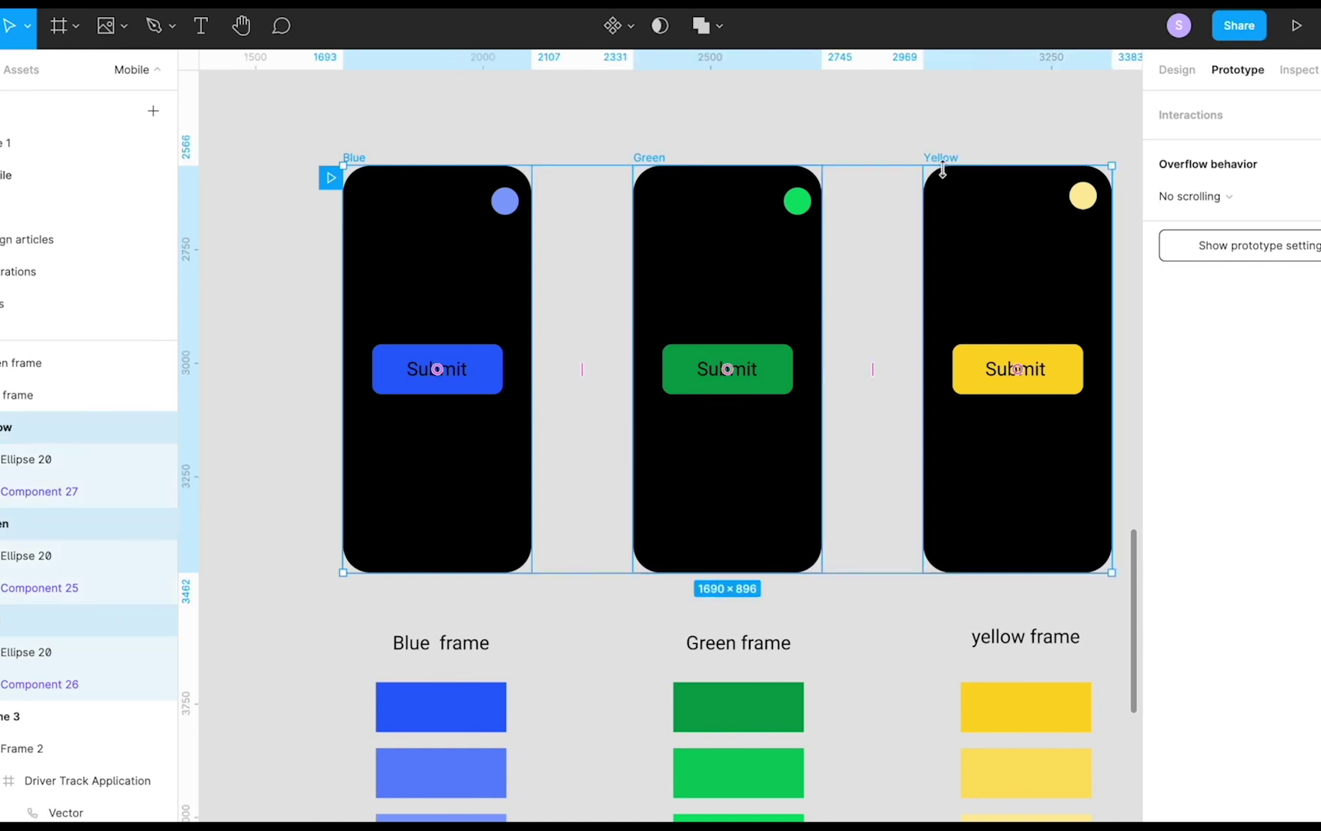
{"action": "left_click", "coordinate": [1177, 69]}
{"action": "left_click", "coordinate": [1166, 577]}
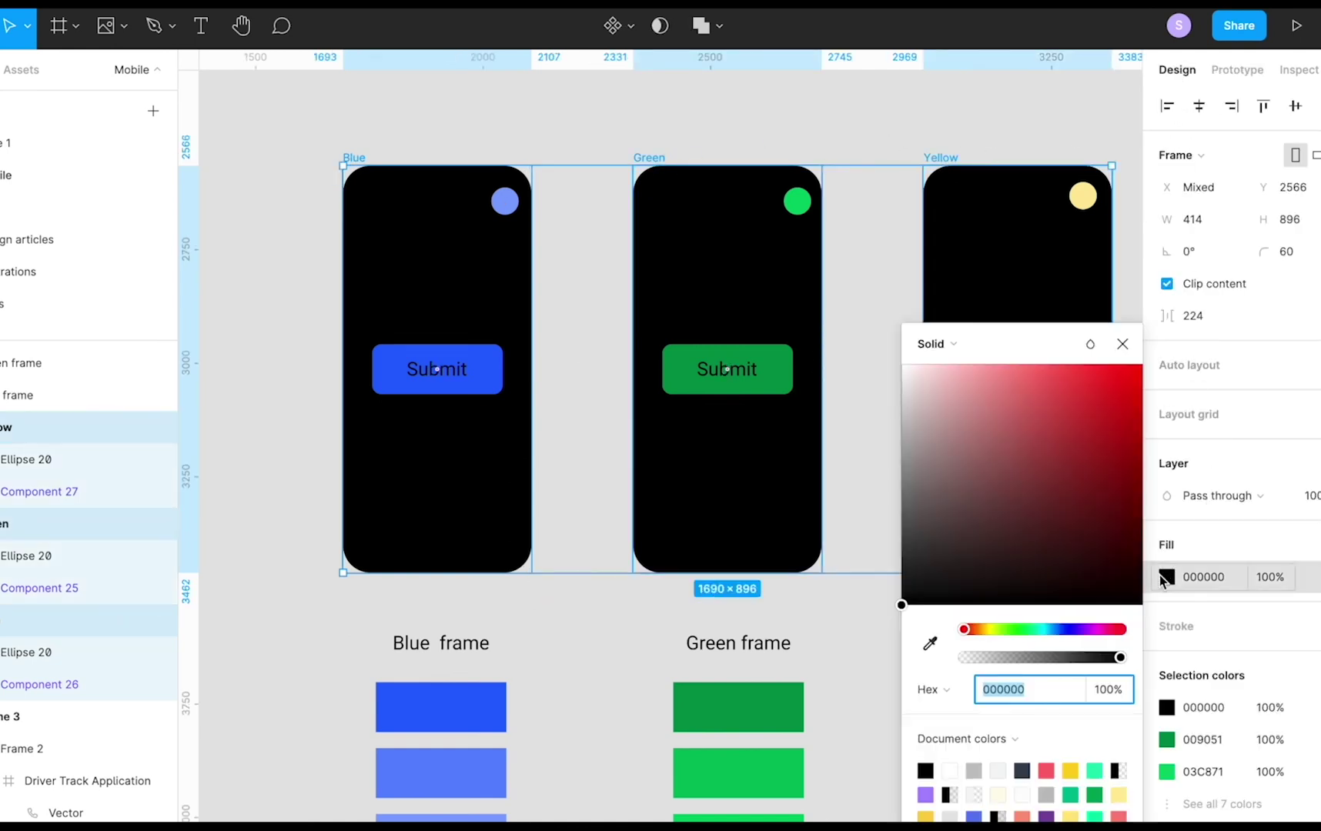
{"action": "left_click", "coordinate": [949, 770]}
{"action": "left_click", "coordinate": [238, 465]}
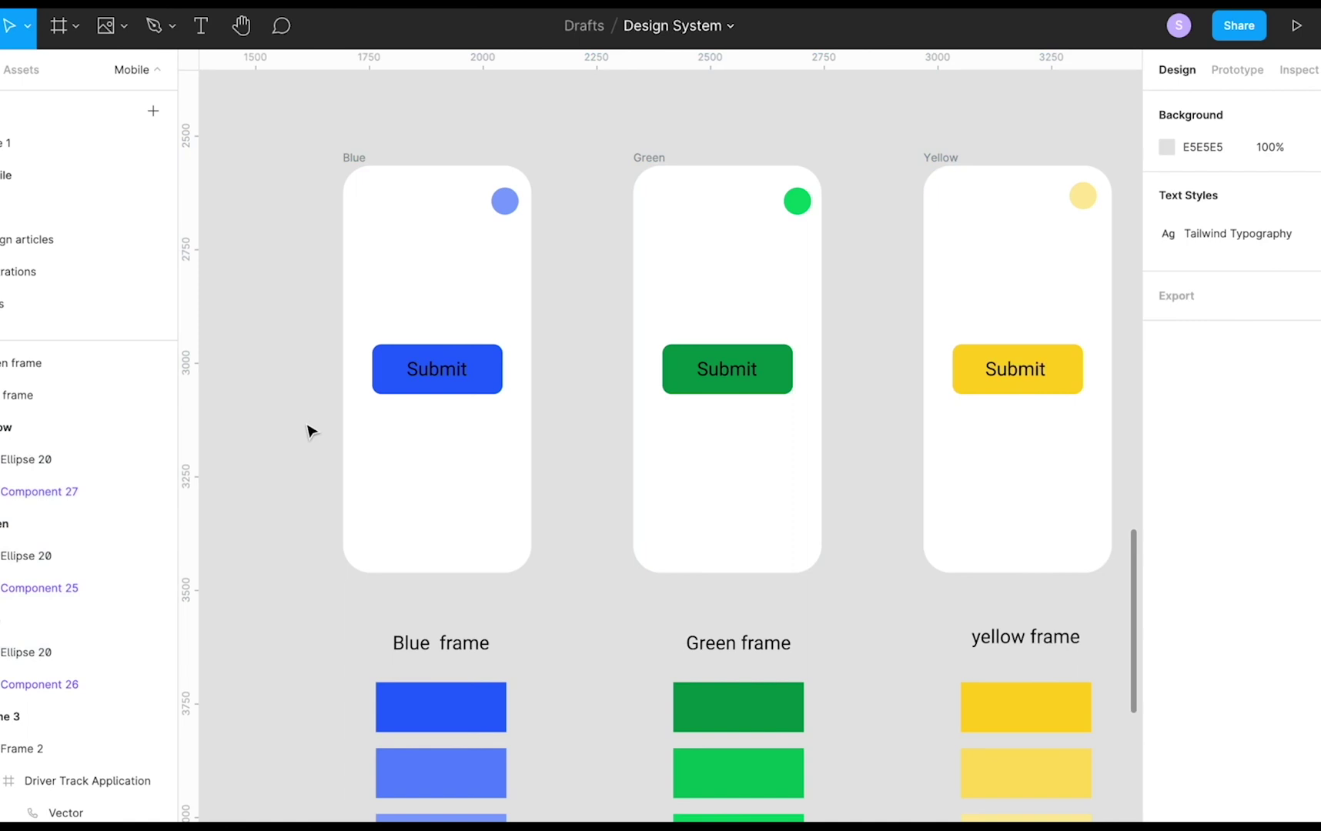
{"action": "scroll", "coordinate": [443, 386], "scroll_direction": "down", "scroll_amount": 3}
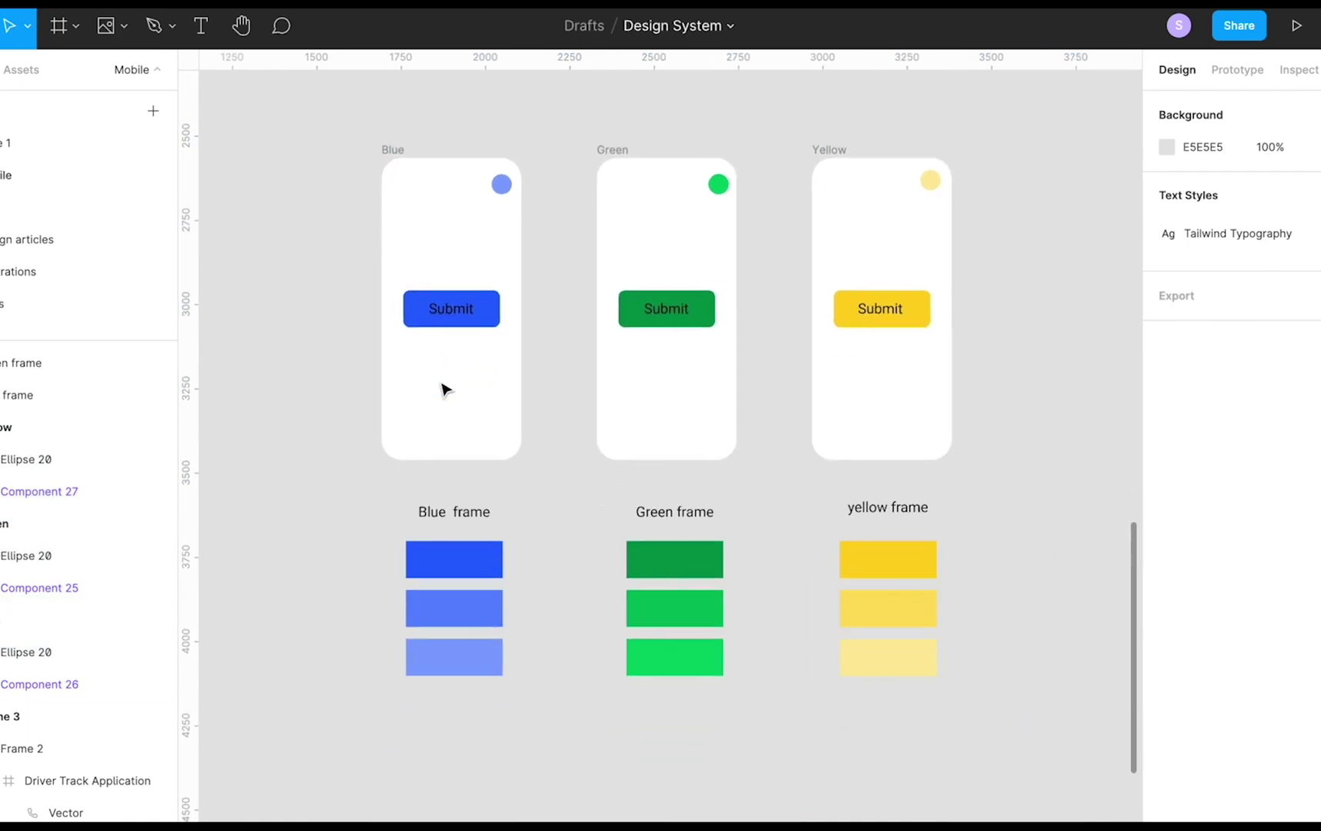